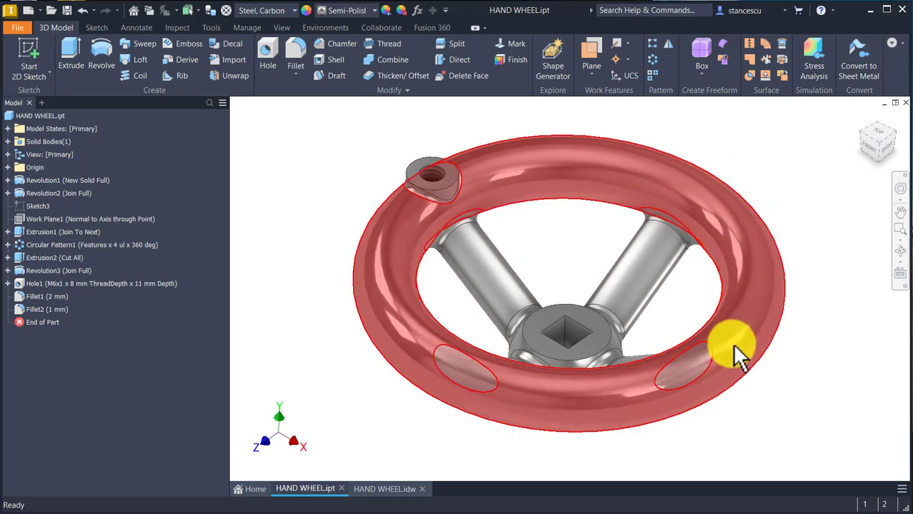
Step: Inspect the finished hand wheel model from several angles and return to its home view
{"action": "middle_click_drag", "start_coordinate": [509, 413], "coordinate": [650, 350], "text": "shift"}
{"action": "middle_click_drag", "start_coordinate": [581, 369], "coordinate": [443, 182], "text": "shift"}
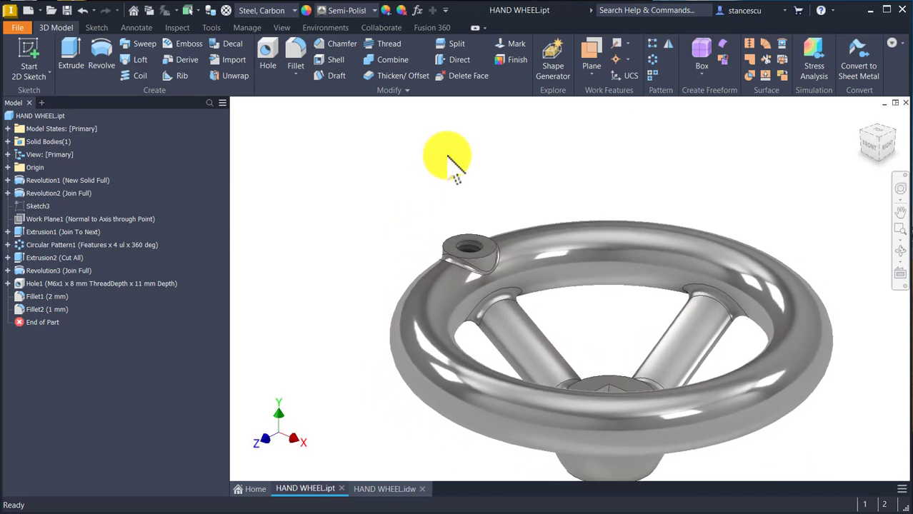
{"action": "key", "text": "F6"}
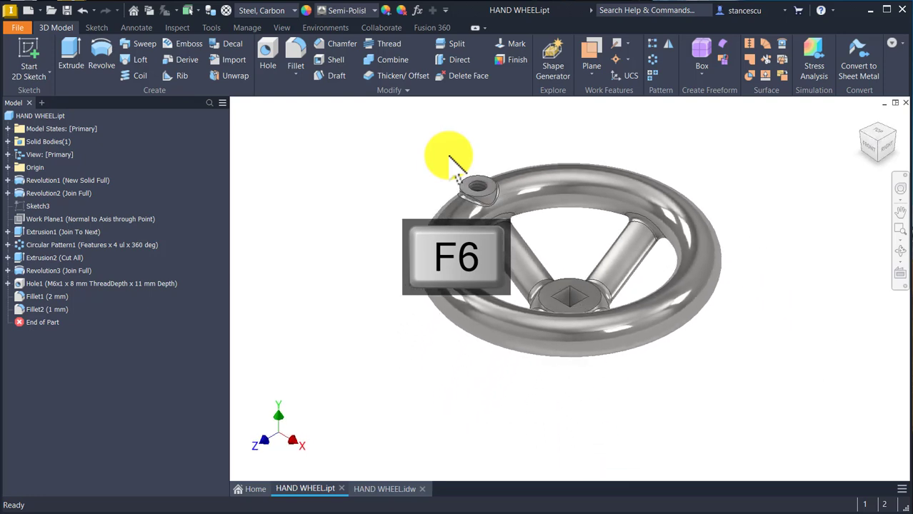
Step: Examine the HAND WHEEL.idw drawing, including the A-A section, the hub centre axis and the dimensioned spoke cross-section
{"action": "left_click", "coordinate": [382, 490]}
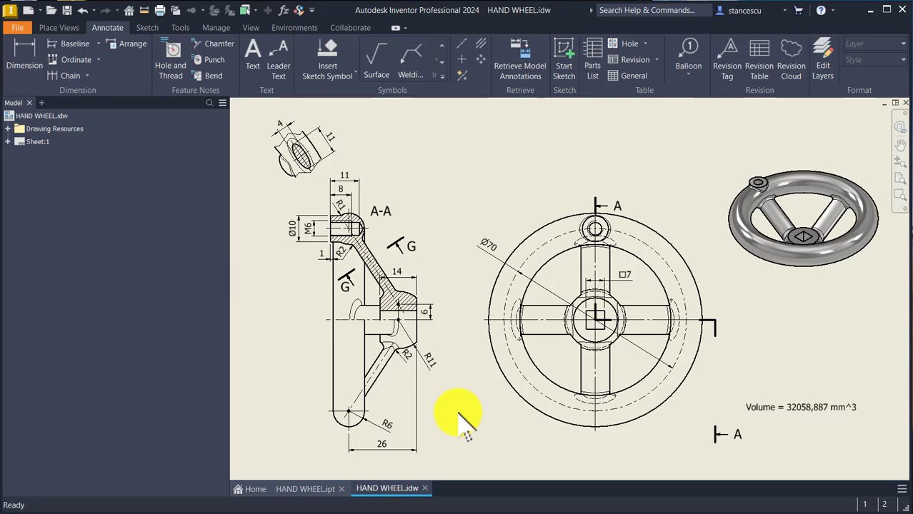
{"action": "scroll", "coordinate": [381, 279], "scroll_direction": "up", "scroll_amount": 3}
{"action": "scroll", "coordinate": [354, 261], "scroll_direction": "up", "scroll_amount": 3}
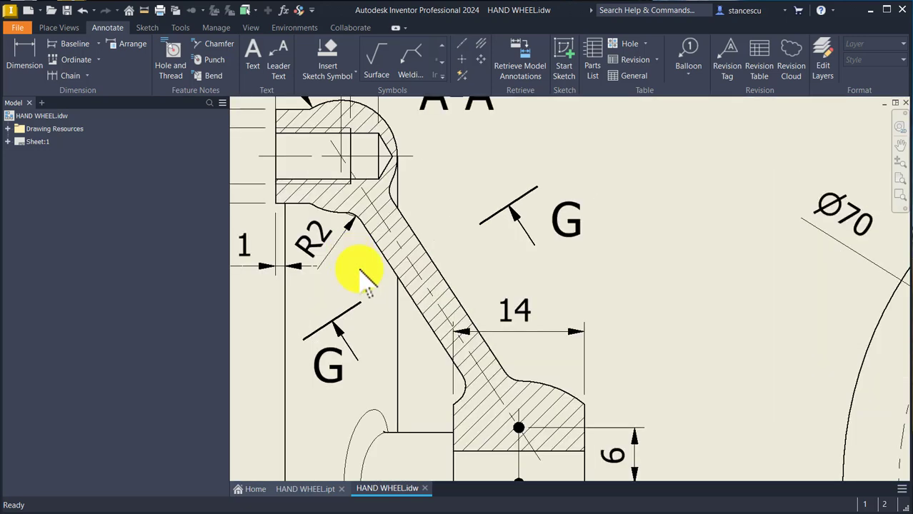
{"action": "scroll", "coordinate": [359, 270], "scroll_direction": "down", "scroll_amount": 2}
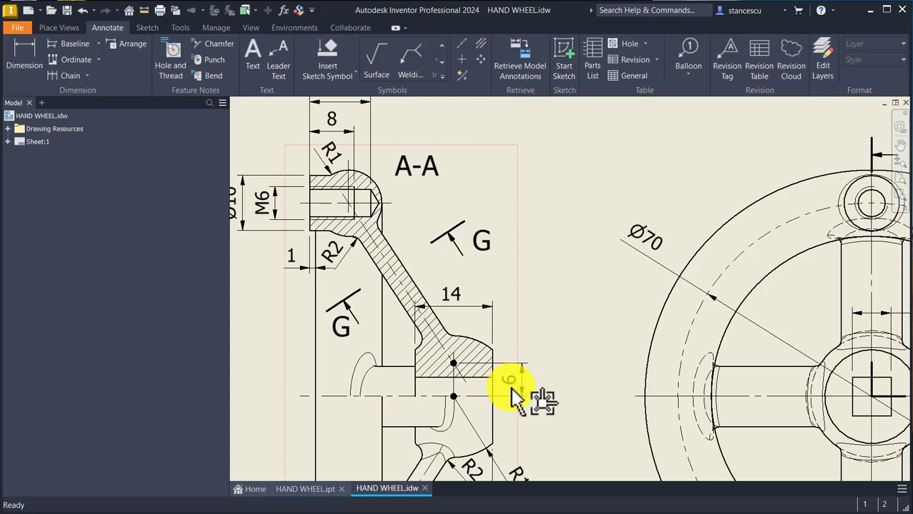
{"action": "left_click_drag", "start_coordinate": [511, 396], "coordinate": [511, 397]}
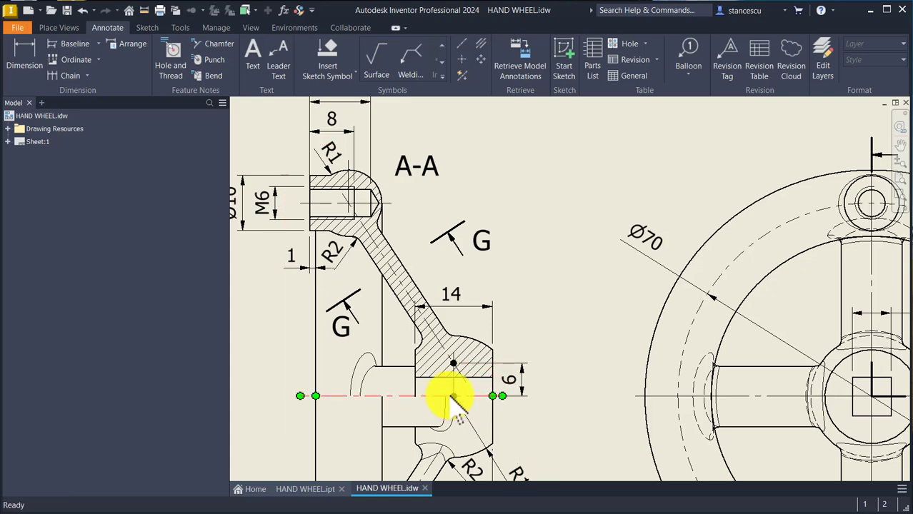
{"action": "mouse_move", "coordinate": [488, 176]}
{"action": "middle_mouse_down"}
{"action": "mouse_move", "coordinate": [516, 190]}
{"action": "mouse_move", "coordinate": [606, 320]}
{"action": "mouse_move", "coordinate": [602, 284]}
{"action": "mouse_move", "coordinate": [607, 295]}
{"action": "middle_mouse_up"}
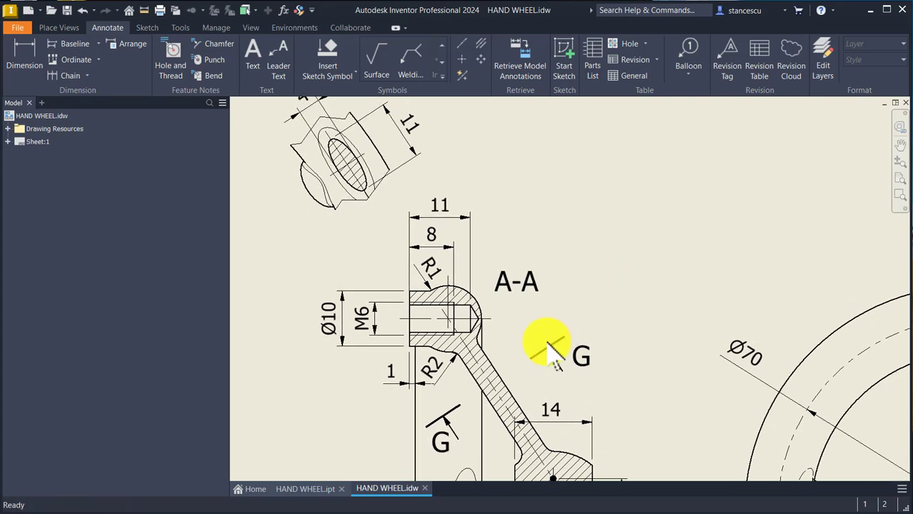
{"action": "middle_click_drag", "start_coordinate": [421, 182], "coordinate": [448, 280]}
{"action": "mouse_move", "coordinate": [371, 258]}
{"action": "left_mouse_down"}
{"action": "mouse_move", "coordinate": [333, 173]}
{"action": "mouse_move", "coordinate": [321, 175]}
{"action": "mouse_move", "coordinate": [425, 223]}
{"action": "left_mouse_up"}
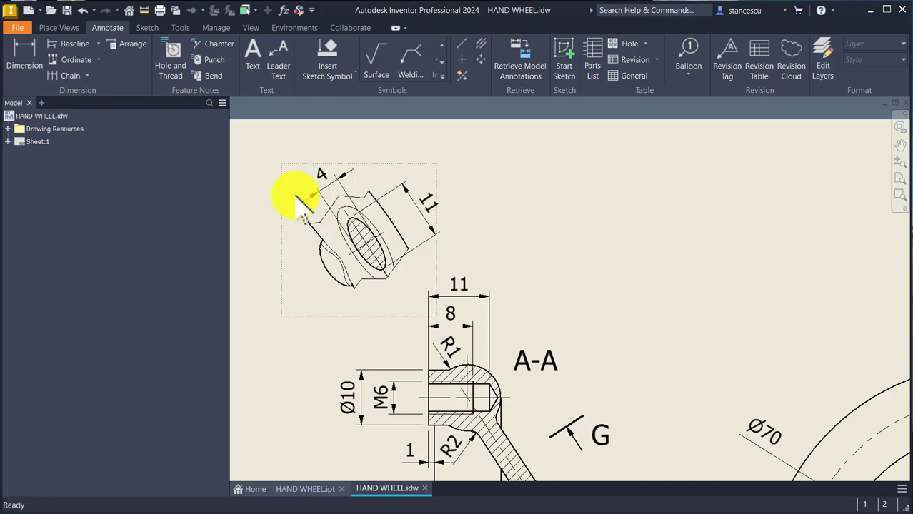
{"action": "left_click_drag", "start_coordinate": [332, 200], "coordinate": [334, 201]}
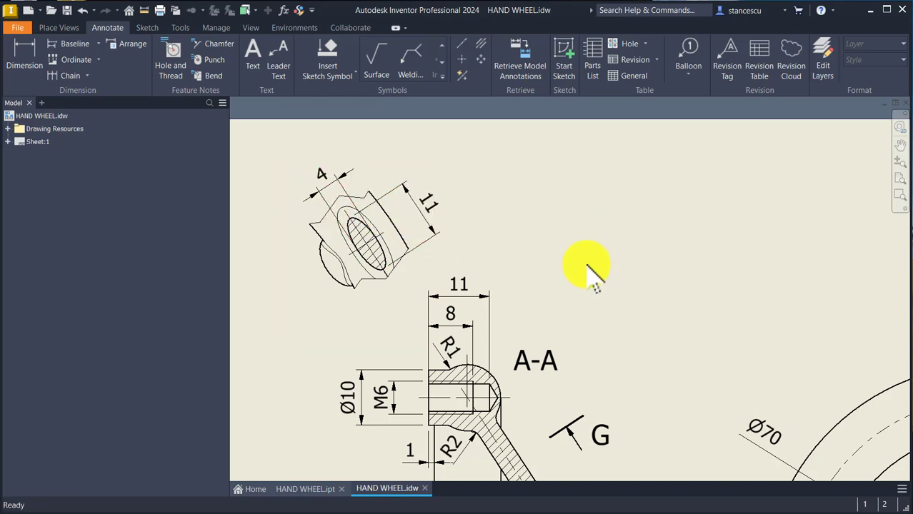
{"action": "key", "text": "Home"}
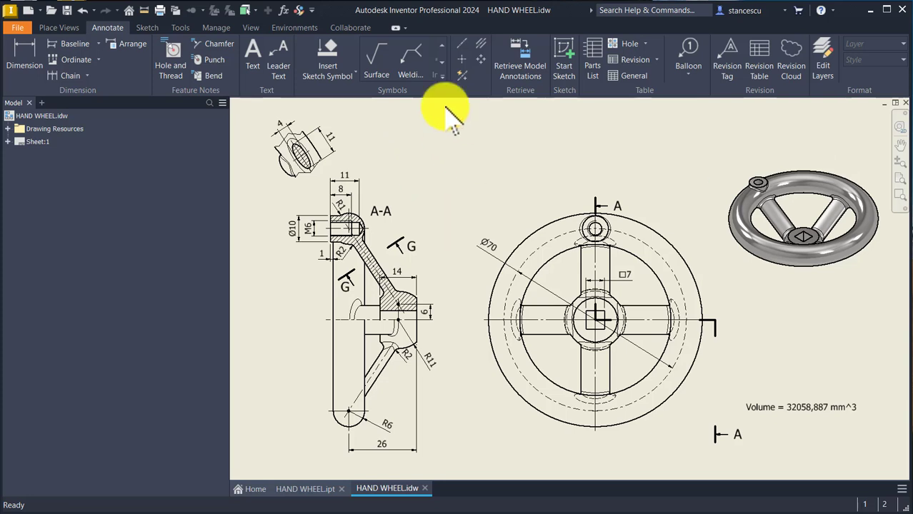
Step: Create a new part from the metric Standard (mm).ipt template and start a 2D sketch on the front XY plane
{"action": "left_click", "coordinate": [29, 13]}
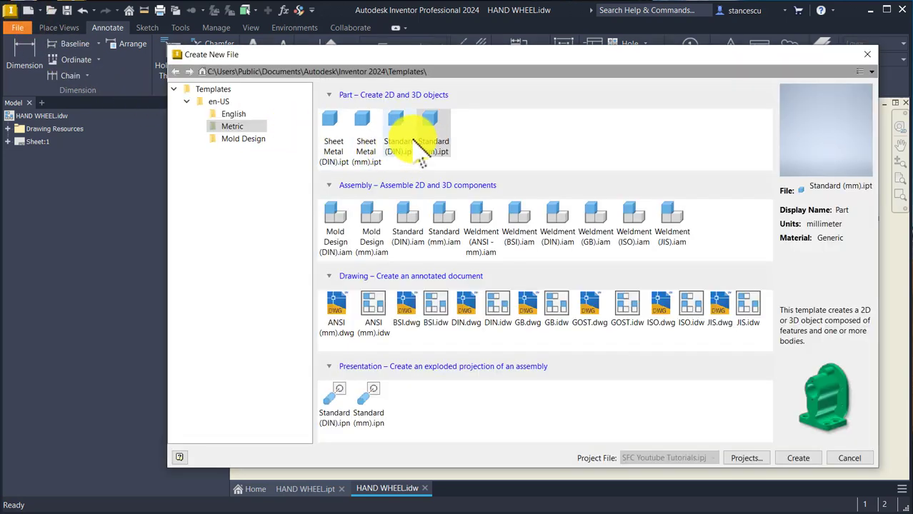
{"action": "double_click", "coordinate": [430, 133]}
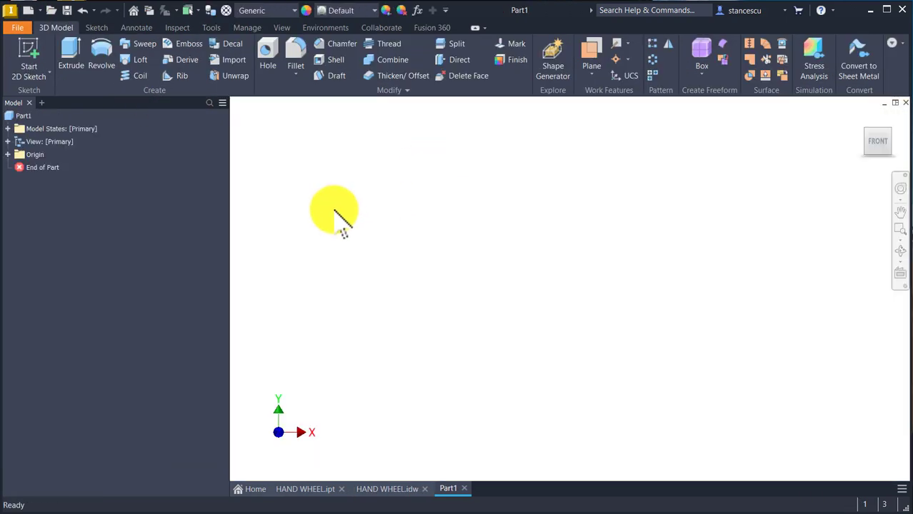
{"action": "left_click", "coordinate": [30, 52]}
{"action": "left_click", "coordinate": [503, 178]}
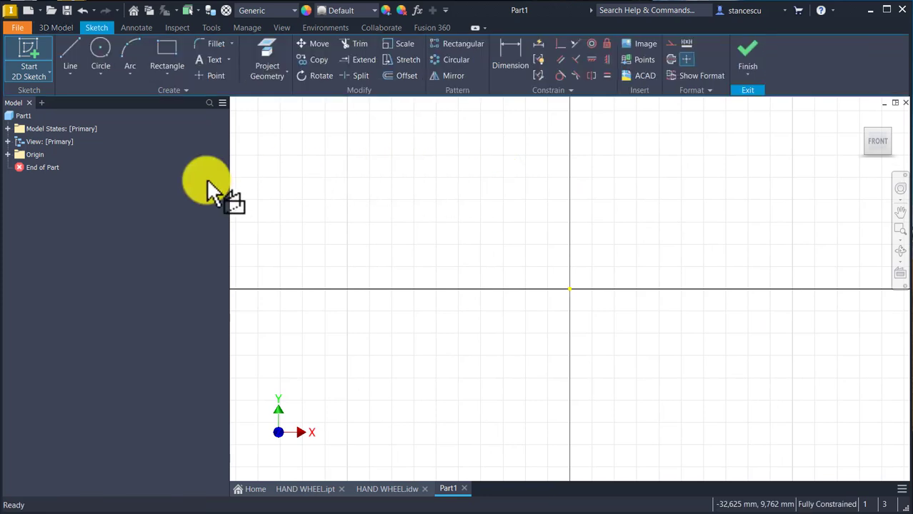
Step: Sketch a circle centred on the origin, defined by a radius of 11 mm
{"action": "left_click", "coordinate": [101, 55]}
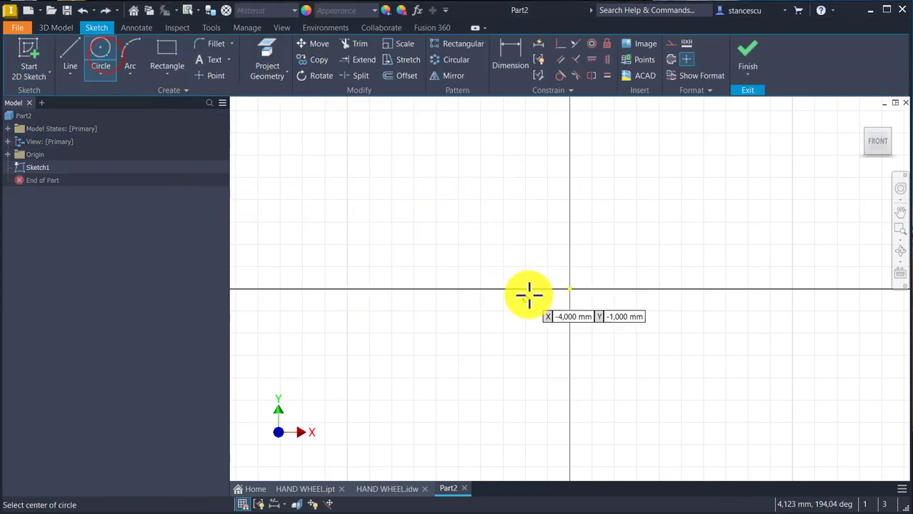
{"action": "left_click", "coordinate": [570, 289]}
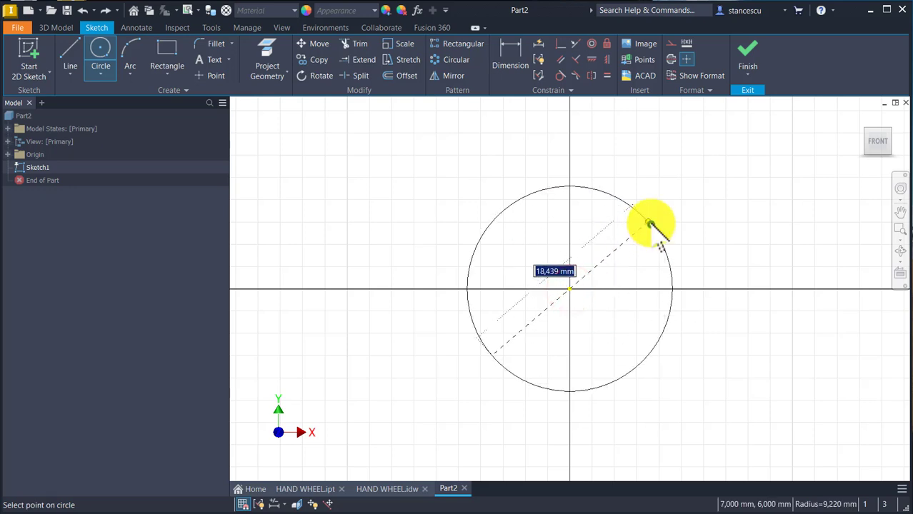
{"action": "right_click", "coordinate": [651, 225]}
{"action": "left_click", "coordinate": [655, 324]}
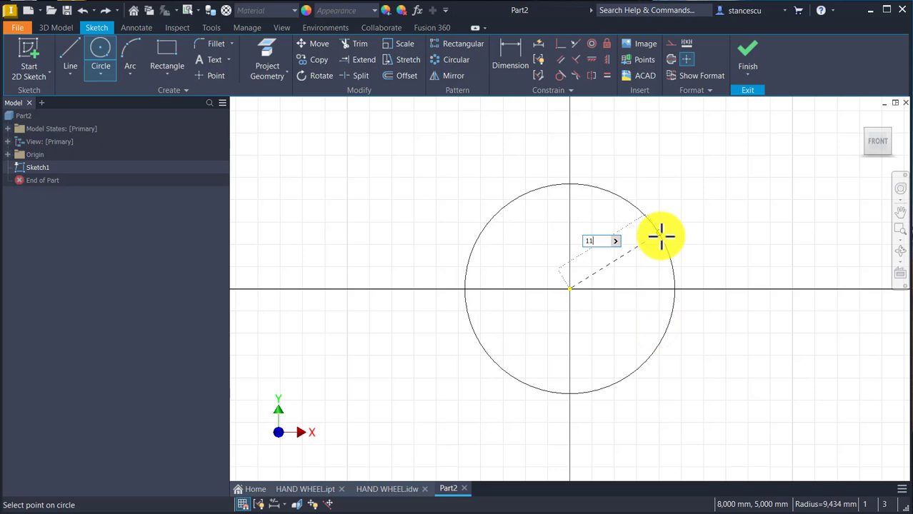
{"action": "key", "text": "Return"}
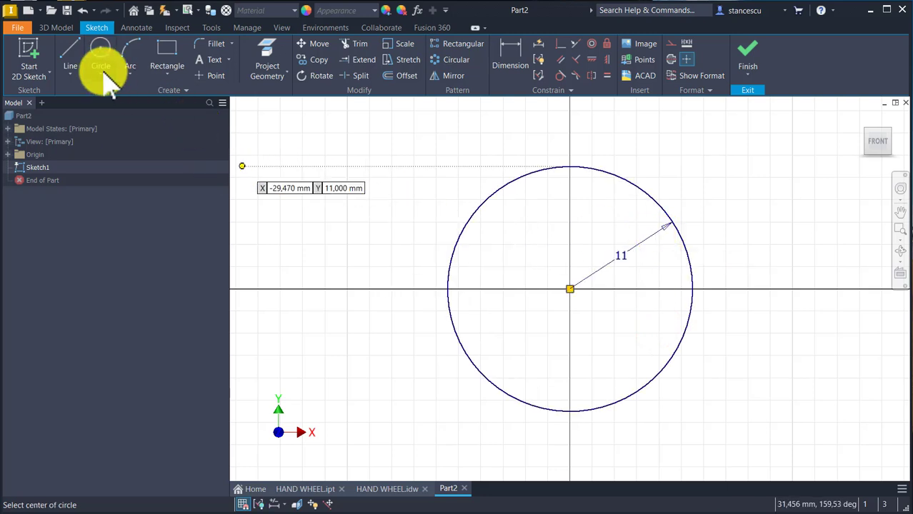
Step: Sketch a connected horizontal, vertical and horizontal line profile in the circle's right half, starting and ending on the circle
{"action": "left_click", "coordinate": [67, 53]}
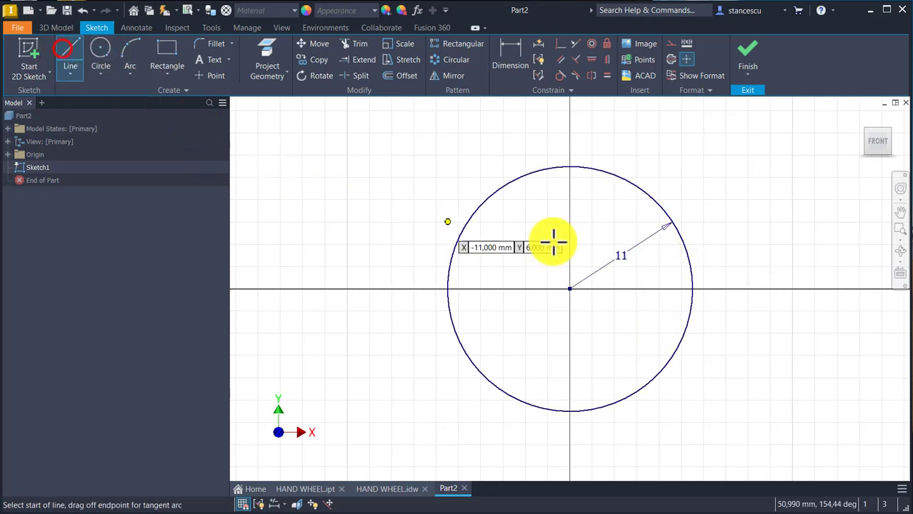
{"action": "left_click", "coordinate": [667, 213]}
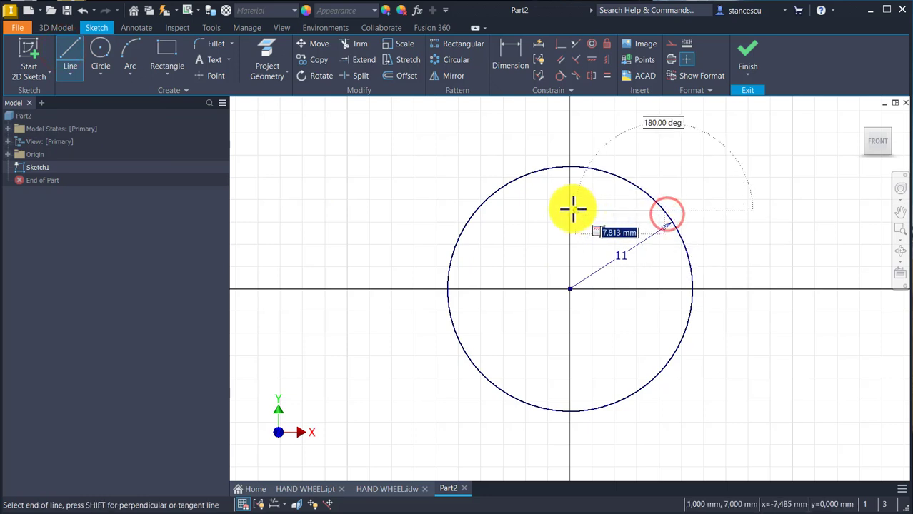
{"action": "left_click", "coordinate": [603, 212]}
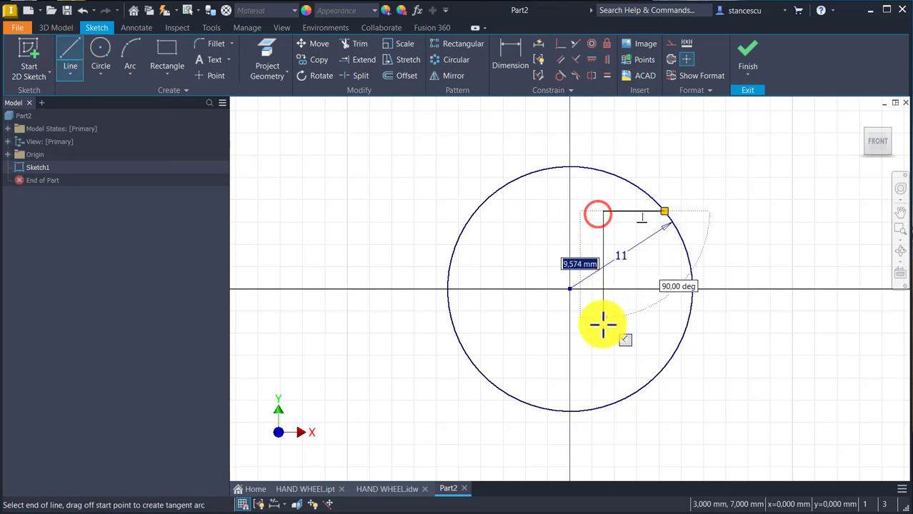
{"action": "double_click", "coordinate": [679, 345]}
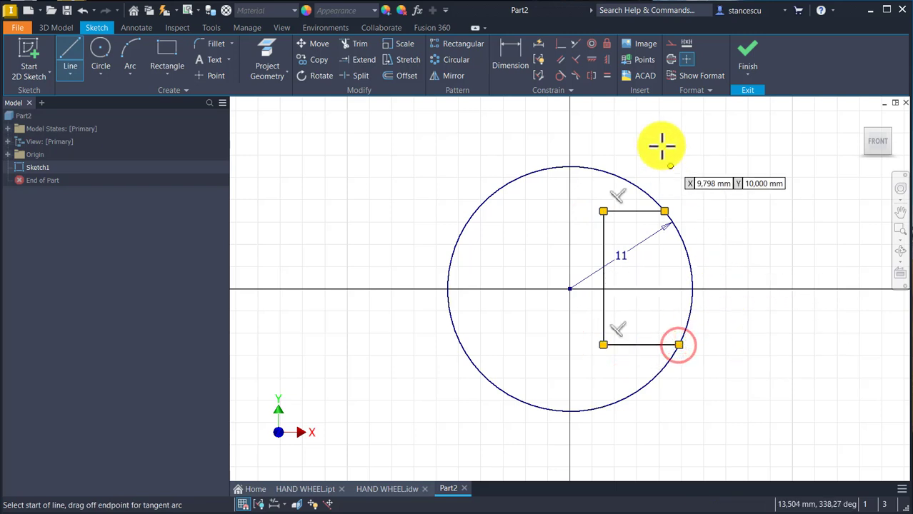
Step: Make the vertical line's midpoint coincident with the origin and trim away the circle portion outside the hub profile
{"action": "left_click", "coordinate": [561, 43]}
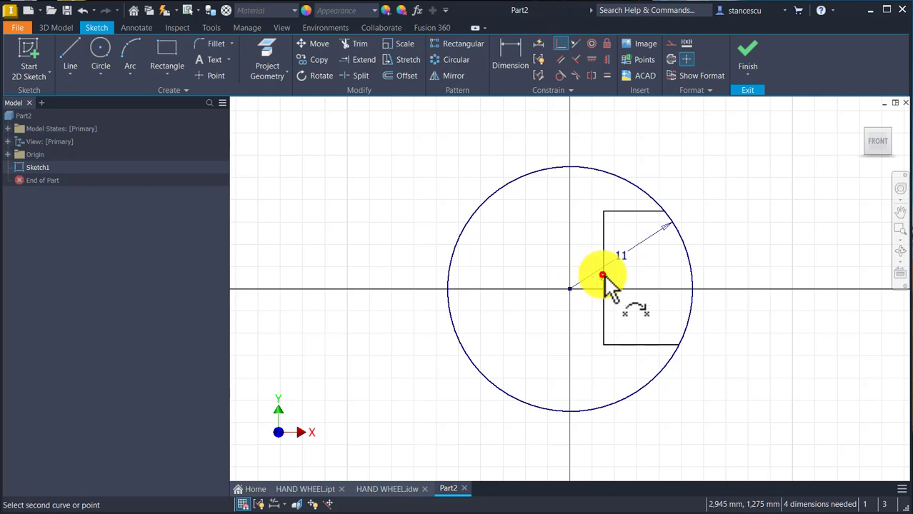
{"action": "left_click", "coordinate": [604, 277]}
{"action": "left_click", "coordinate": [570, 289]}
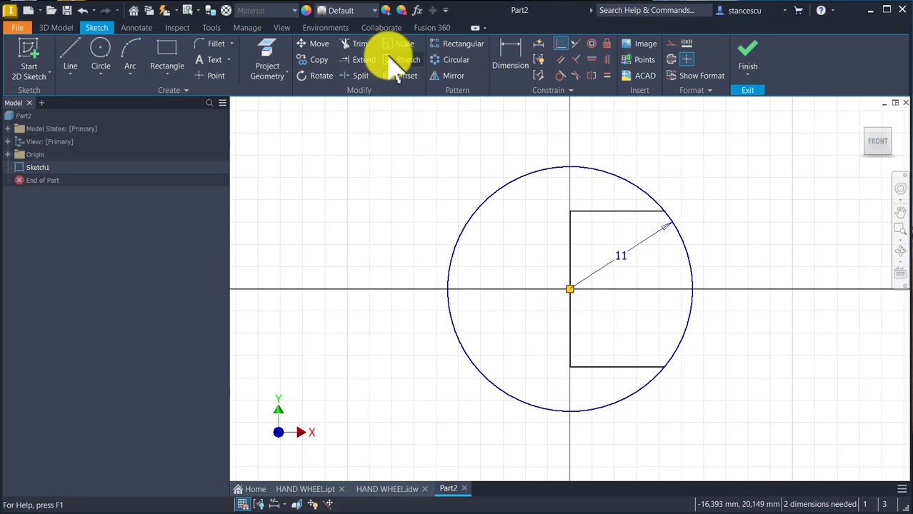
{"action": "left_click", "coordinate": [358, 44]}
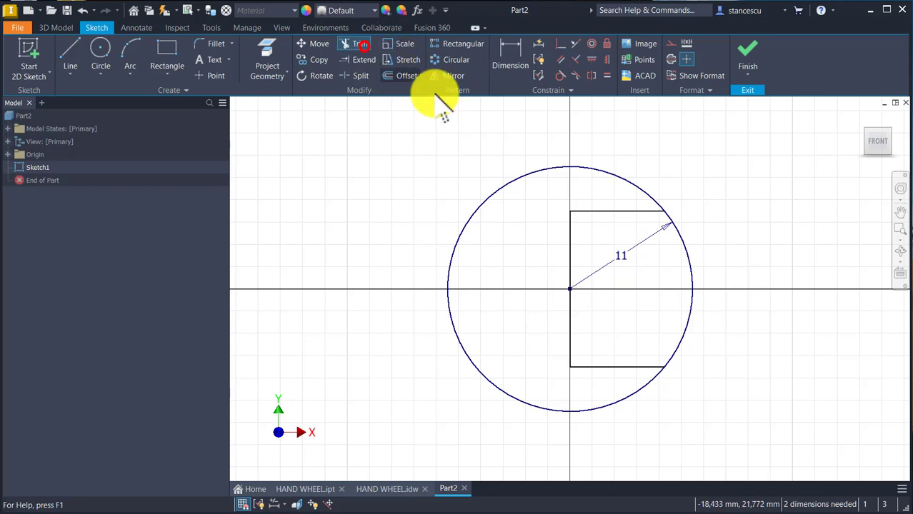
{"action": "left_click", "coordinate": [503, 195]}
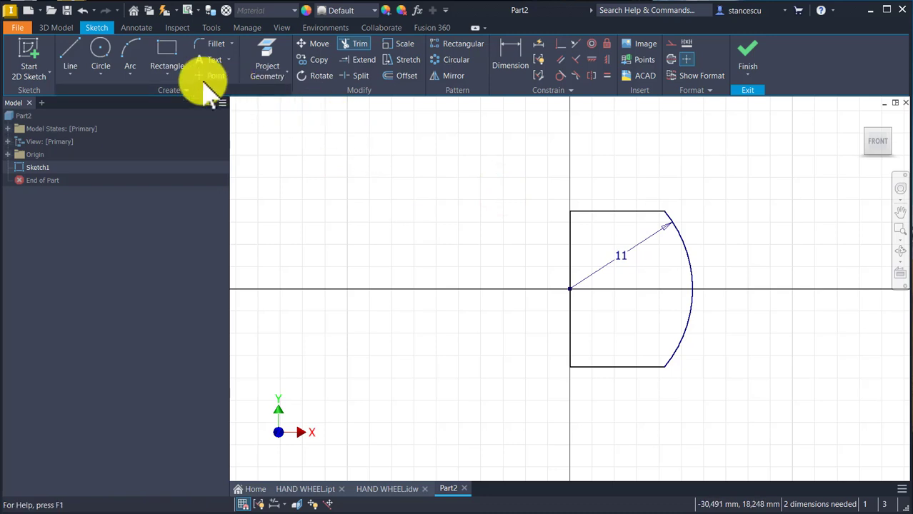
Step: Dimension the vertical line at 14 mm and finish the sketch
{"action": "left_click", "coordinate": [511, 48]}
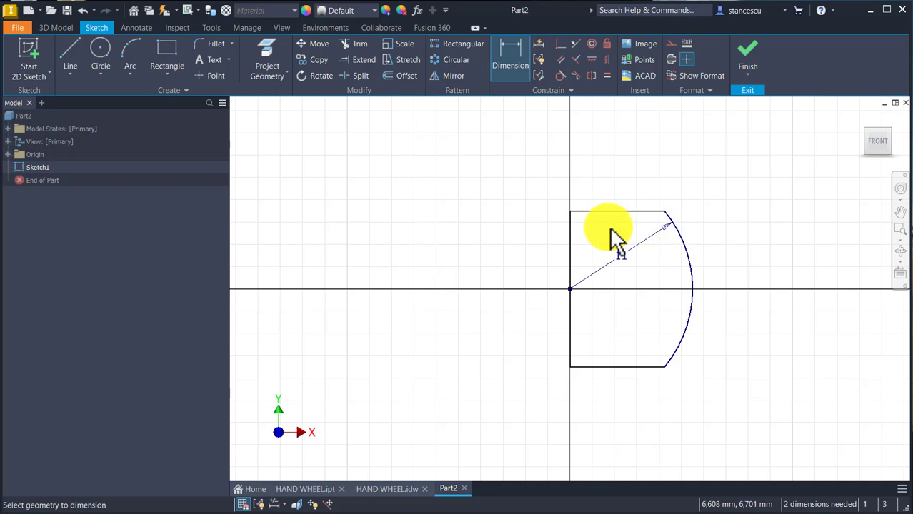
{"action": "left_click", "coordinate": [569, 263]}
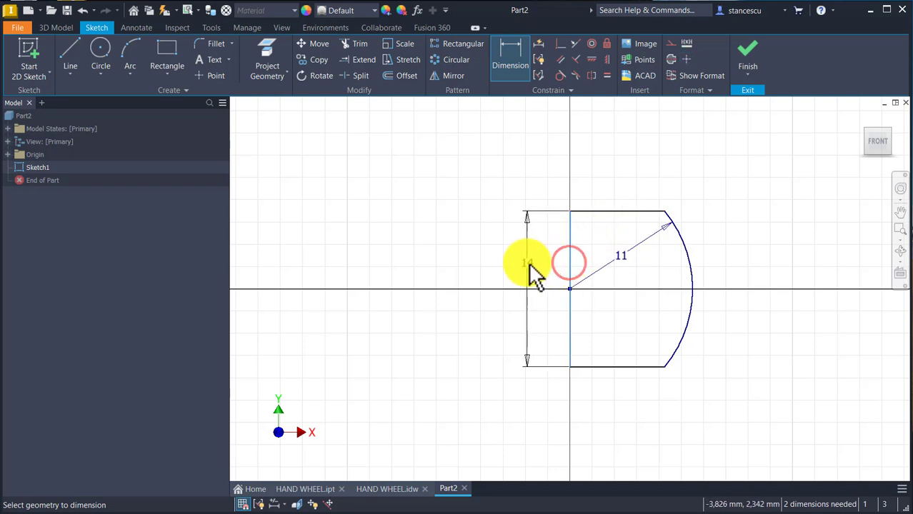
{"action": "left_click", "coordinate": [528, 264]}
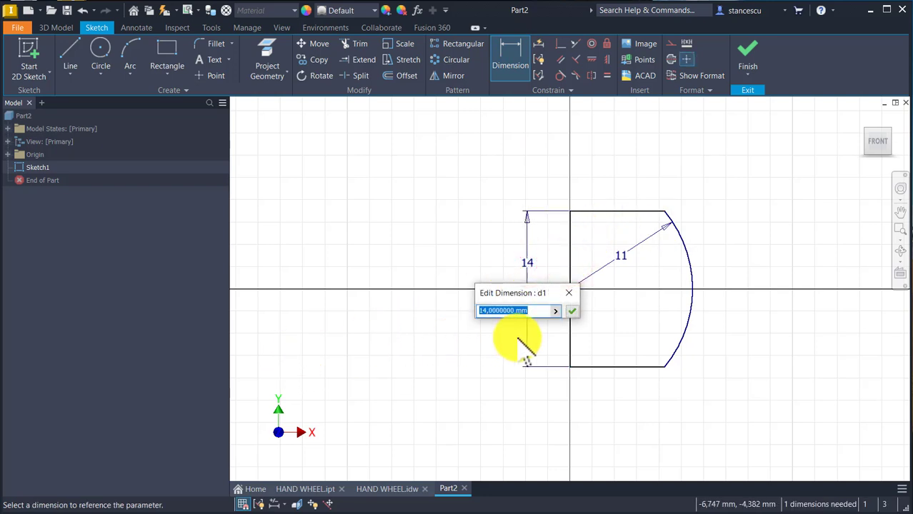
{"action": "left_click", "coordinate": [573, 311]}
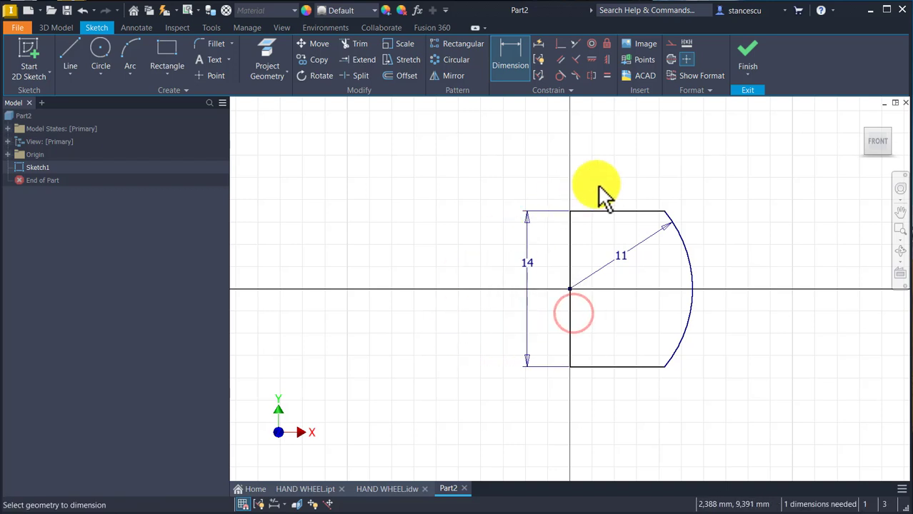
{"action": "left_click", "coordinate": [747, 54]}
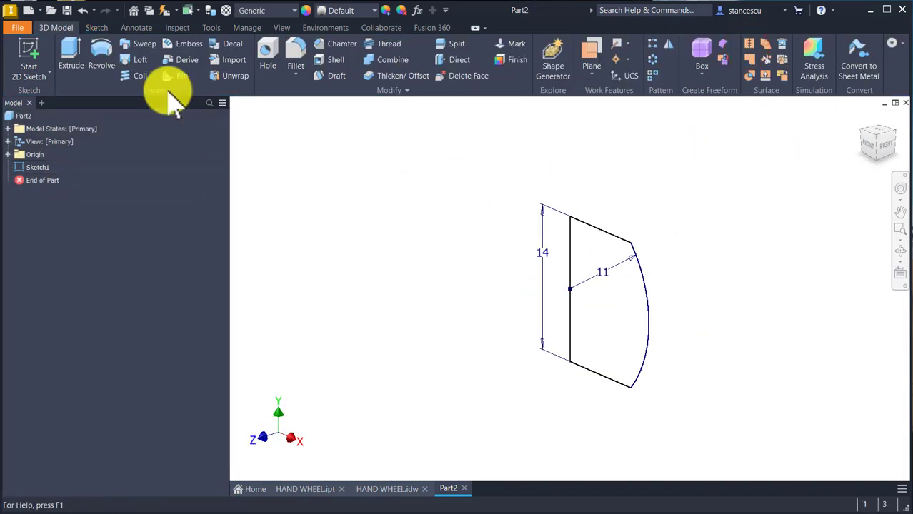
Step: Revolve the hub profile a full 360 degrees about its vertical line as a new solid
{"action": "left_click", "coordinate": [103, 47]}
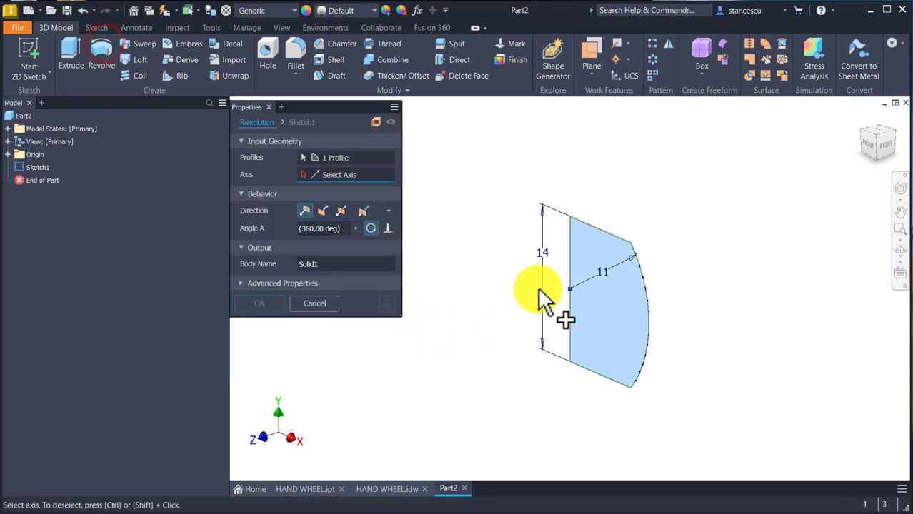
{"action": "left_click", "coordinate": [568, 257]}
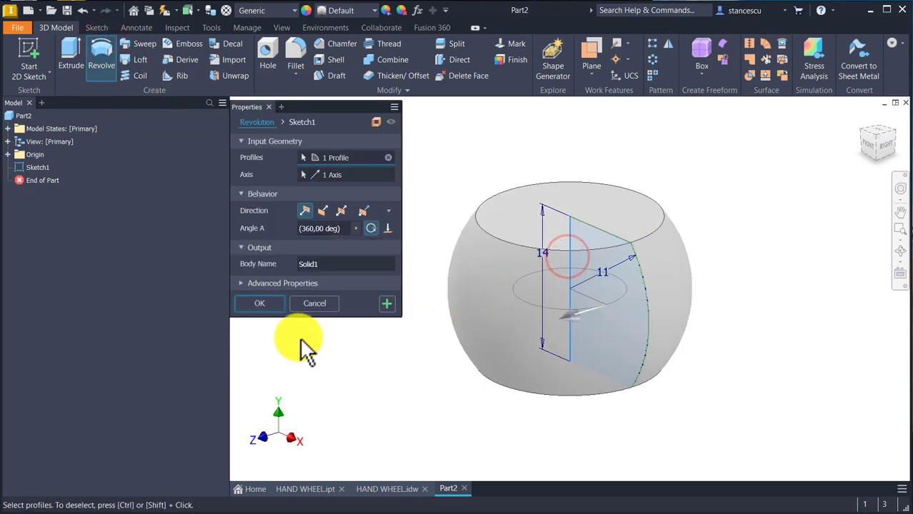
{"action": "left_click", "coordinate": [274, 303]}
{"action": "key", "text": "F6"}
Step: Check the rim's radius, offset and diameter dimensions in the HAND WHEEL.idw drawing
{"action": "left_click", "coordinate": [371, 491]}
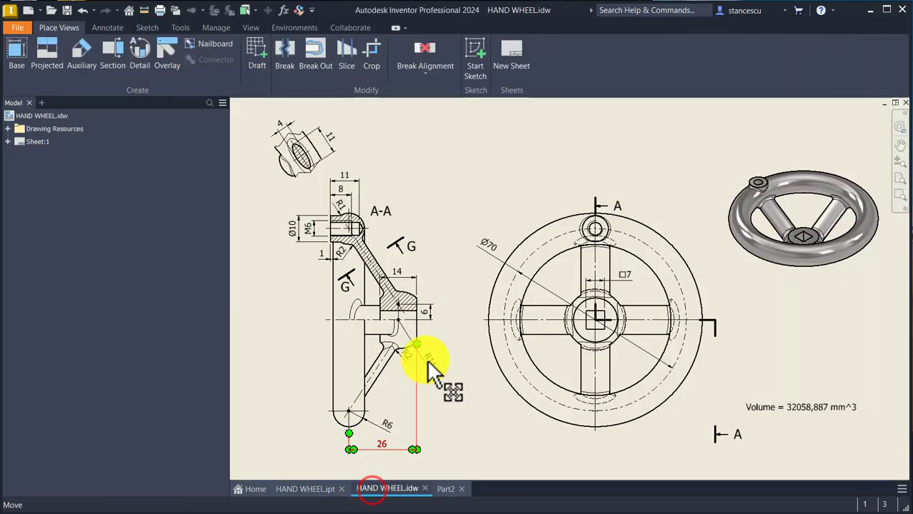
{"action": "left_click_drag", "start_coordinate": [361, 422], "coordinate": [395, 431]}
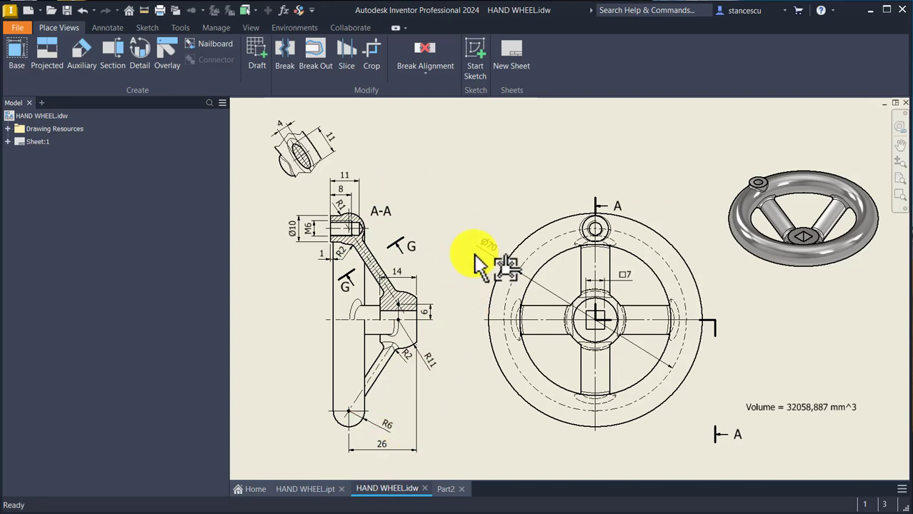
{"action": "left_click_drag", "start_coordinate": [479, 254], "coordinate": [483, 252]}
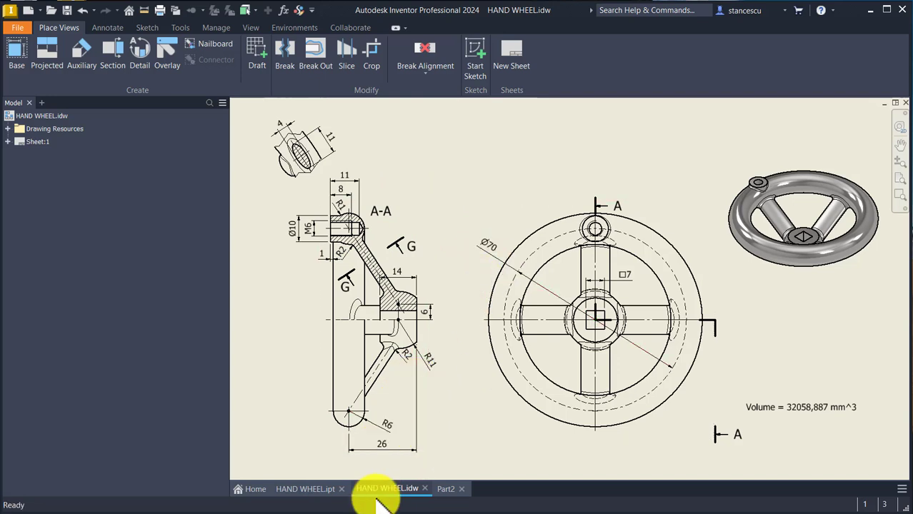
Step: Return to Part2, start a new sketch on the XY plane and slice the graphics at that plane
{"action": "left_click_drag", "start_coordinate": [416, 294], "coordinate": [422, 306]}
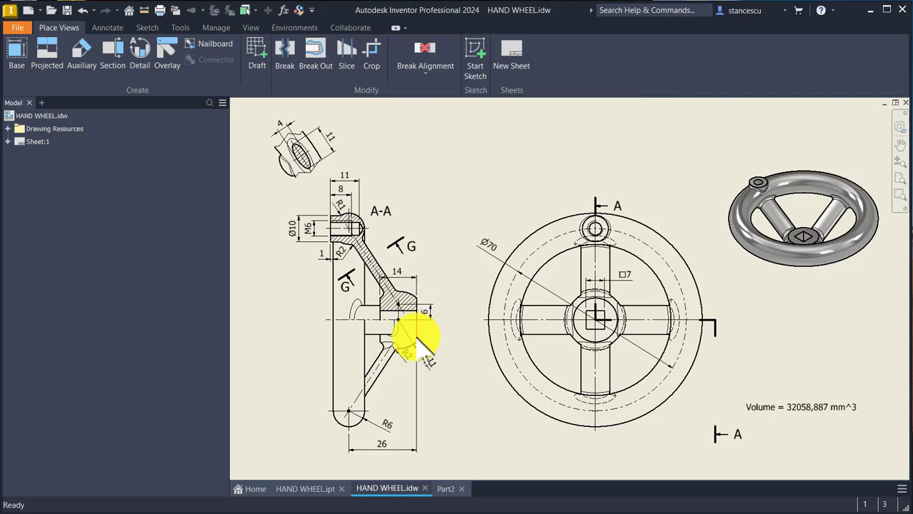
{"action": "left_click_drag", "start_coordinate": [381, 448], "coordinate": [379, 442]}
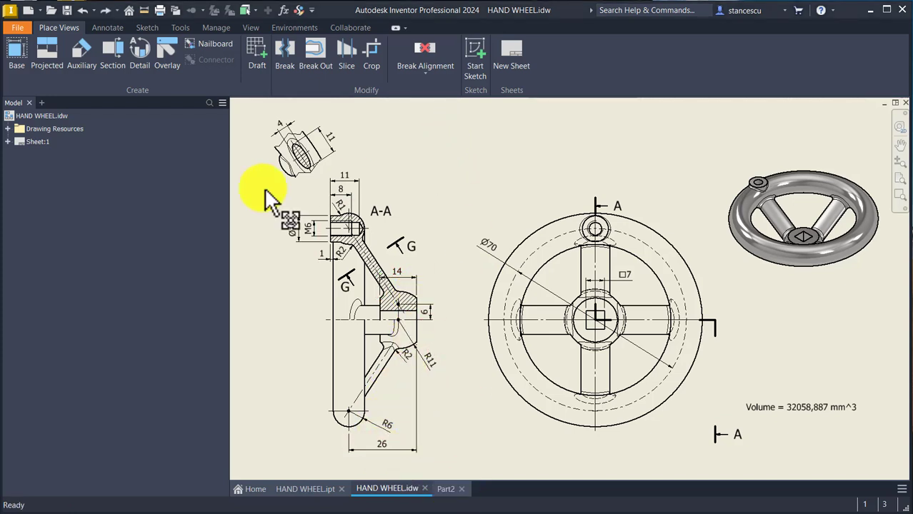
{"action": "left_click", "coordinate": [446, 489]}
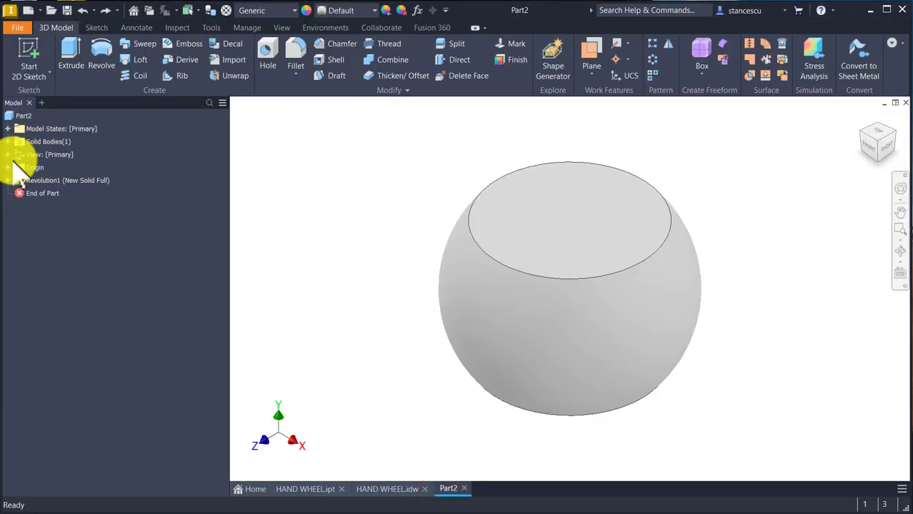
{"action": "left_click", "coordinate": [8, 168]}
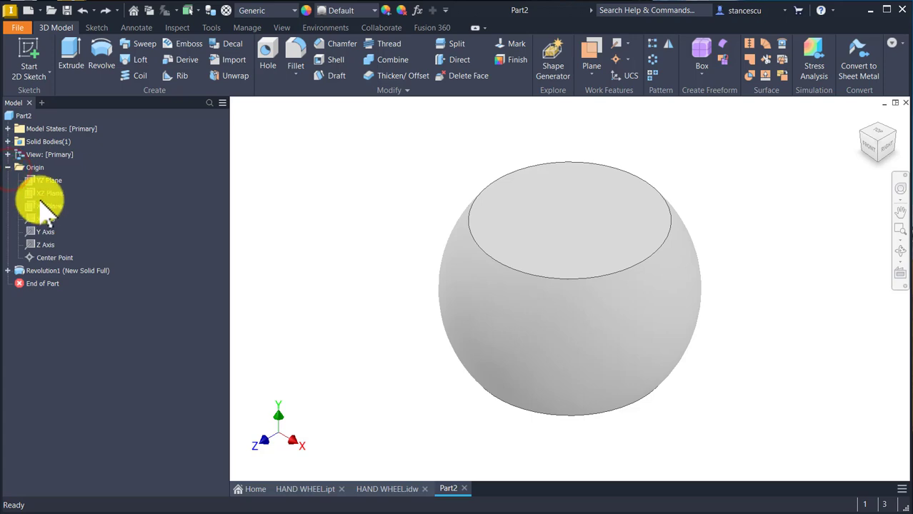
{"action": "left_click", "coordinate": [45, 207]}
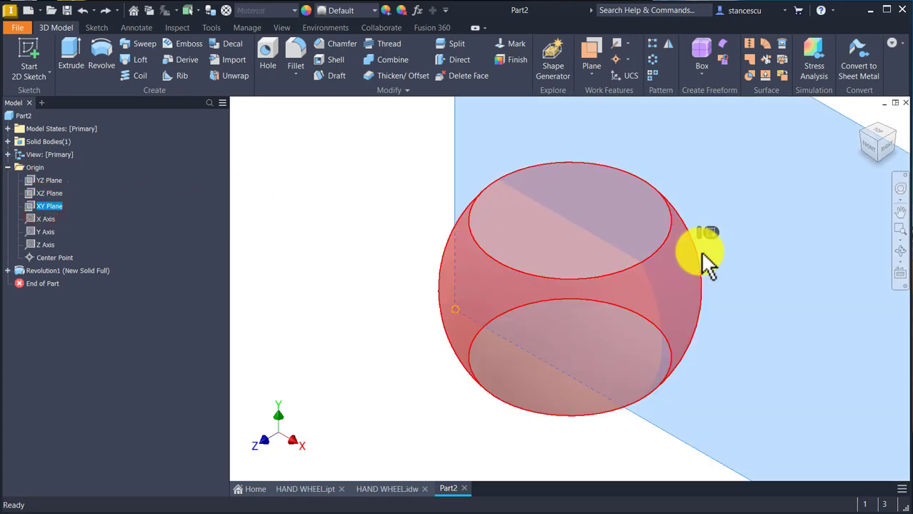
{"action": "left_click", "coordinate": [709, 233]}
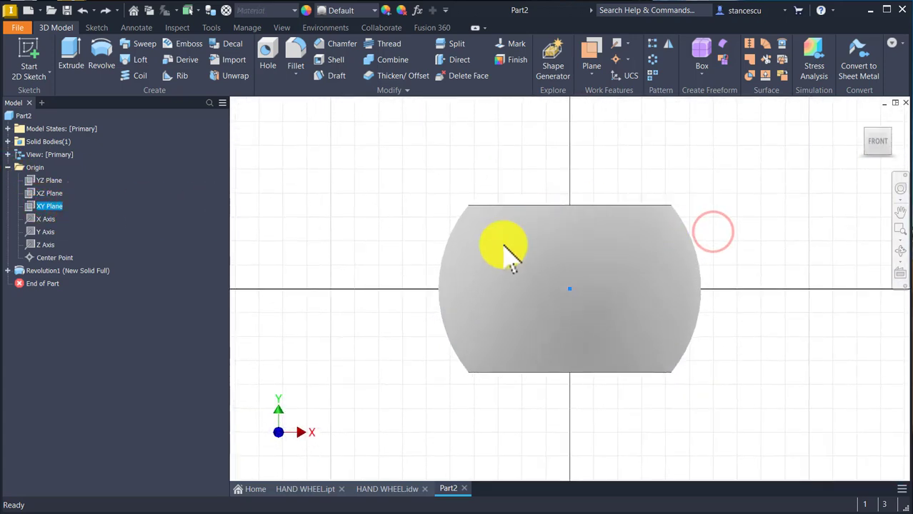
{"action": "key", "text": "F7"}
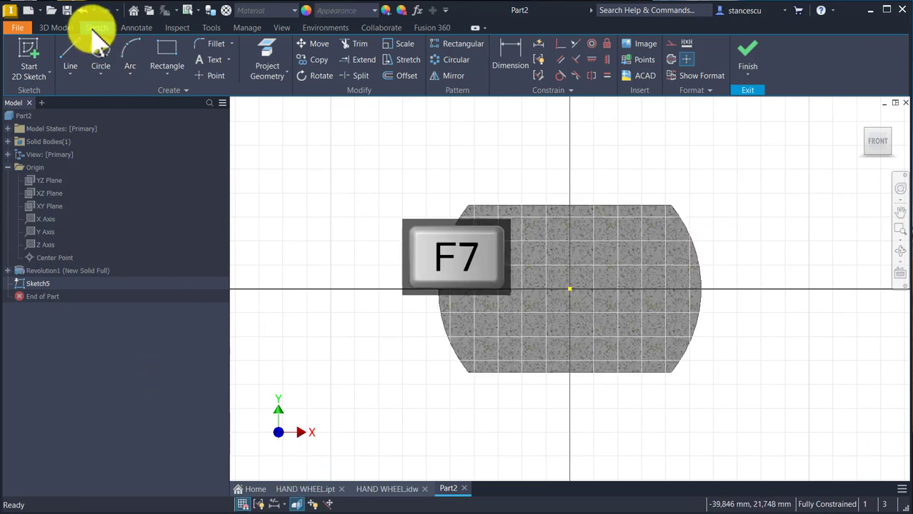
Step: Sketch a circle with a 6 mm radius above the hub on its negative X side
{"action": "left_click", "coordinate": [100, 51]}
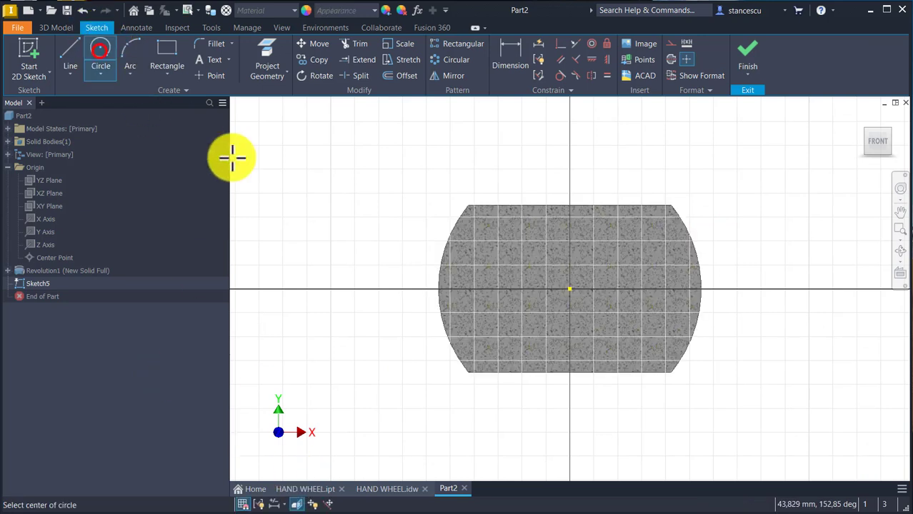
{"action": "left_click", "coordinate": [316, 177]}
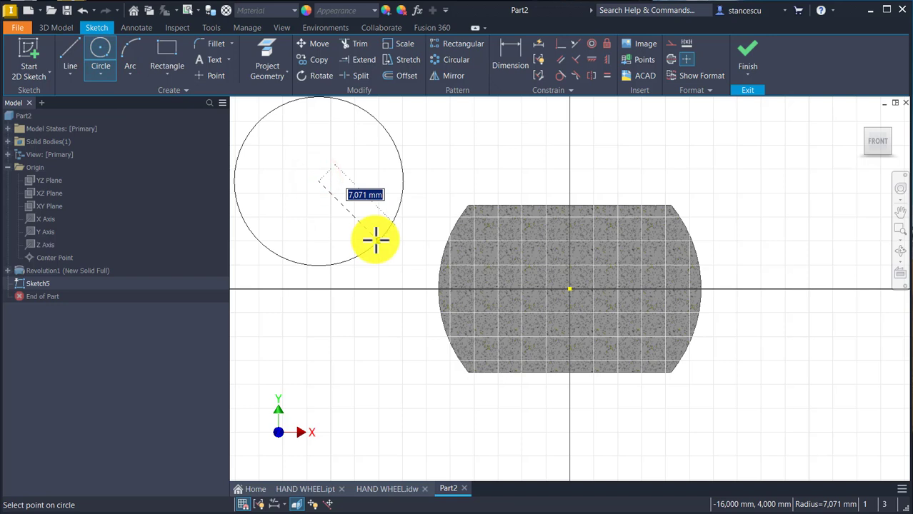
{"action": "key", "text": "Return"}
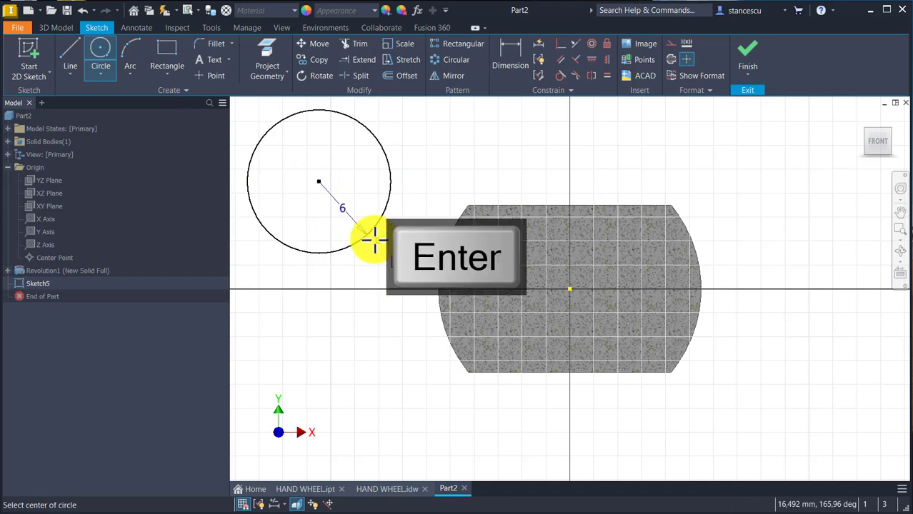
Step: Dimension the vertical distance from the hub's lower edge to the circle's centre at 26 mm
{"action": "scroll", "coordinate": [356, 282], "scroll_direction": "down", "scroll_amount": 5}
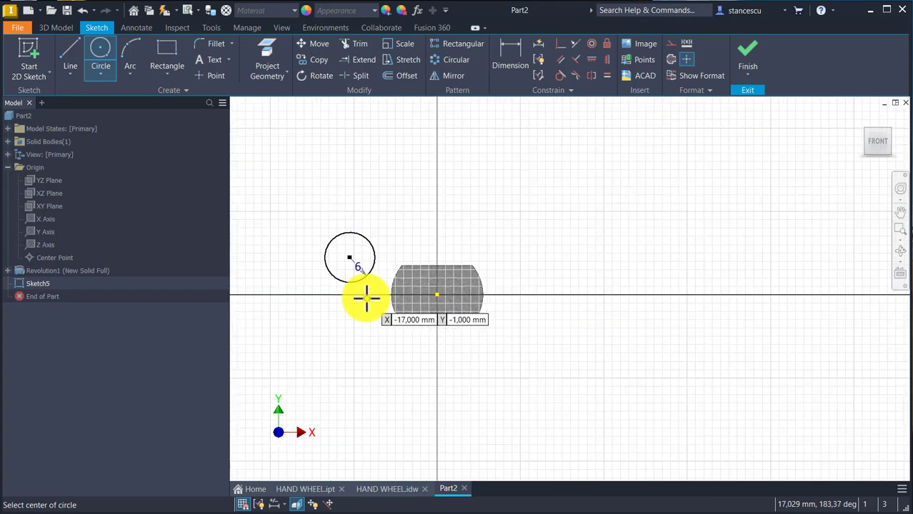
{"action": "left_click", "coordinate": [504, 49]}
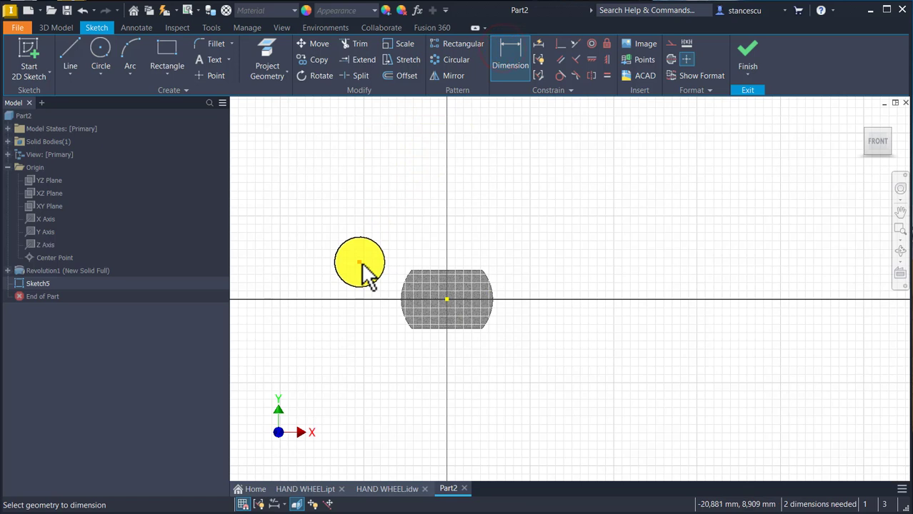
{"action": "left_click", "coordinate": [444, 327]}
{"action": "left_click", "coordinate": [304, 294]}
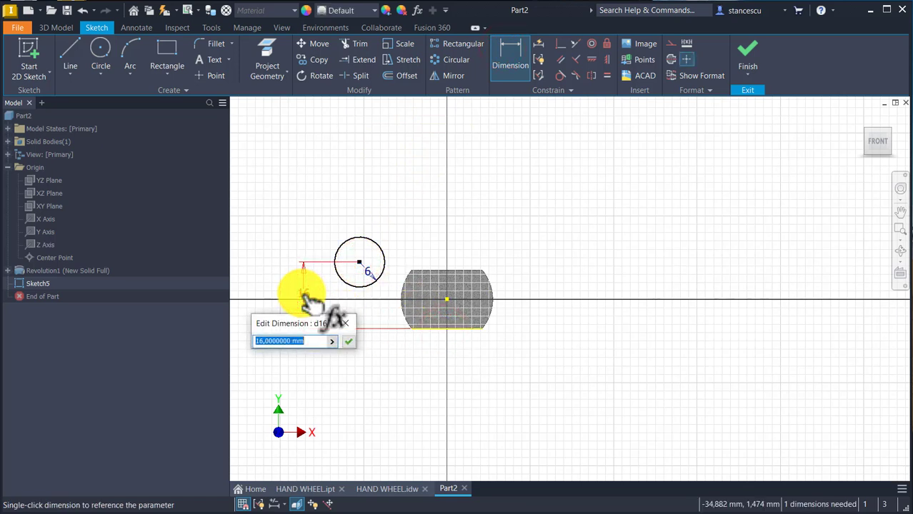
{"action": "key", "text": "Return"}
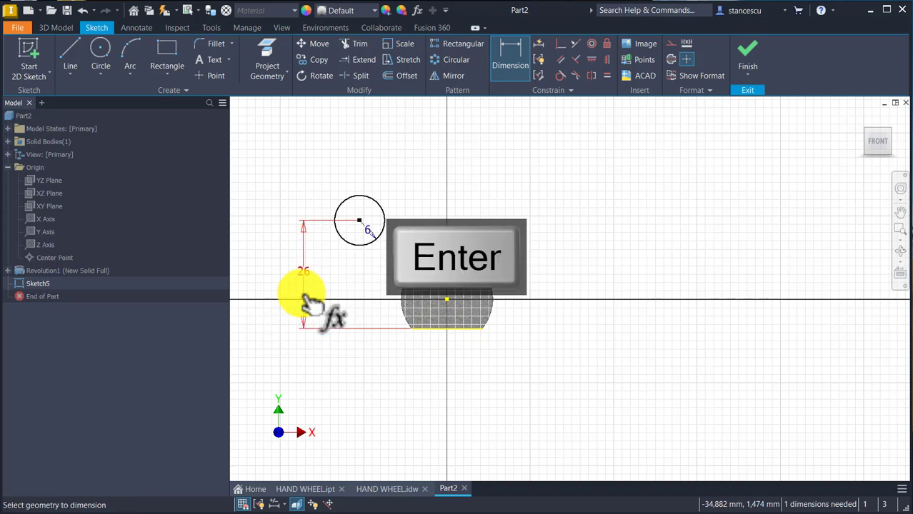
Step: Dimension the horizontal distance between the circle's centre and the origin as 70/2 and finish the sketch
{"action": "left_click", "coordinate": [361, 221]}
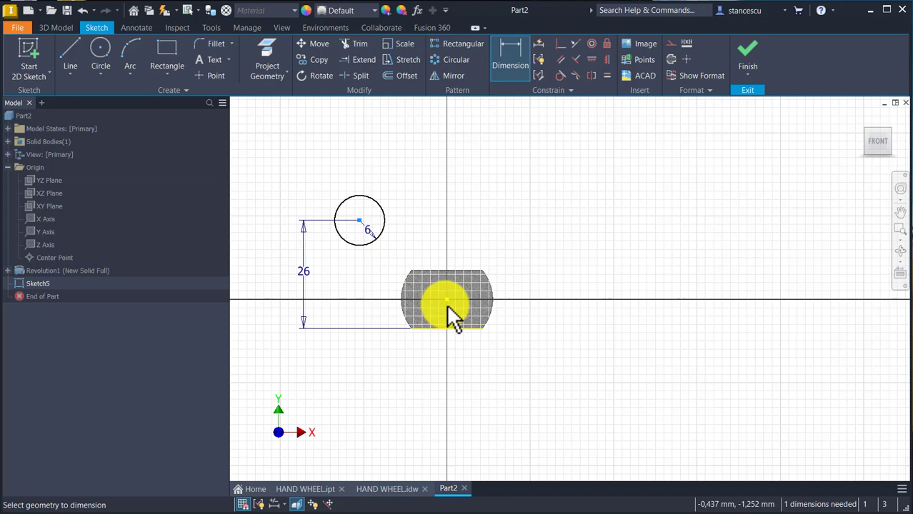
{"action": "left_click", "coordinate": [446, 300]}
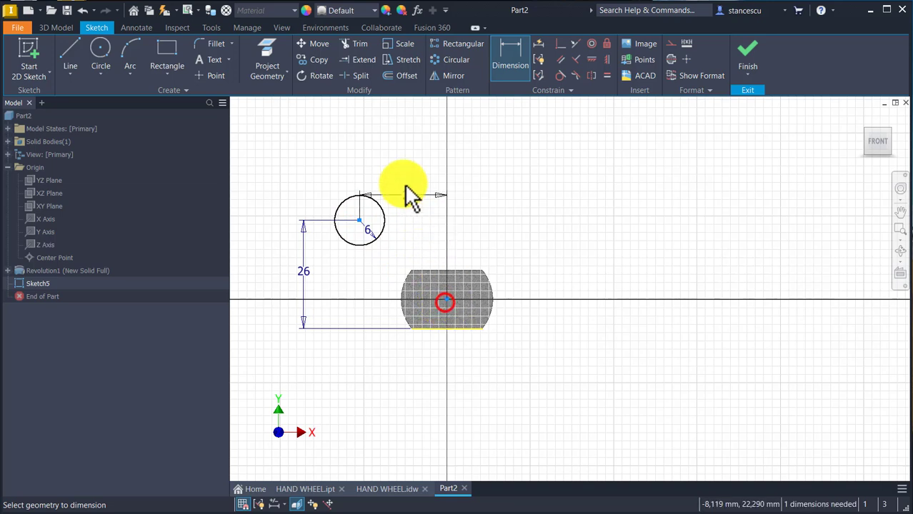
{"action": "left_click", "coordinate": [398, 152]}
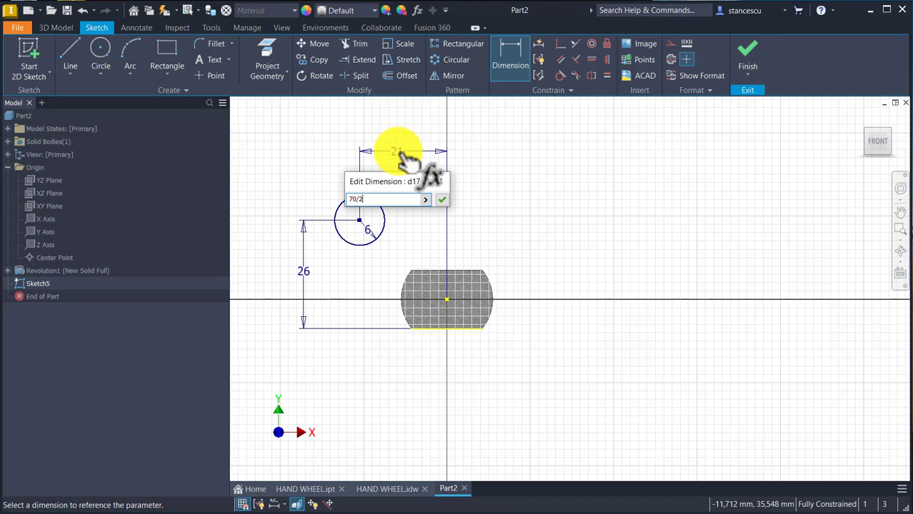
{"action": "key", "text": "Return"}
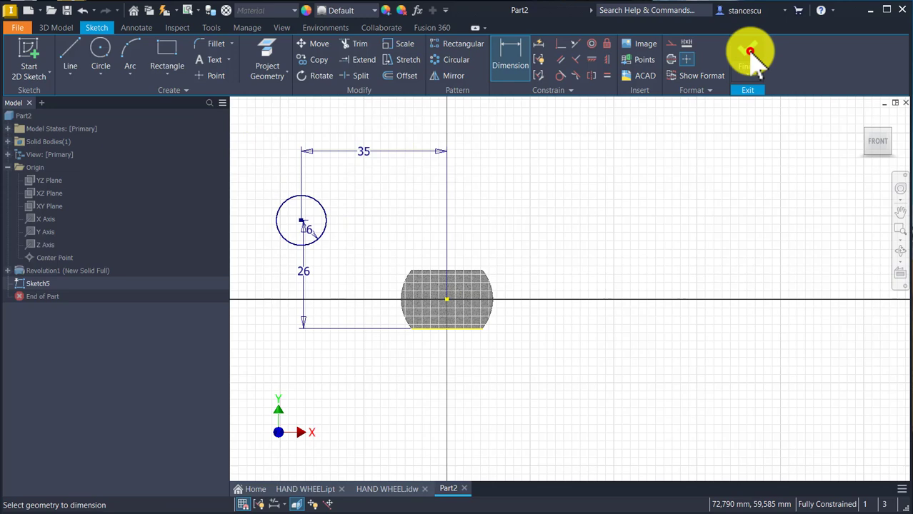
{"action": "left_click", "coordinate": [751, 57]}
{"action": "key", "text": "Num_Lock"}
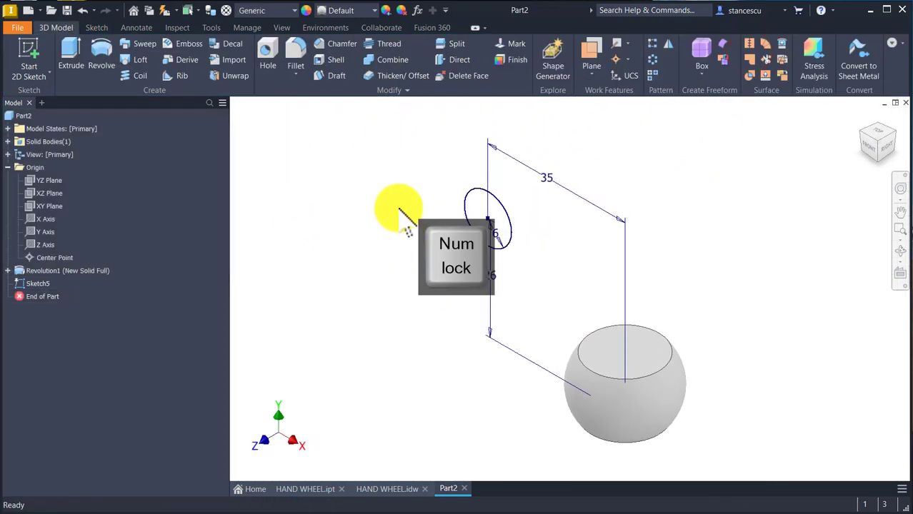
Step: Revolve the circle profile a full 360 degrees about the Y axis, joined to the part, to form the rim
{"action": "left_click", "coordinate": [99, 55]}
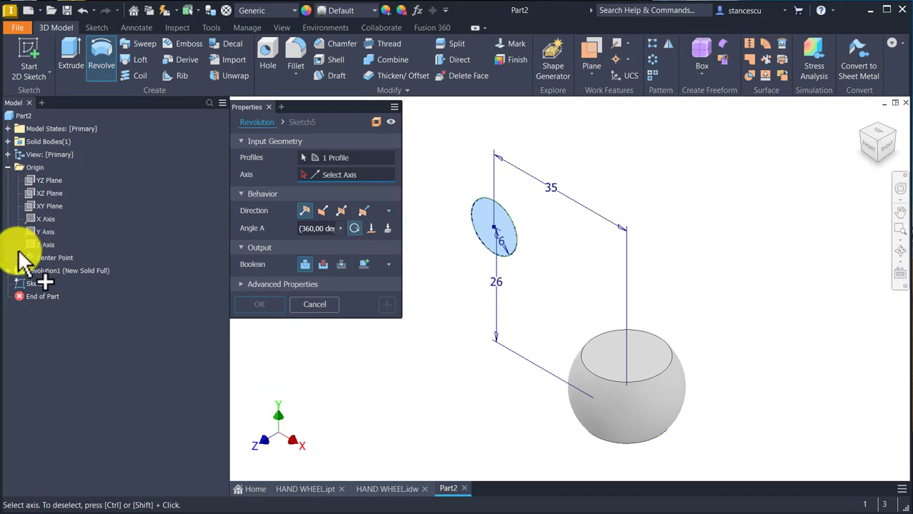
{"action": "left_click", "coordinate": [45, 232]}
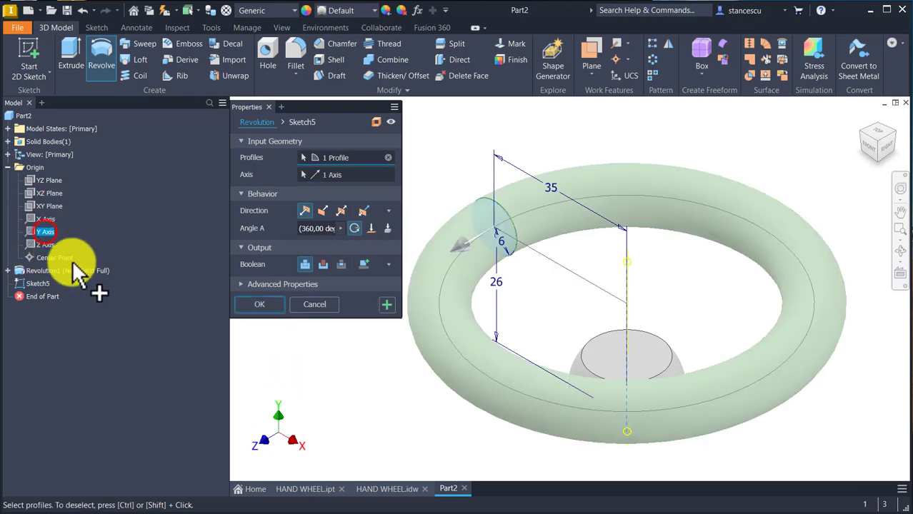
{"action": "left_click", "coordinate": [265, 303]}
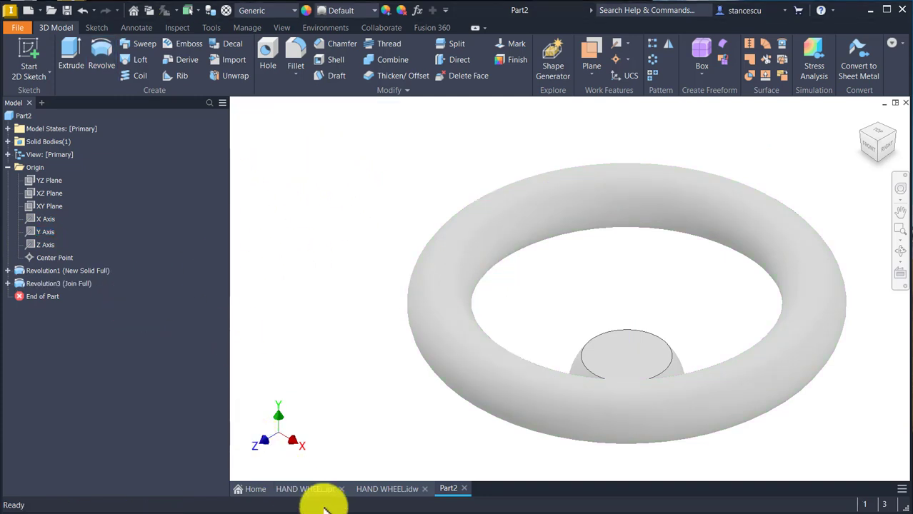
Step: Examine the spoke's centre line, its offset at the hub and its elliptical section dimensions in the HAND WHEEL.idw drawing
{"action": "left_click", "coordinate": [382, 490]}
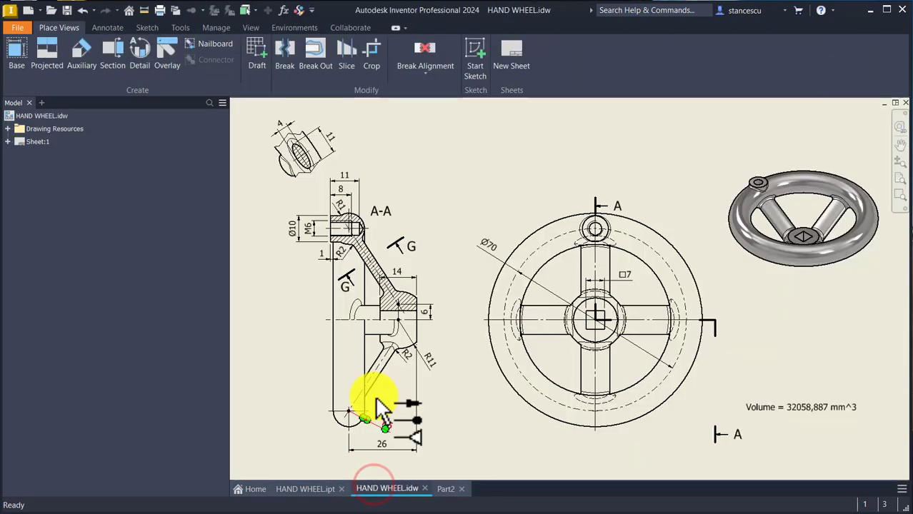
{"action": "scroll", "coordinate": [372, 228], "scroll_direction": "down", "scroll_amount": 3}
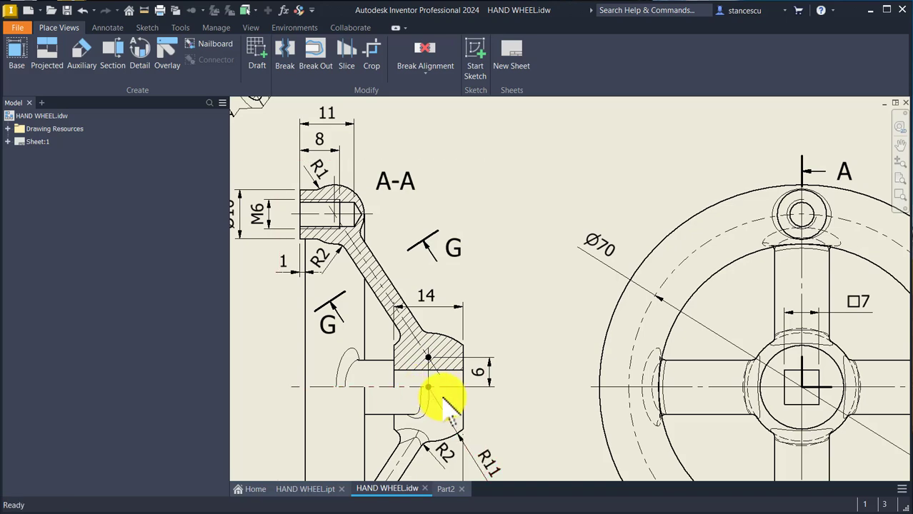
{"action": "middle_click_drag", "start_coordinate": [443, 399], "coordinate": [447, 254]}
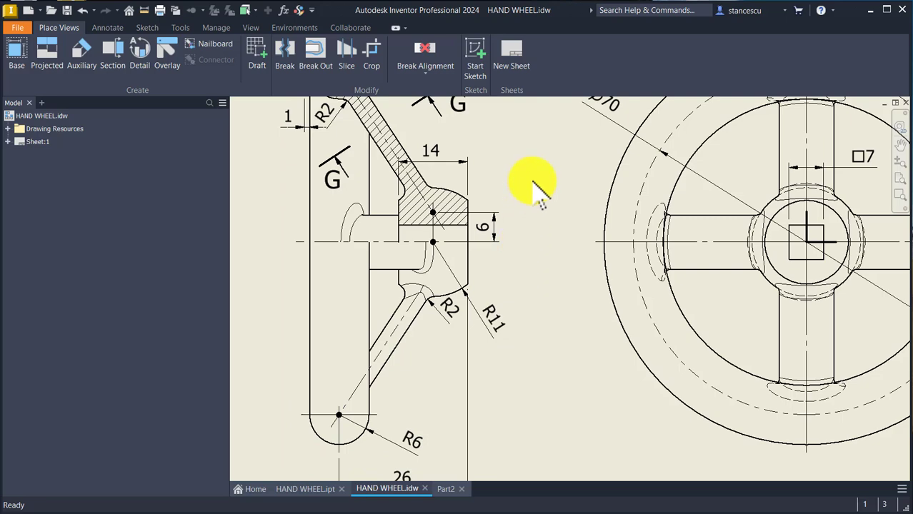
{"action": "mouse_move", "coordinate": [538, 218]}
{"action": "middle_mouse_down"}
{"action": "mouse_move", "coordinate": [557, 327]}
{"action": "mouse_move", "coordinate": [621, 452]}
{"action": "middle_mouse_up"}
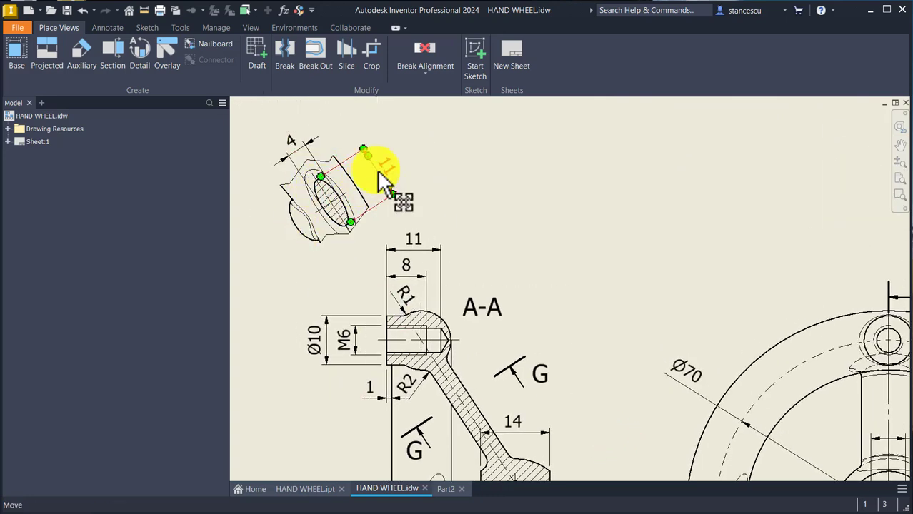
{"action": "mouse_move", "coordinate": [400, 173]}
{"action": "left_mouse_down"}
{"action": "mouse_move", "coordinate": [305, 143]}
{"action": "mouse_move", "coordinate": [391, 179]}
{"action": "left_mouse_up"}
{"action": "mouse_move", "coordinate": [550, 282]}
{"action": "middle_mouse_down"}
{"action": "mouse_move", "coordinate": [538, 213]}
{"action": "mouse_move", "coordinate": [509, 155]}
{"action": "mouse_move", "coordinate": [502, 207]}
{"action": "middle_mouse_up"}
{"action": "middle_click_drag", "start_coordinate": [527, 261], "coordinate": [435, 174]}
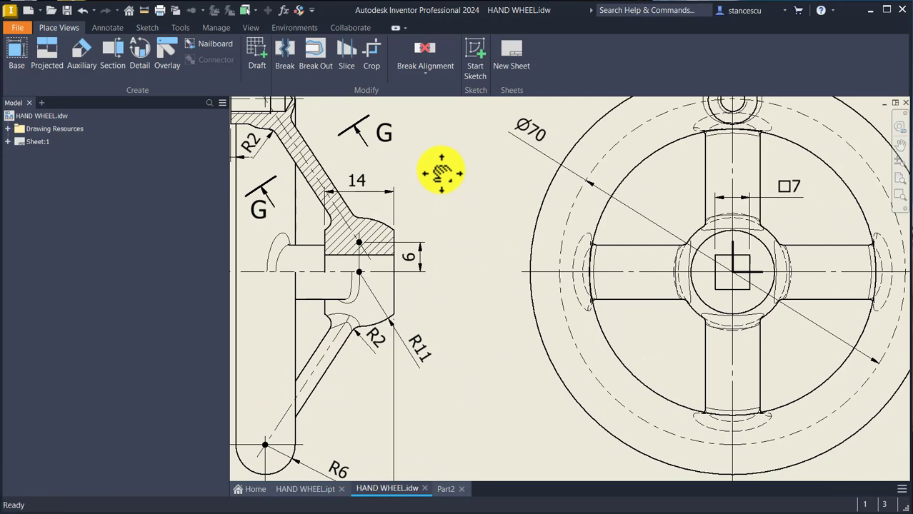
{"action": "key", "text": "Home"}
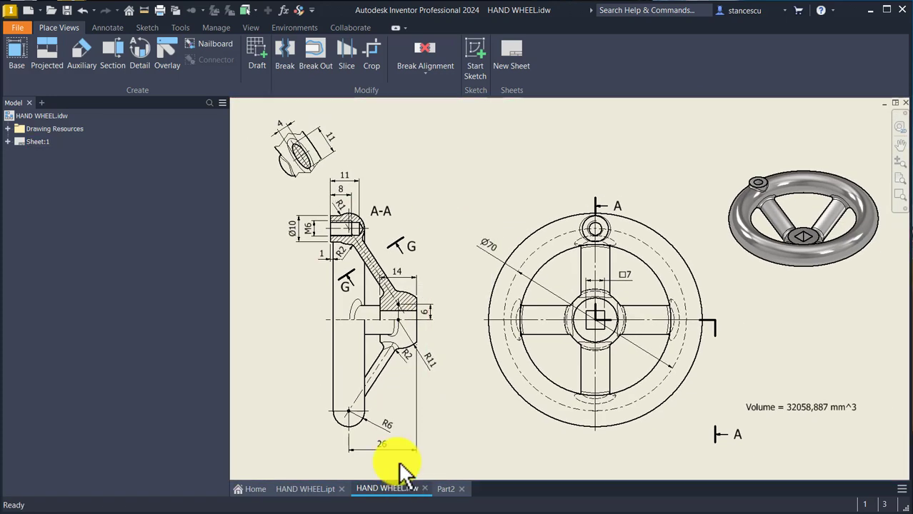
Step: Switch back to Part2 and open another XY plane sketch with the rim and hub sliced at the plane
{"action": "left_click", "coordinate": [449, 490]}
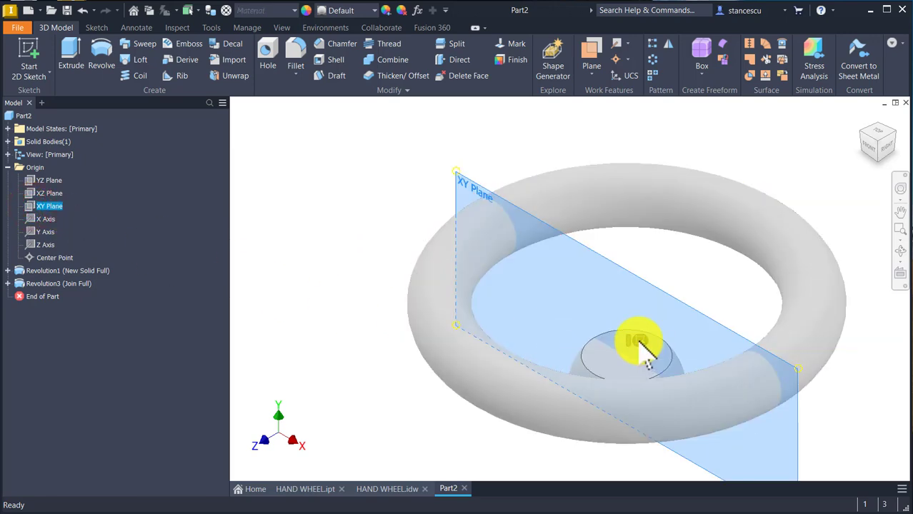
{"action": "left_click", "coordinate": [638, 341]}
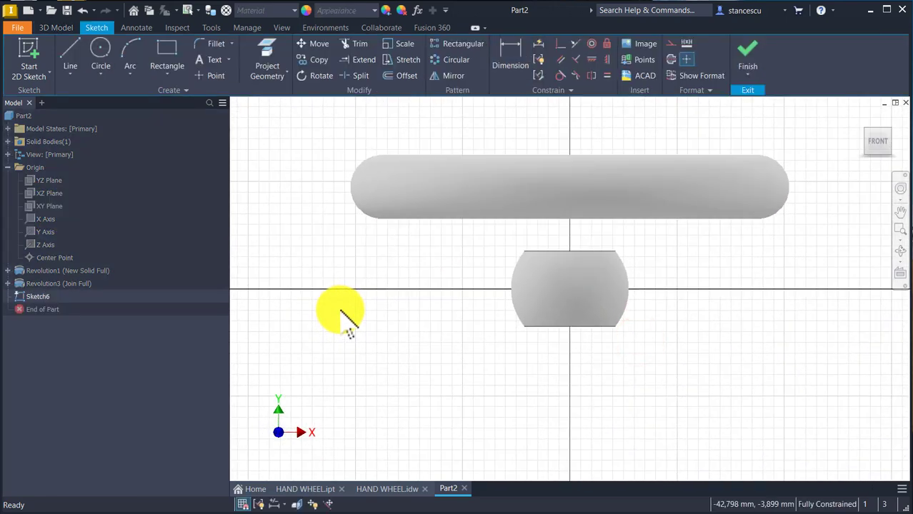
{"action": "key", "text": "F7"}
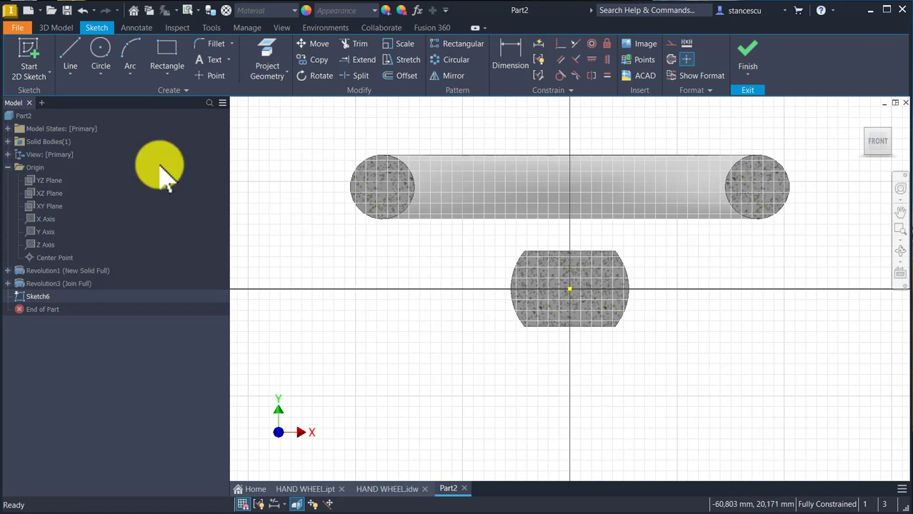
Step: Sketch a slanted line from inside the rim section on the positive X side down to a point just outside the hub
{"action": "left_click", "coordinate": [74, 57]}
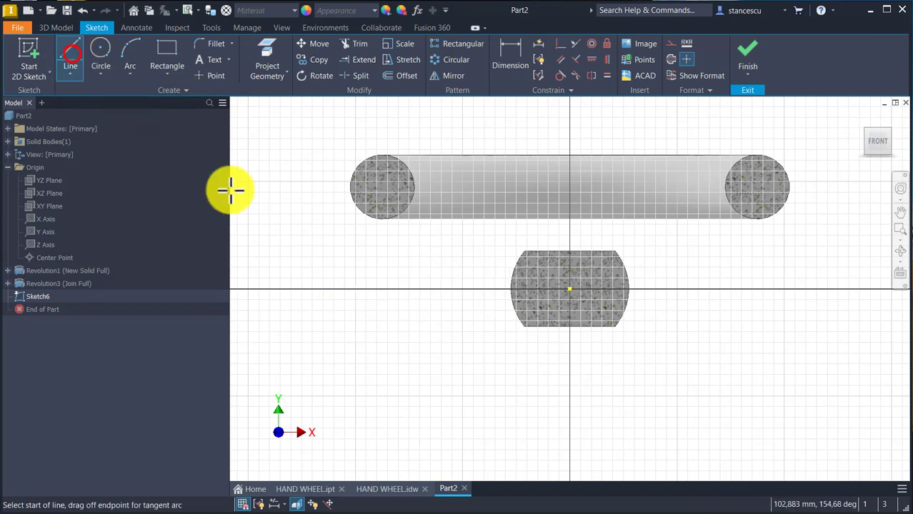
{"action": "left_click", "coordinate": [754, 192]}
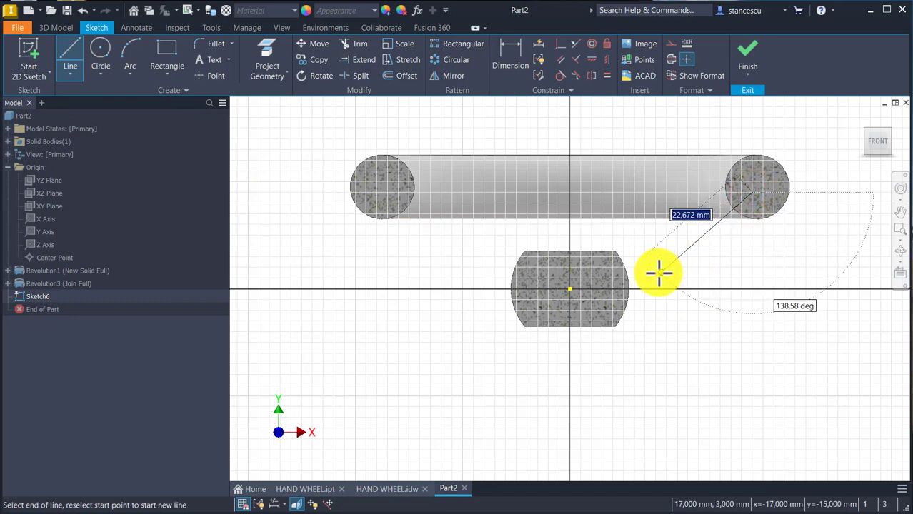
{"action": "left_click", "coordinate": [644, 306]}
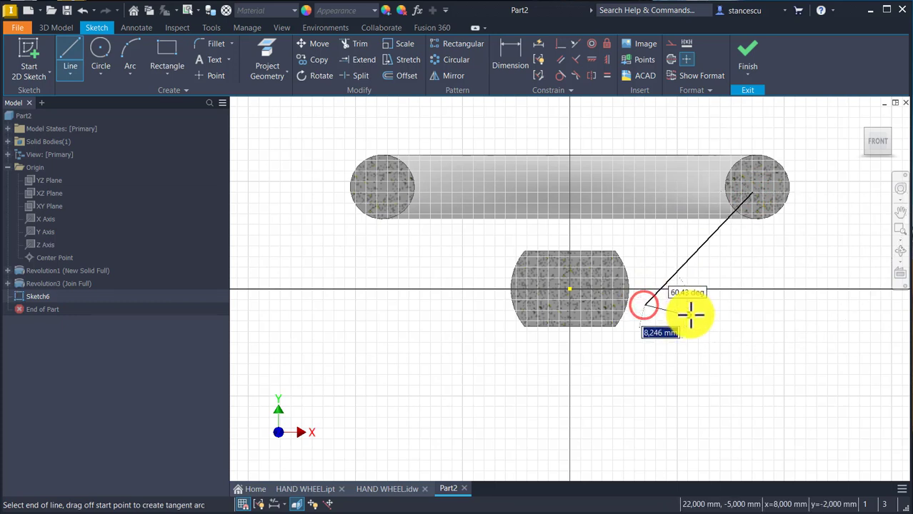
{"action": "key", "text": "Escape"}
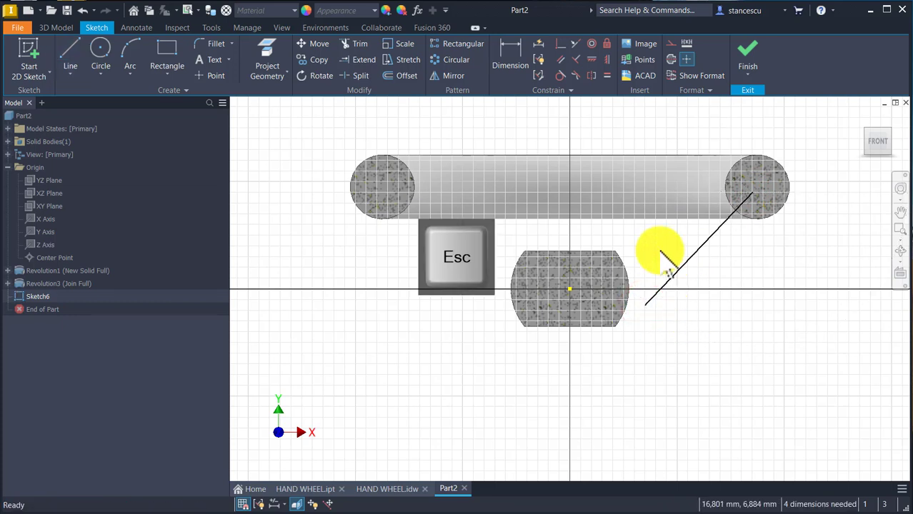
Step: Align the slanted line's lower endpoint horizontally with the sketch origin
{"action": "left_click", "coordinate": [561, 44]}
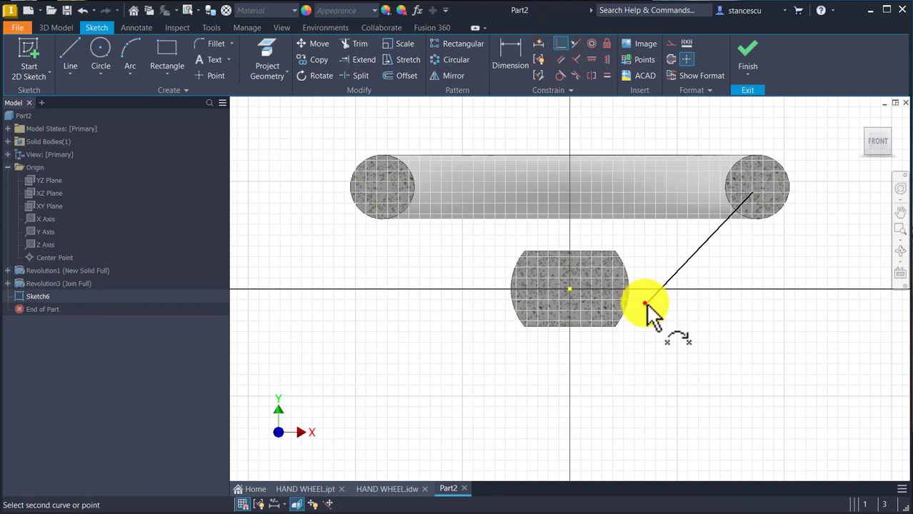
{"action": "left_click", "coordinate": [645, 305]}
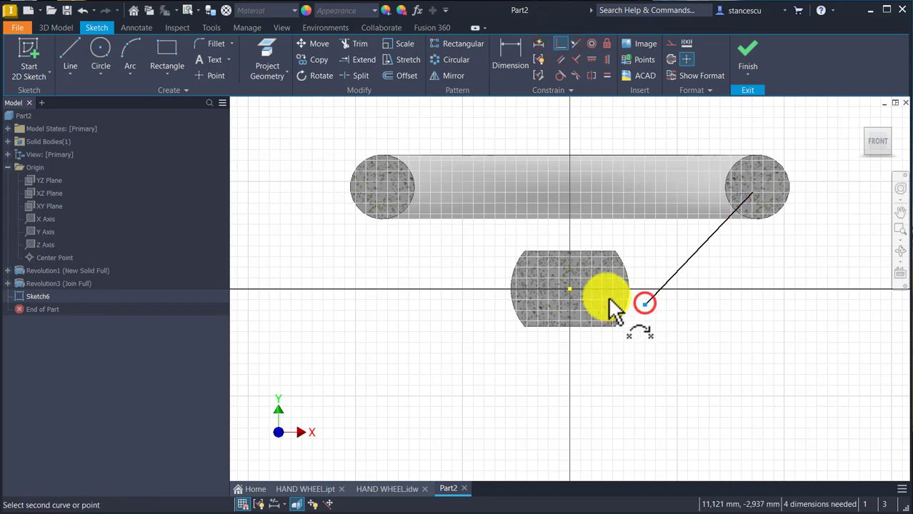
{"action": "left_click", "coordinate": [591, 61]}
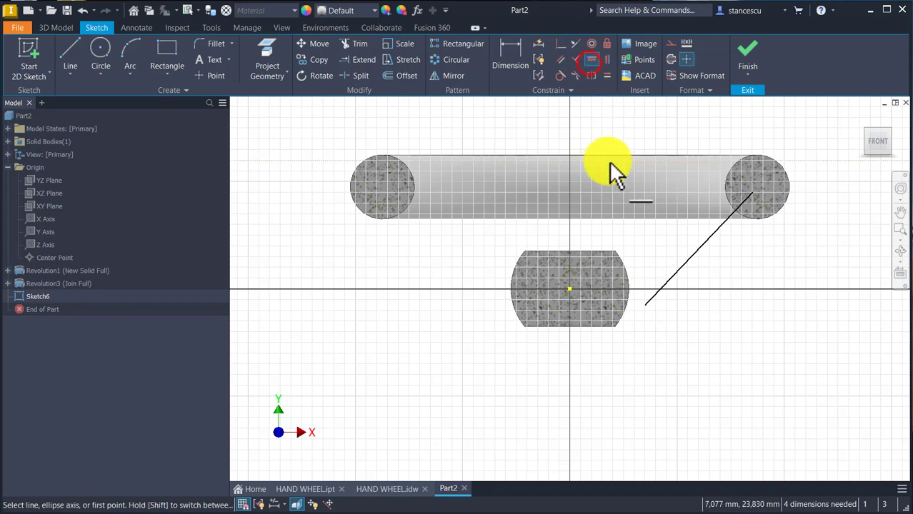
{"action": "left_click", "coordinate": [644, 306]}
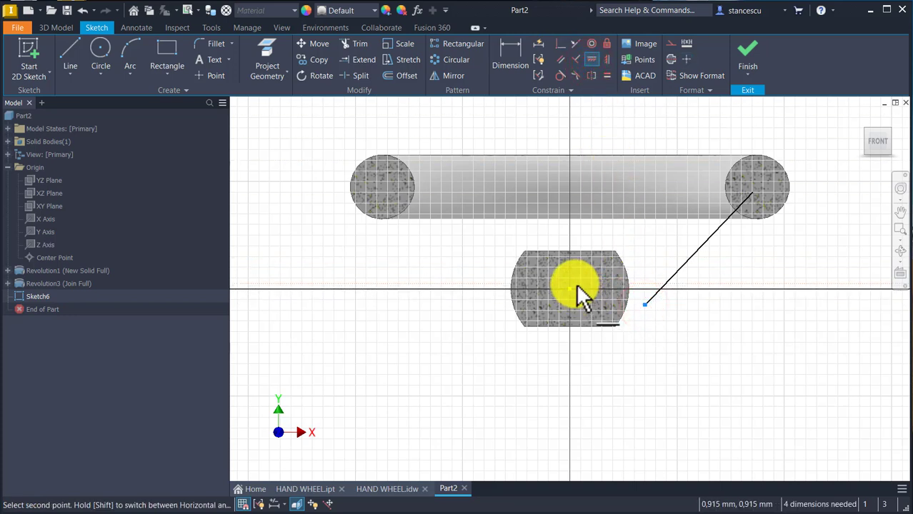
{"action": "left_click", "coordinate": [571, 288]}
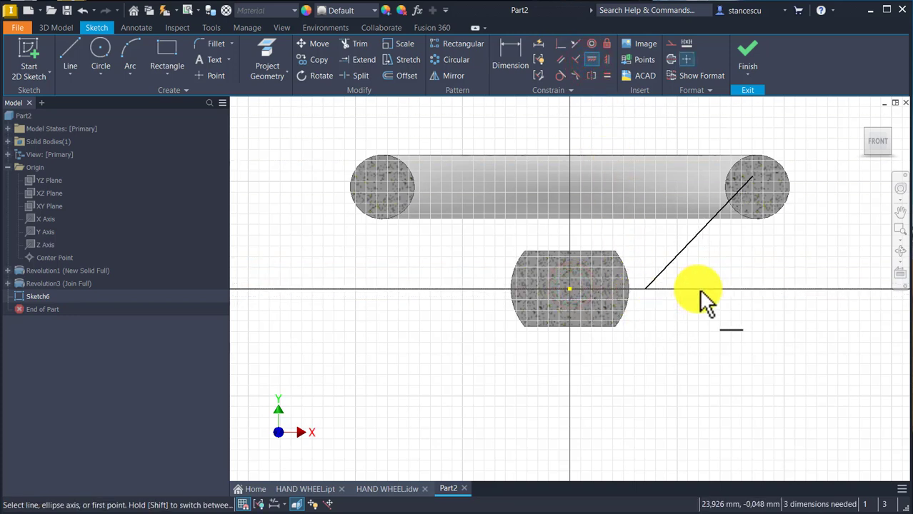
Step: Project the rim's circular section edge on the positive X side and make the line's upper endpoint coincident with its centre
{"action": "left_click", "coordinate": [262, 50]}
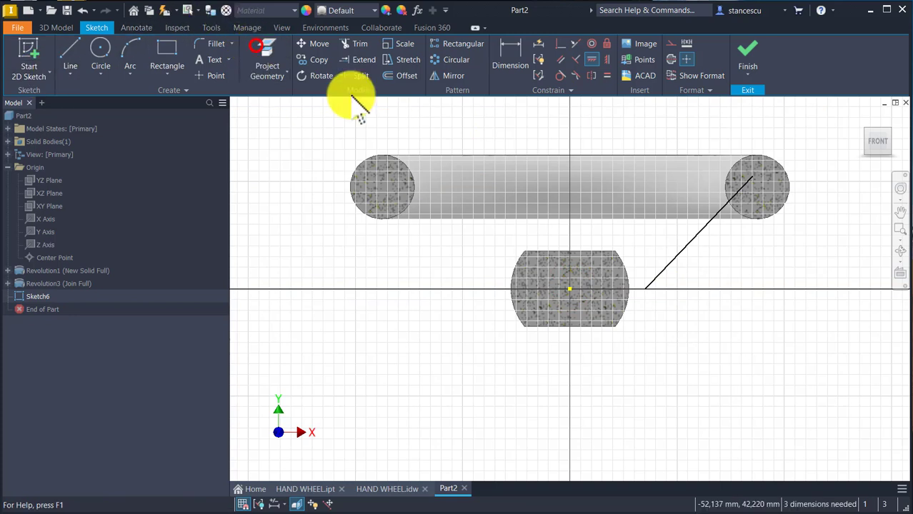
{"action": "left_click", "coordinate": [789, 184]}
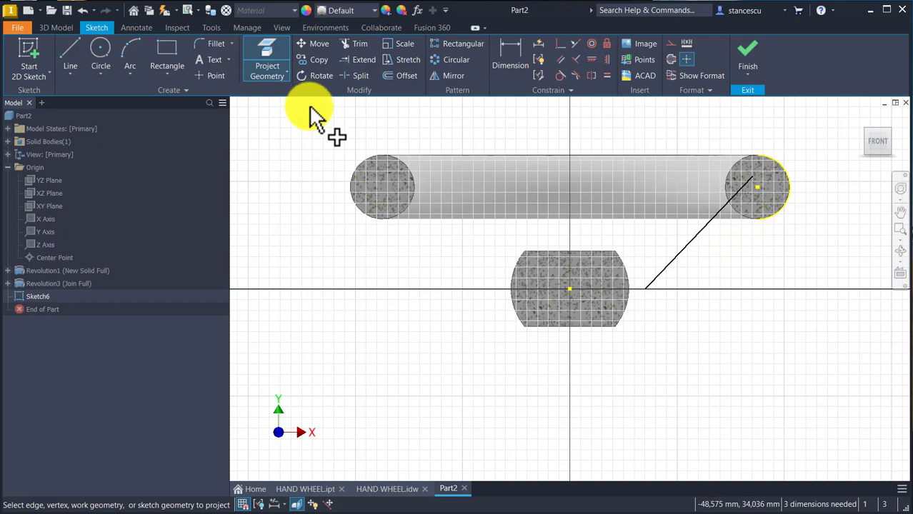
{"action": "left_click", "coordinate": [557, 44]}
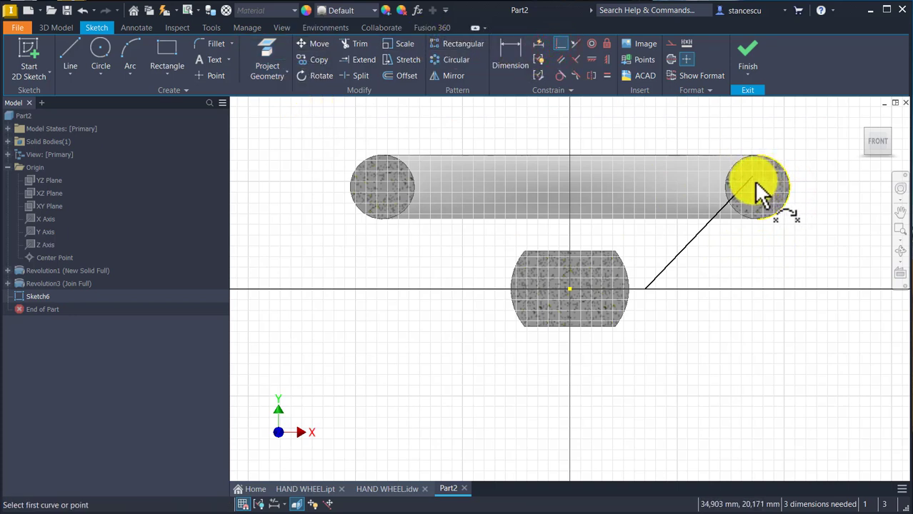
{"action": "left_click", "coordinate": [758, 182]}
{"action": "left_click", "coordinate": [759, 184]}
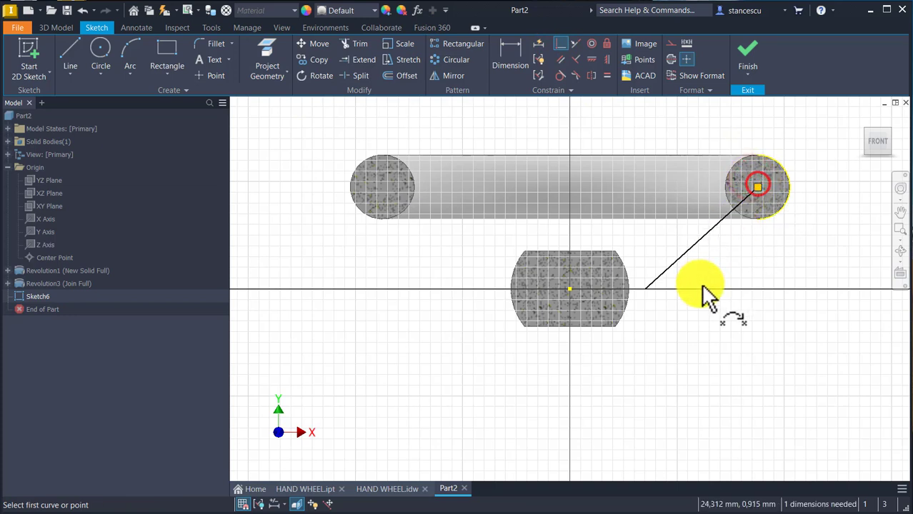
Step: Dimension the line's lower endpoint 6 mm horizontally from the origin and finish the sketch
{"action": "left_click", "coordinate": [503, 50]}
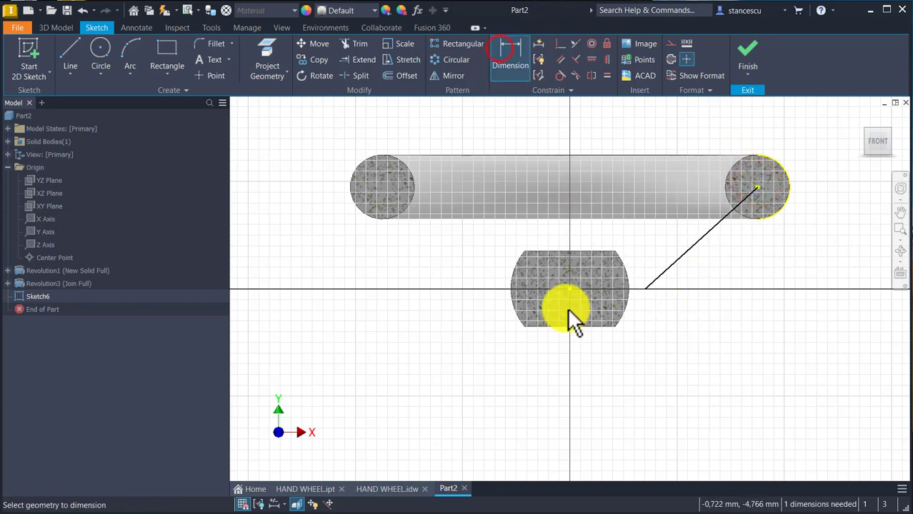
{"action": "left_click", "coordinate": [566, 288]}
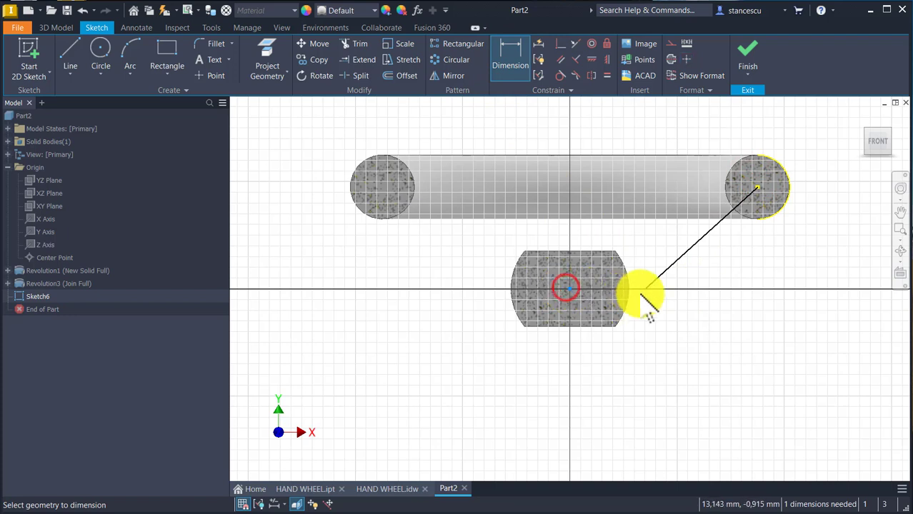
{"action": "left_click", "coordinate": [644, 289]}
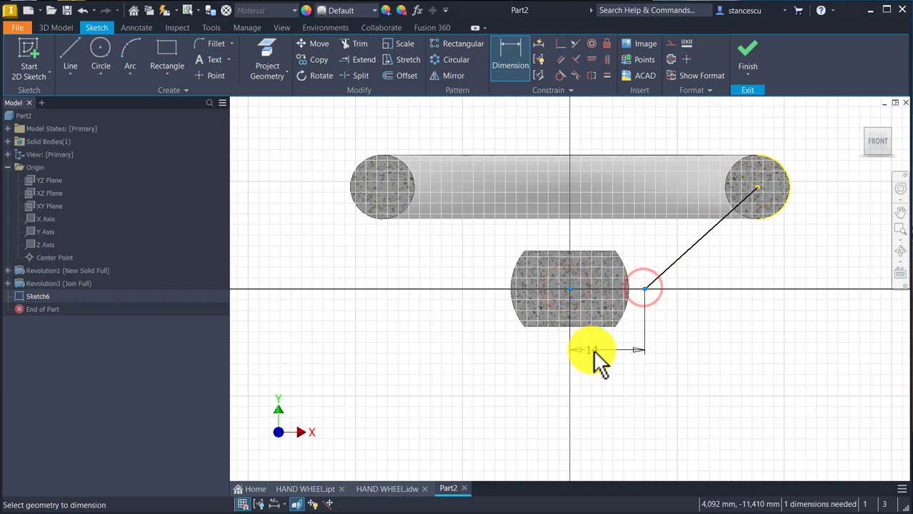
{"action": "left_click", "coordinate": [592, 350]}
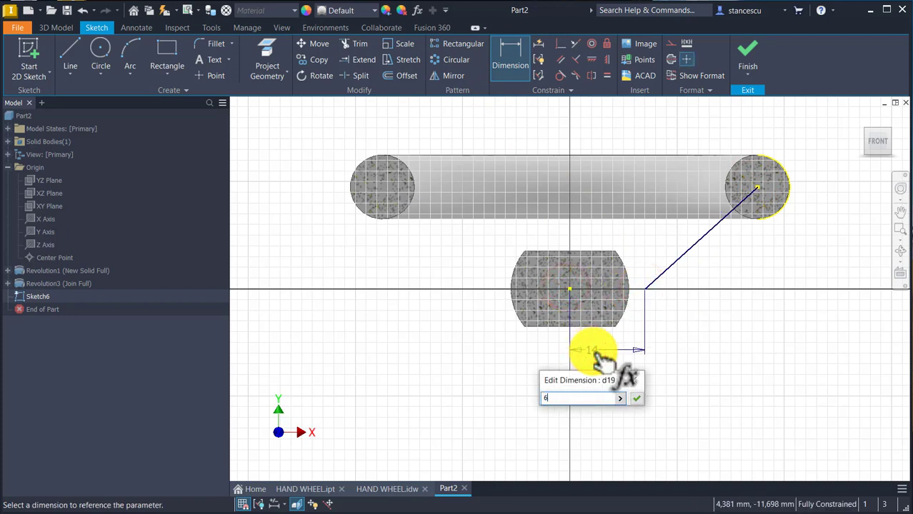
{"action": "type", "text": "6"}
{"action": "key", "text": "Return"}
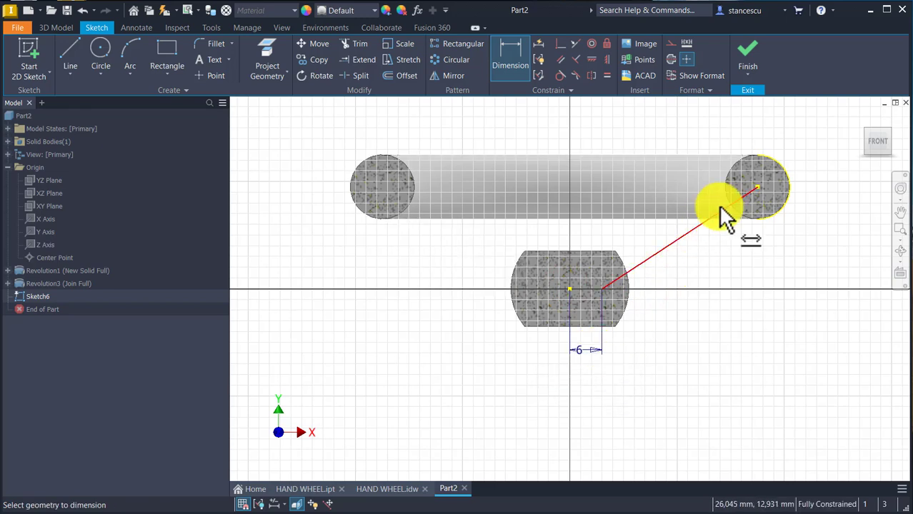
{"action": "left_click", "coordinate": [743, 58]}
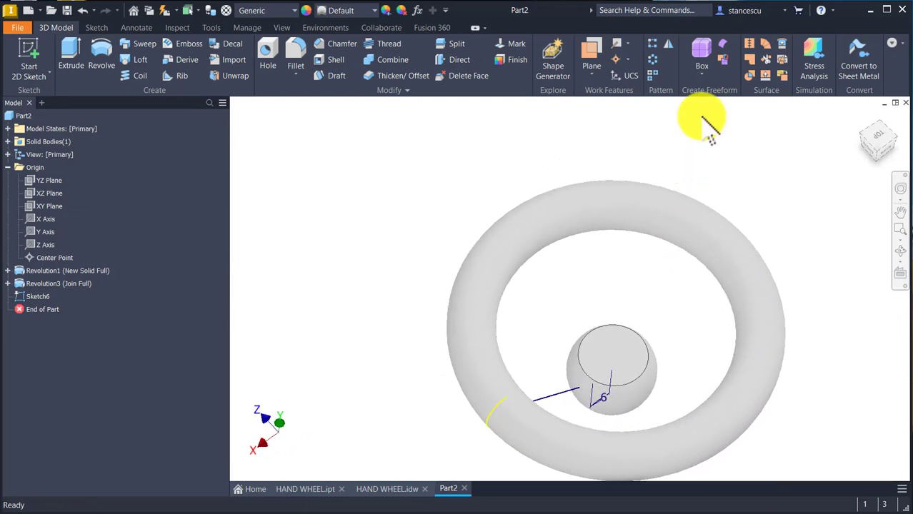
Step: Create a work plane normal to the sketched spoke line through its endpoint at the rim section's centre
{"action": "left_click", "coordinate": [592, 49]}
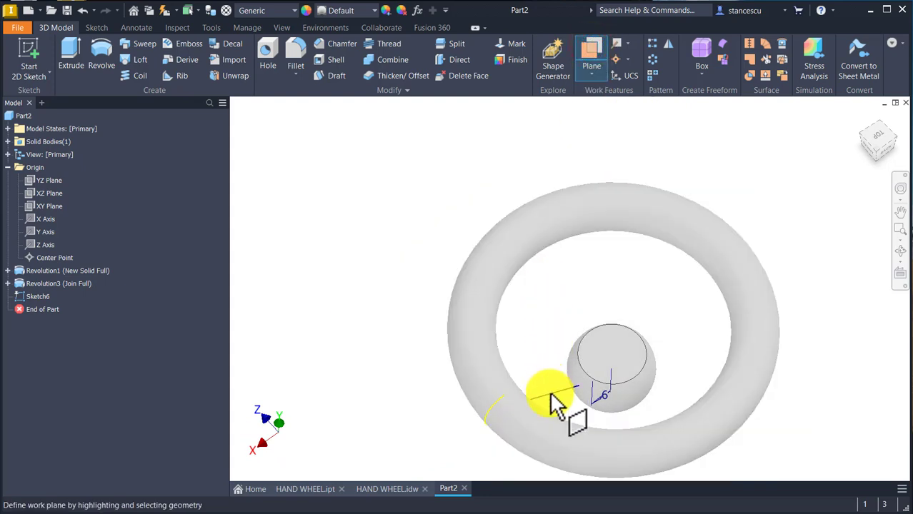
{"action": "left_click", "coordinate": [552, 395]}
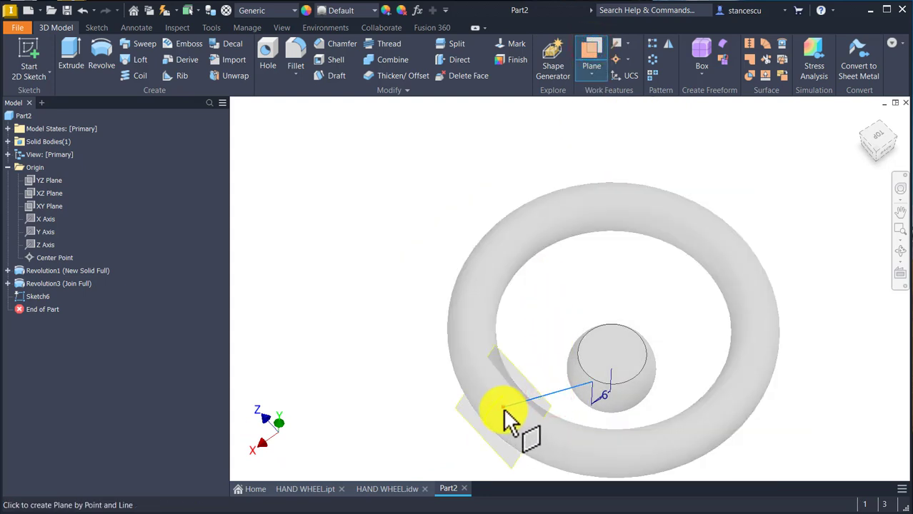
{"action": "left_click", "coordinate": [504, 411]}
Step: Open a new sketch on the work plane normal to the spoke line, with the solid sliced at that plane
{"action": "middle_click_drag", "start_coordinate": [601, 326], "coordinate": [715, 290], "text": "shift"}
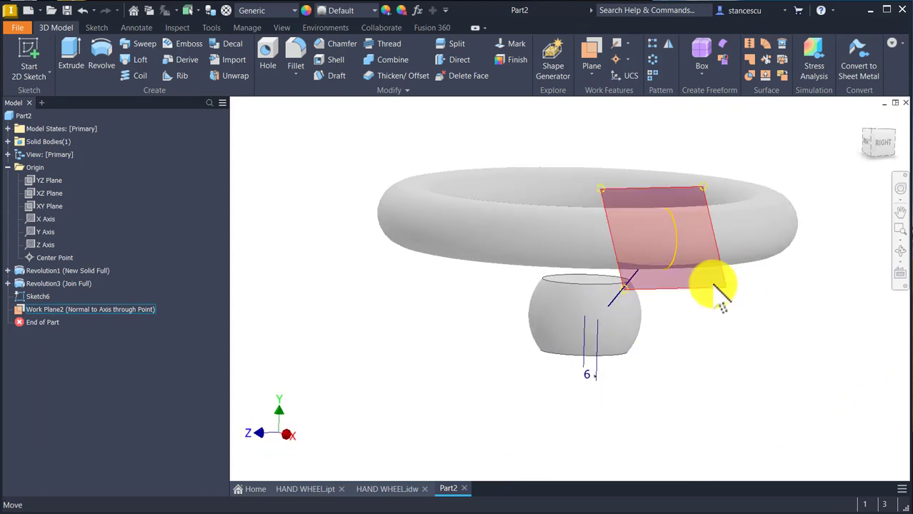
{"action": "left_click", "coordinate": [723, 279]}
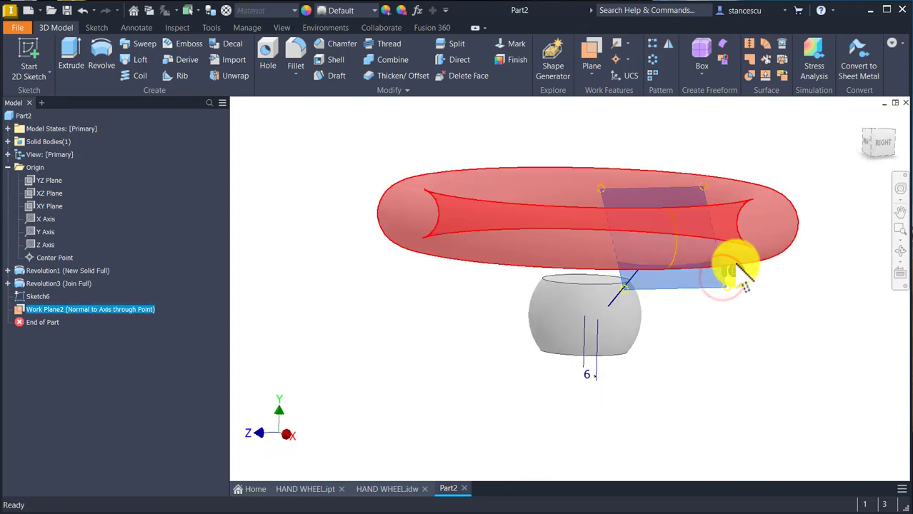
{"action": "left_click", "coordinate": [735, 265]}
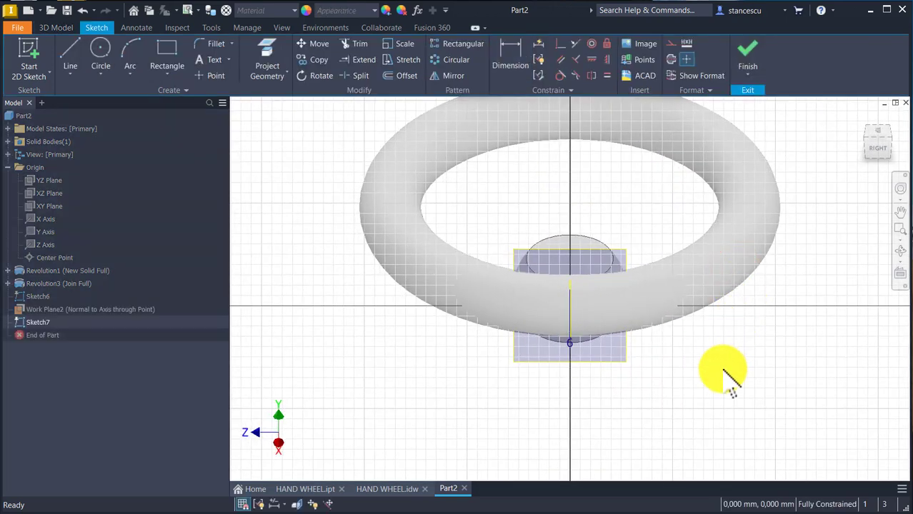
{"action": "key", "text": "F7"}
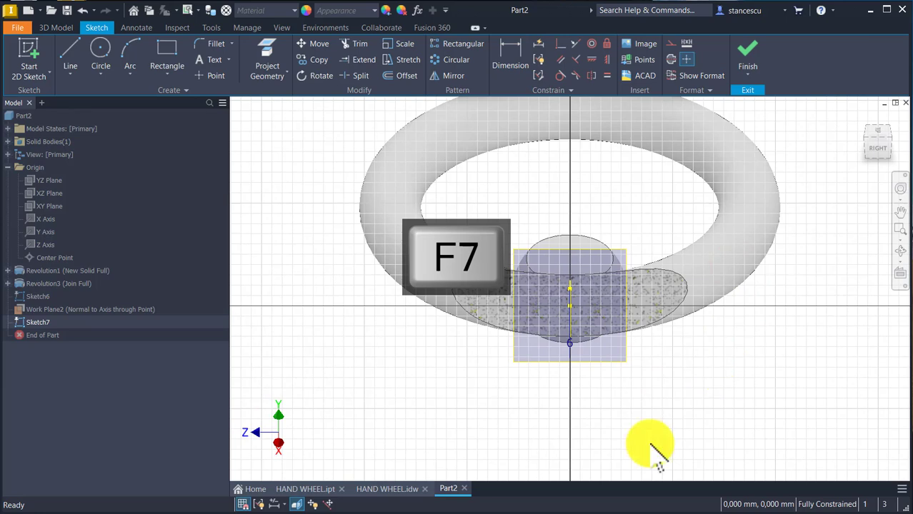
{"action": "scroll", "coordinate": [524, 315], "scroll_direction": "up", "scroll_amount": 3}
{"action": "mouse_move", "coordinate": [604, 320]}
{"action": "middle_mouse_down", "text": "shift"}
{"action": "mouse_move", "coordinate": [620, 306]}
{"action": "mouse_move", "coordinate": [669, 397]}
{"action": "mouse_move", "coordinate": [691, 398]}
{"action": "mouse_move", "coordinate": [656, 418]}
{"action": "middle_mouse_up", "text": "shift"}
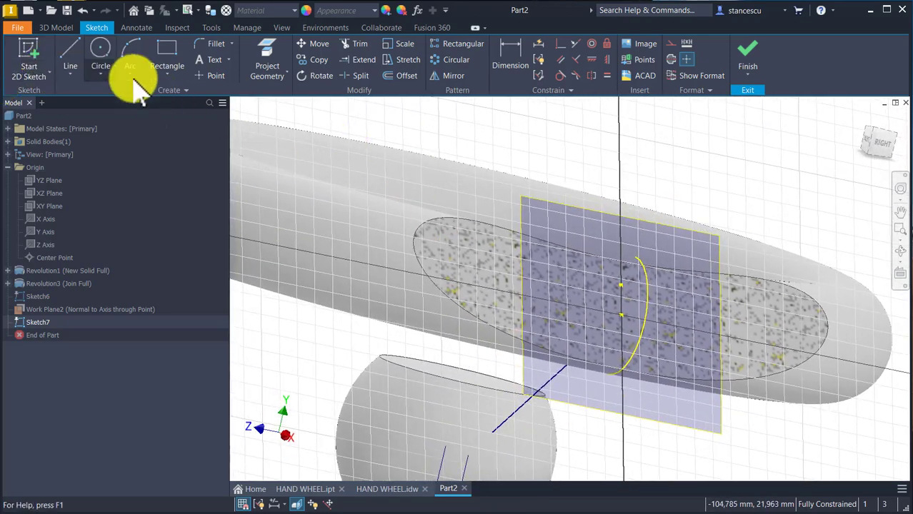
{"action": "left_click", "coordinate": [270, 57]}
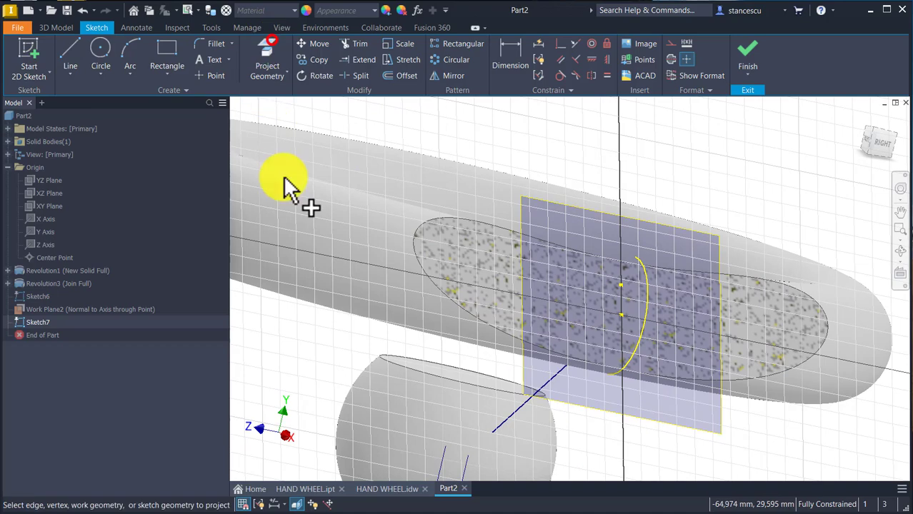
{"action": "mouse_move", "coordinate": [512, 420]}
{"action": "middle_mouse_down", "text": "shift"}
{"action": "mouse_move", "coordinate": [630, 351]}
{"action": "mouse_move", "coordinate": [640, 355]}
{"action": "mouse_move", "coordinate": [628, 320]}
{"action": "mouse_move", "coordinate": [636, 322]}
{"action": "mouse_move", "coordinate": [628, 260]}
{"action": "mouse_move", "coordinate": [606, 208]}
{"action": "mouse_move", "coordinate": [638, 160]}
{"action": "middle_mouse_up", "text": "shift"}
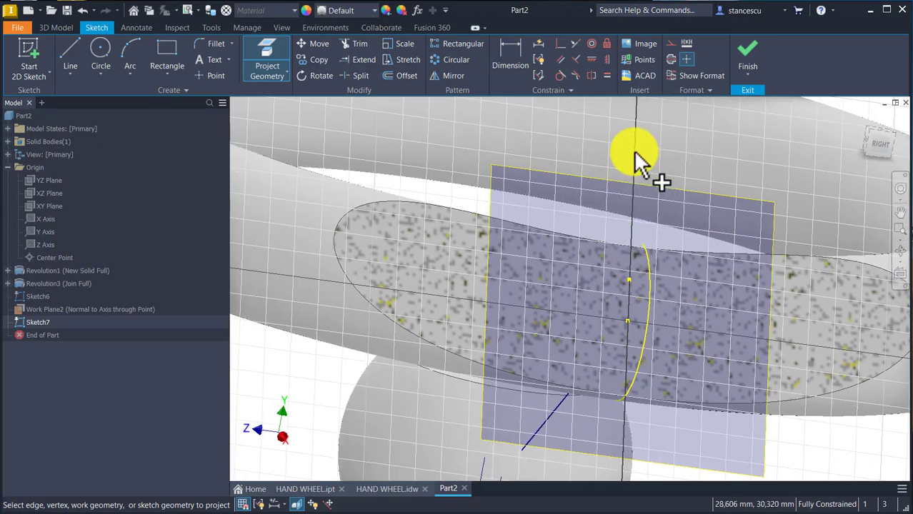
Step: Sketch a free ellipse below the rim, beside the work plane, with a semi-major axis about 12 mm long
{"action": "left_click", "coordinate": [100, 70]}
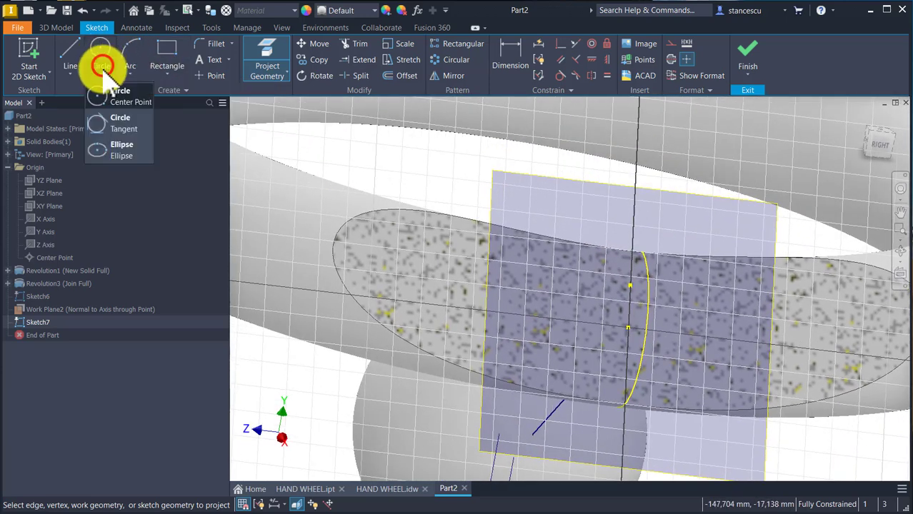
{"action": "left_click", "coordinate": [125, 148]}
{"action": "scroll", "coordinate": [485, 361], "scroll_direction": "down", "scroll_amount": 5}
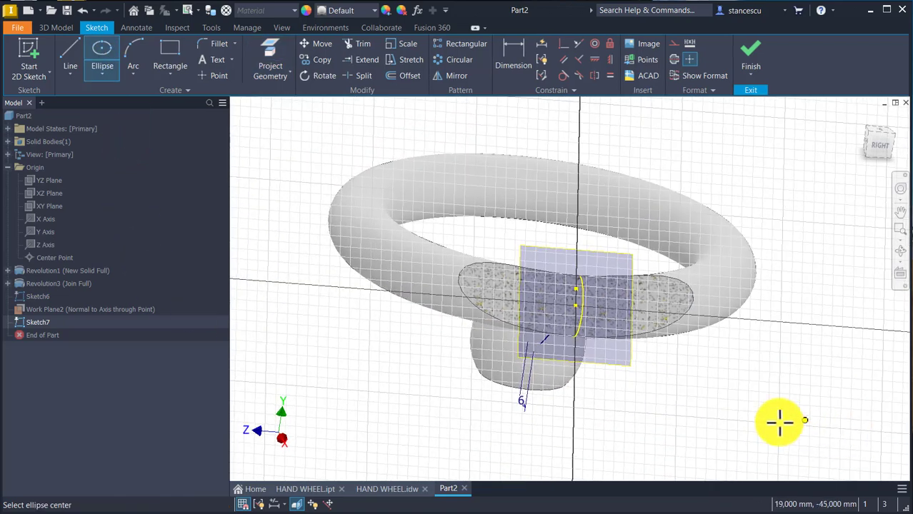
{"action": "left_click", "coordinate": [690, 394]}
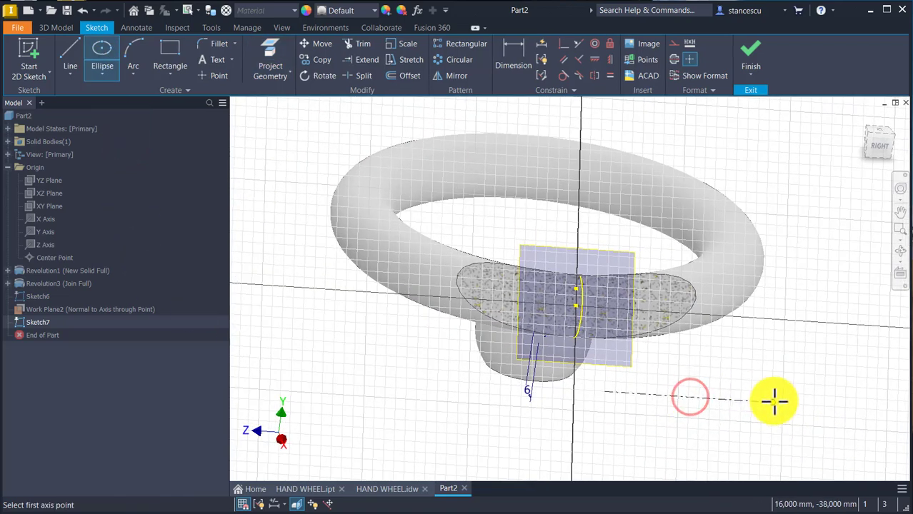
{"action": "left_click", "coordinate": [752, 401]}
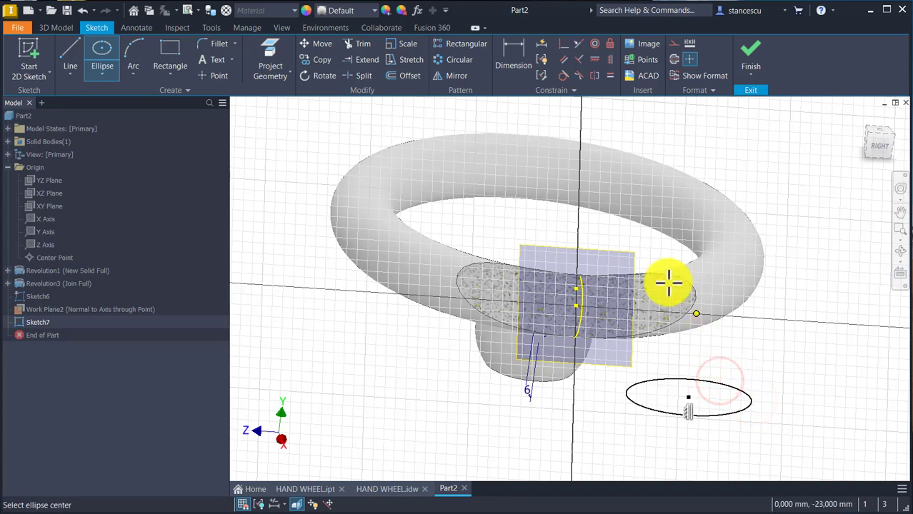
Step: Dimension the ellipse's semi-major axis as 11/2 mm and its semi-minor axis as 4/2 mm
{"action": "left_click", "coordinate": [514, 51]}
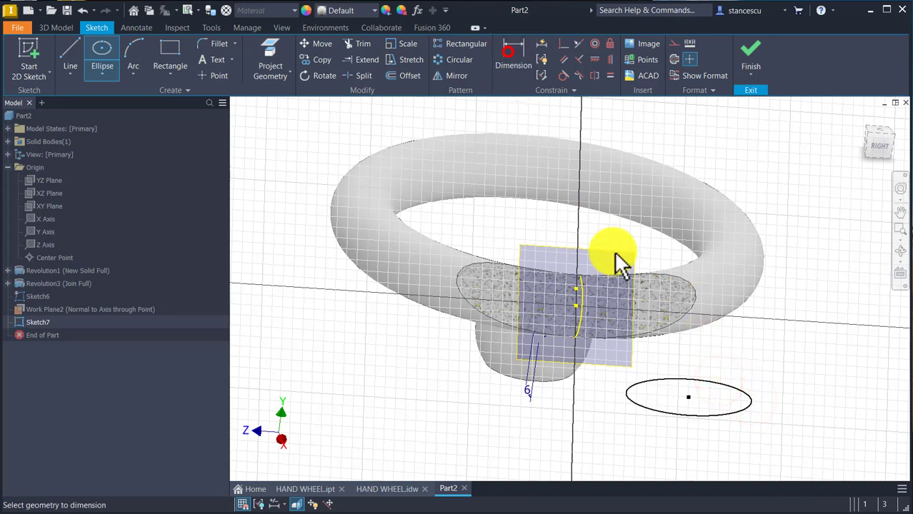
{"action": "left_click", "coordinate": [728, 387]}
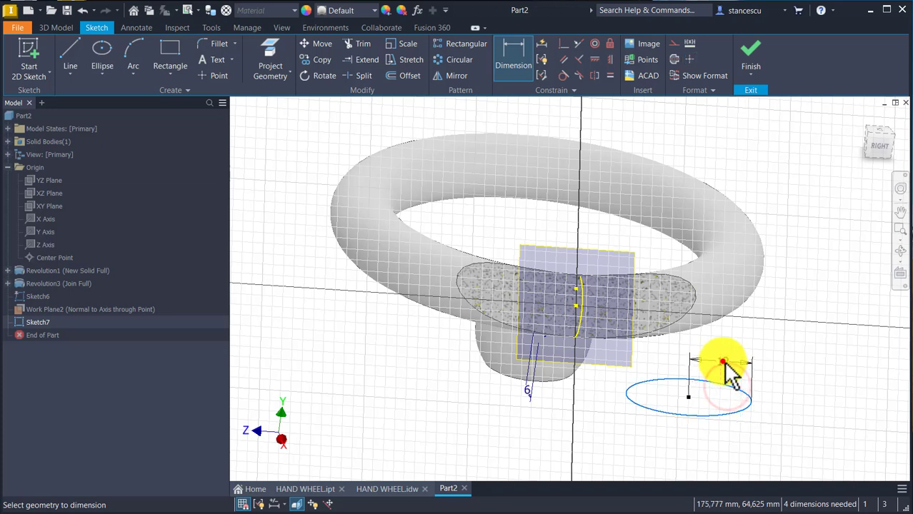
{"action": "left_click", "coordinate": [725, 362]}
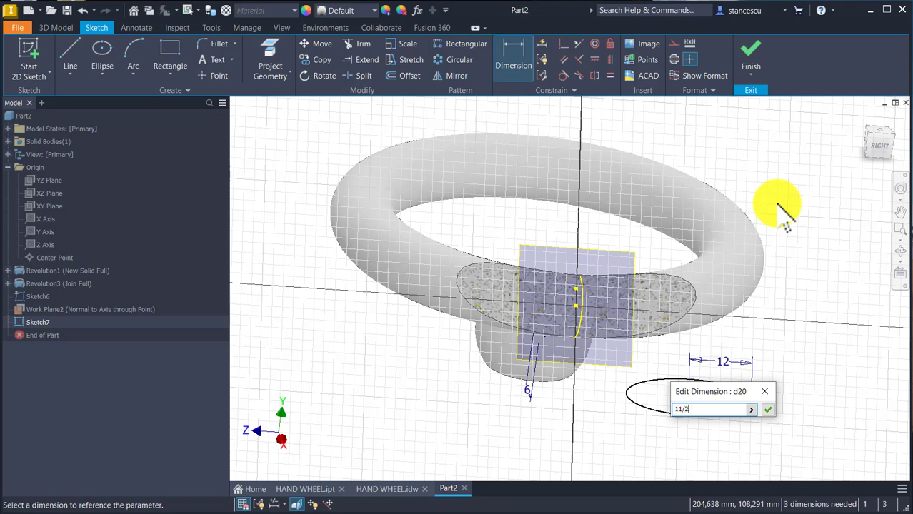
{"action": "key", "text": "Return"}
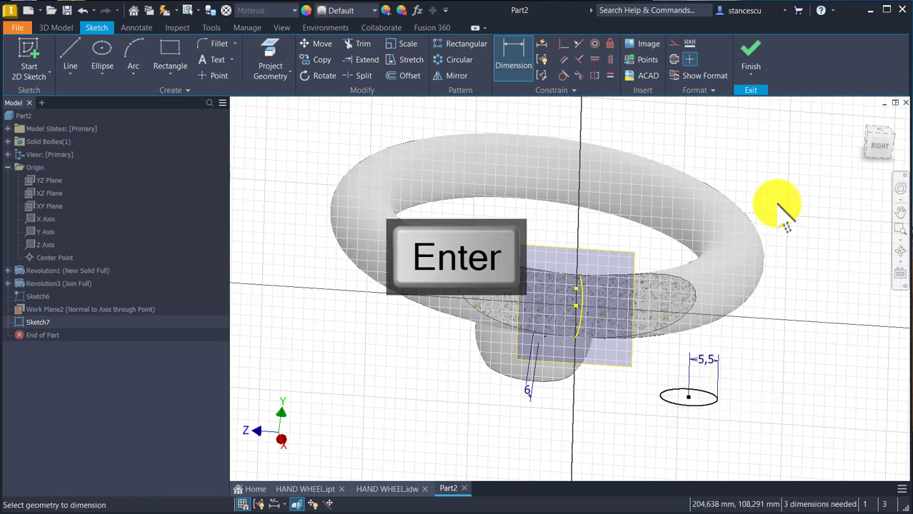
{"action": "left_click", "coordinate": [713, 395]}
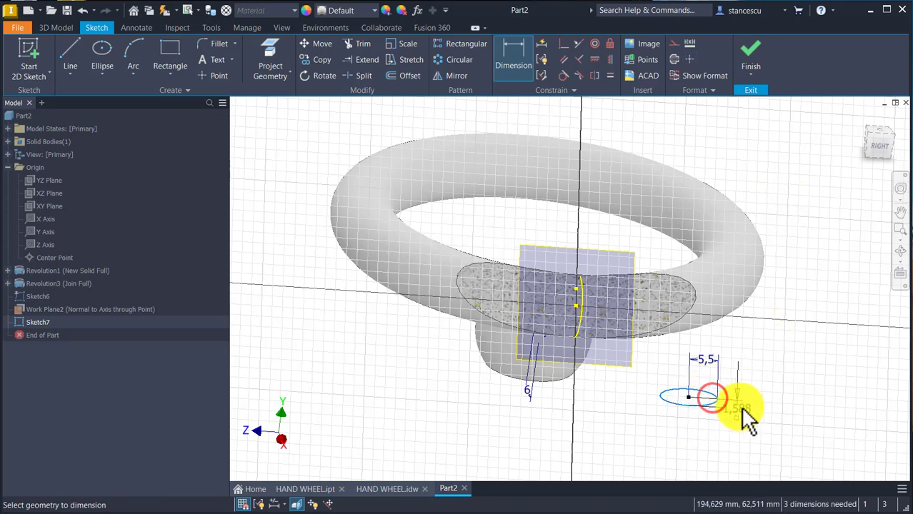
{"action": "left_click", "coordinate": [741, 407]}
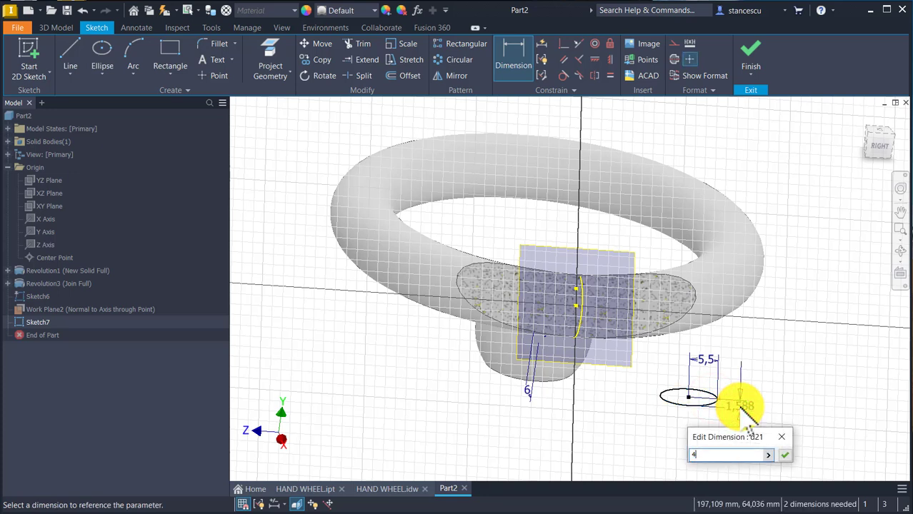
{"action": "type", "text": "4/2"}
{"action": "key", "text": "Return"}
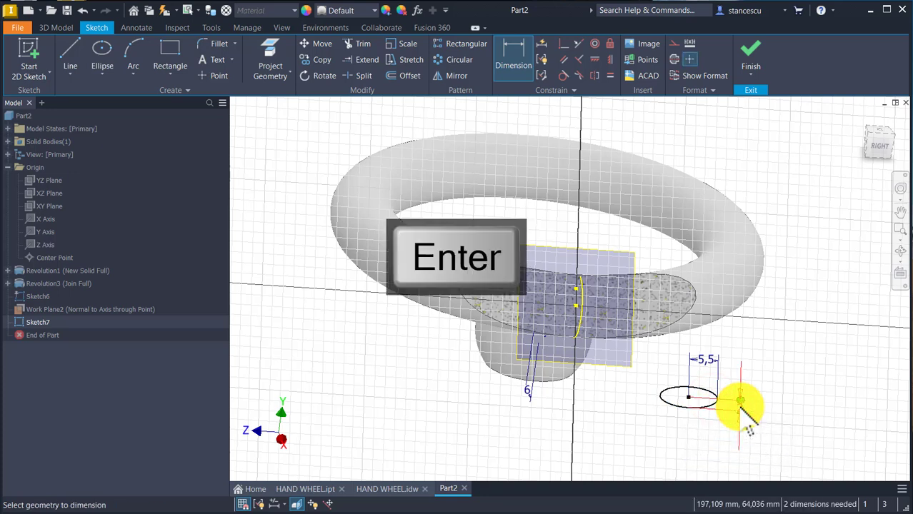
{"action": "left_click", "coordinate": [674, 47]}
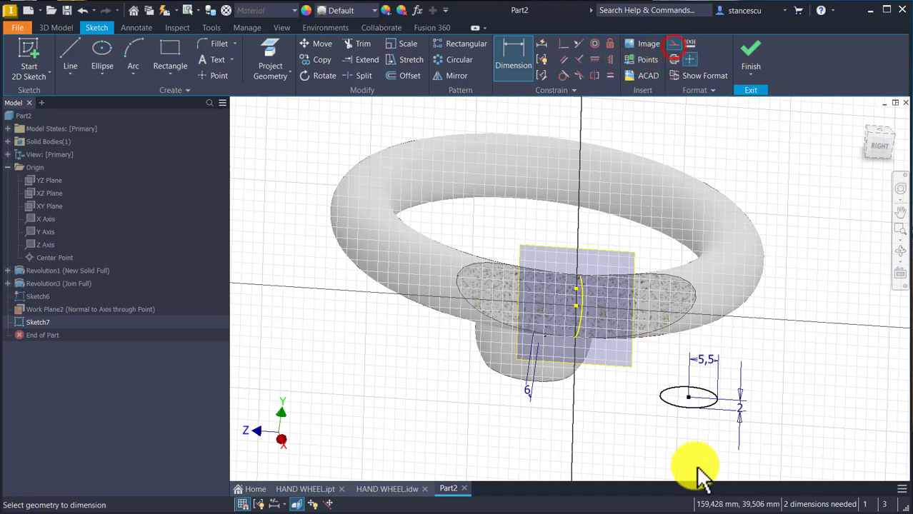
{"action": "left_click", "coordinate": [689, 398]}
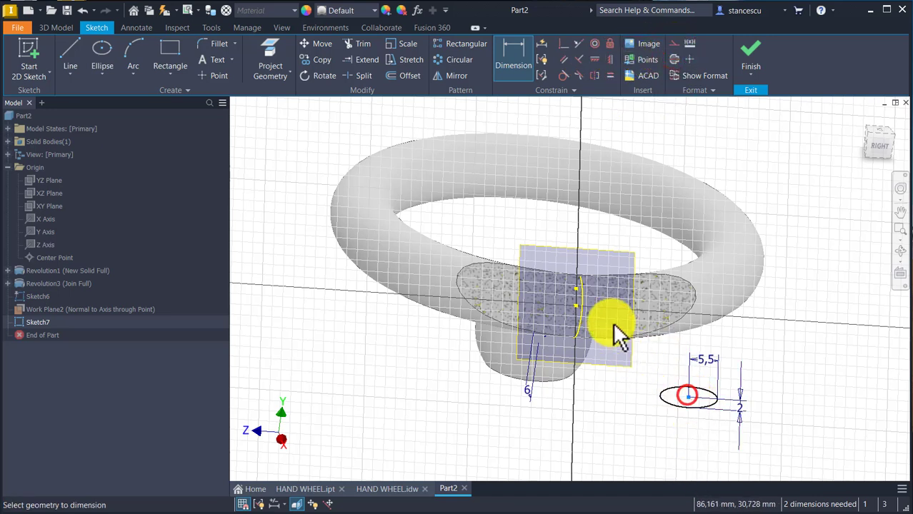
{"action": "left_click", "coordinate": [577, 311]}
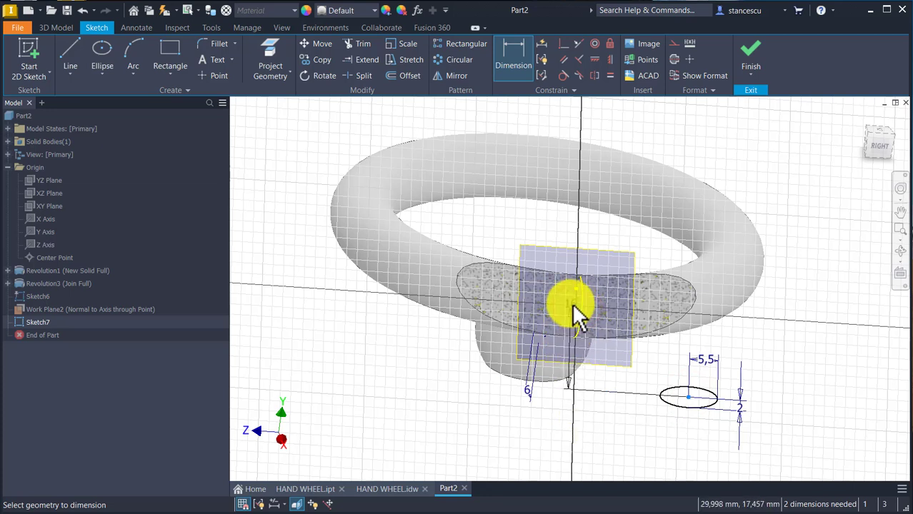
{"action": "key", "text": "Escape"}
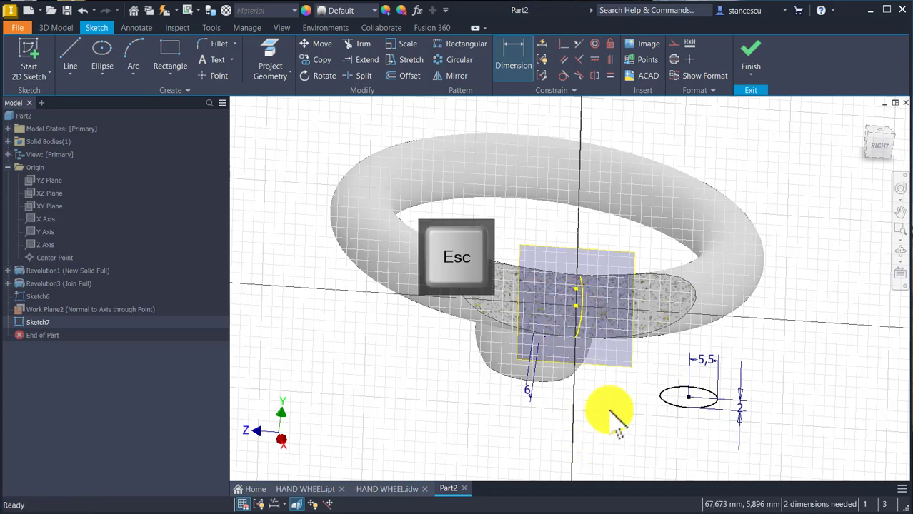
Step: Constrain the ellipse's centre coincident with the spoke line's endpoint on the work plane and finish the sketch
{"action": "left_click", "coordinate": [564, 43]}
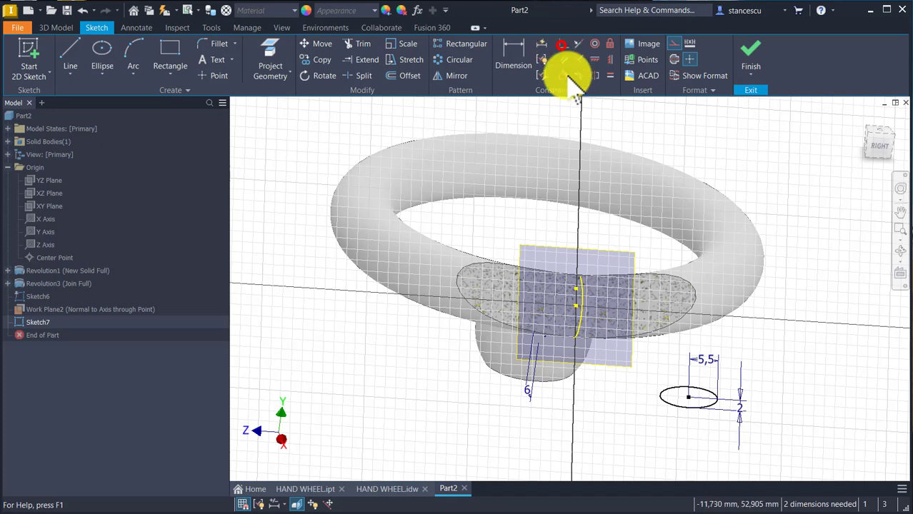
{"action": "left_click", "coordinate": [689, 400]}
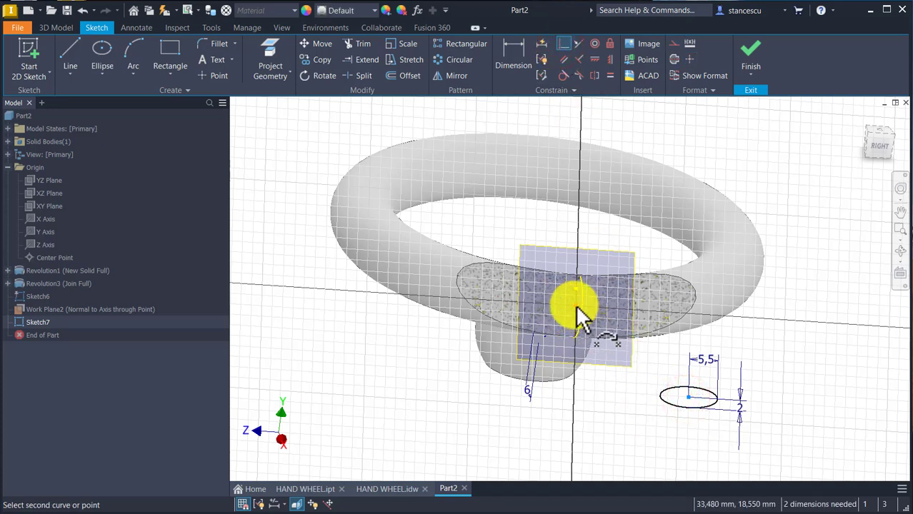
{"action": "left_click", "coordinate": [576, 307]}
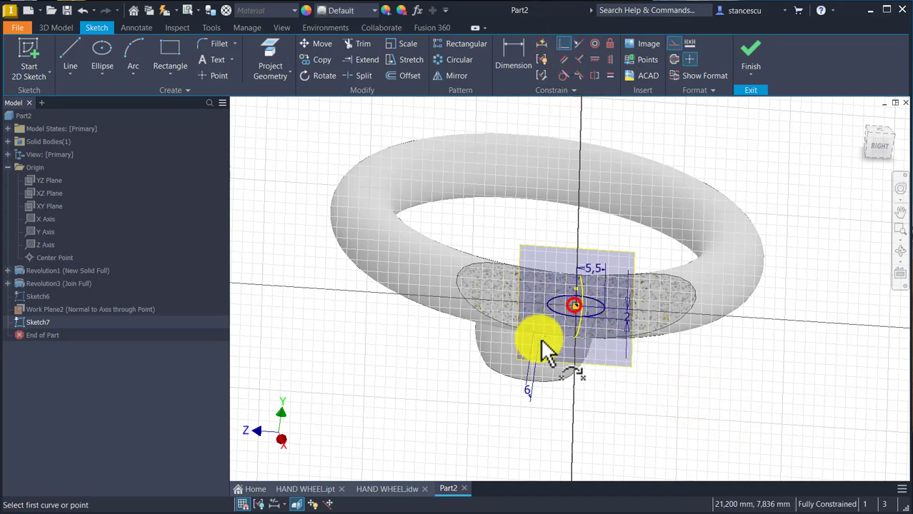
{"action": "left_click", "coordinate": [750, 56]}
Step: Extrude the elliptical profile towards the hub with the To Next extent, joining it to the solid as a spoke
{"action": "mouse_move", "coordinate": [781, 198]}
{"action": "middle_mouse_down", "text": "shift"}
{"action": "mouse_move", "coordinate": [755, 249]}
{"action": "mouse_move", "coordinate": [561, 306]}
{"action": "mouse_move", "coordinate": [350, 244]}
{"action": "mouse_move", "coordinate": [286, 150]}
{"action": "middle_mouse_up", "text": "shift"}
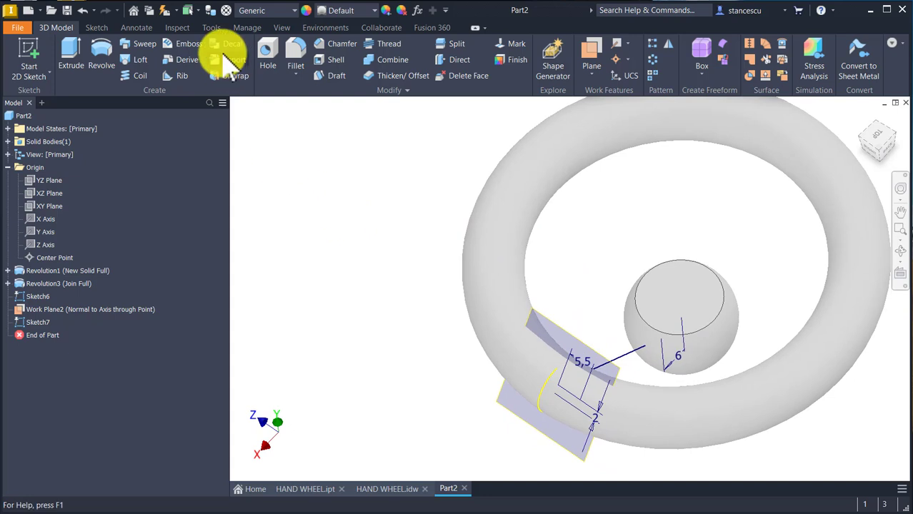
{"action": "left_click", "coordinate": [72, 56]}
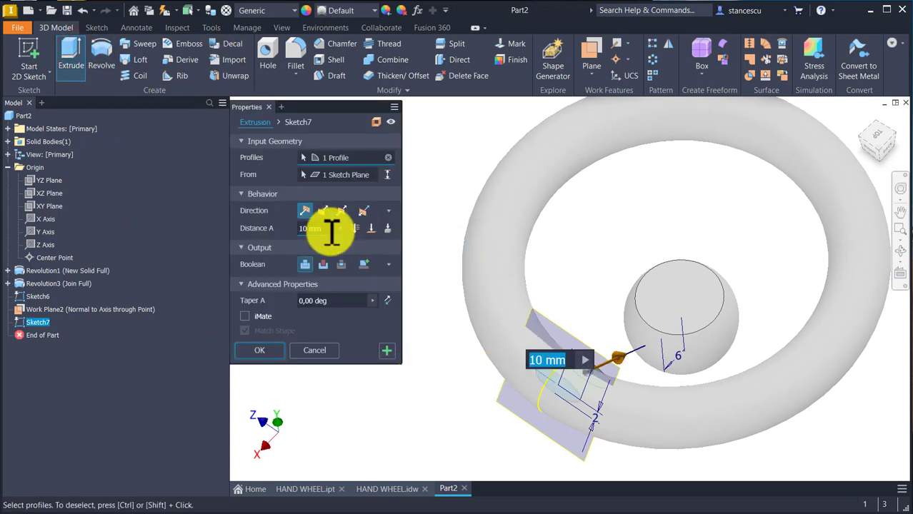
{"action": "left_click", "coordinate": [388, 229]}
{"action": "key", "text": "F6"}
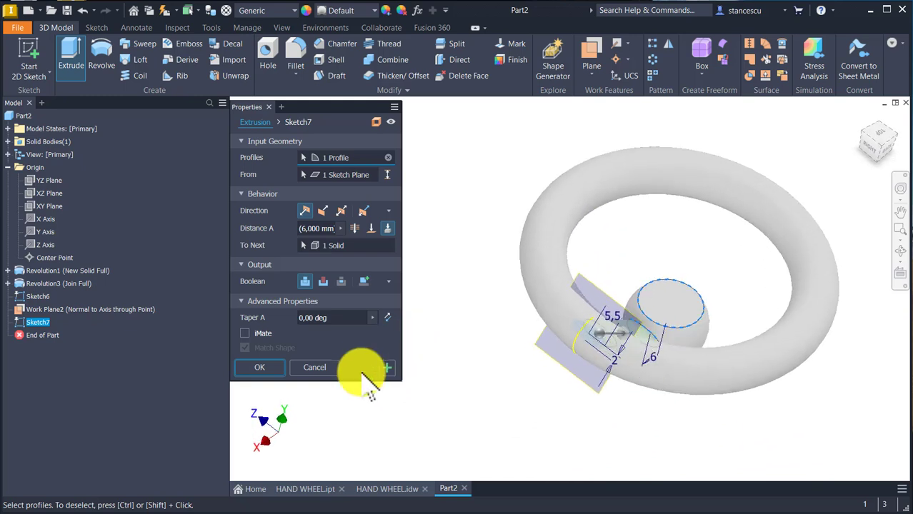
{"action": "left_click", "coordinate": [263, 365]}
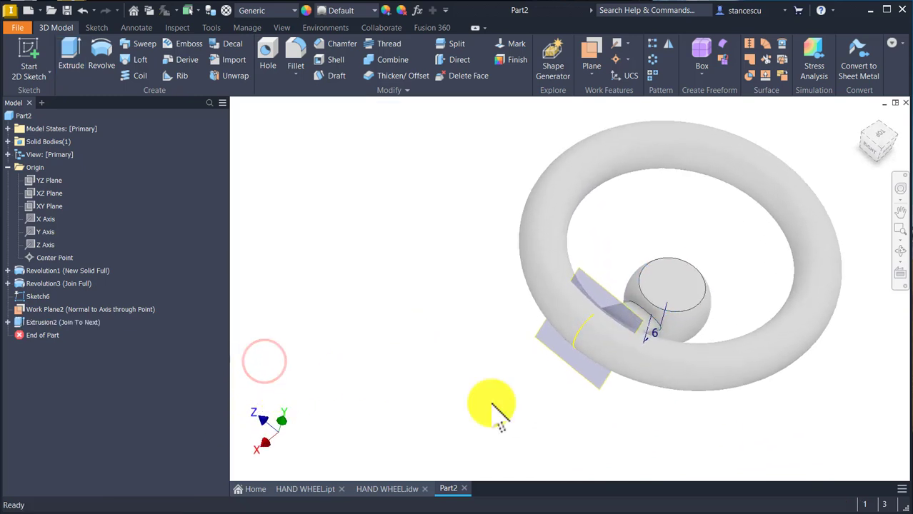
Step: Hide the work plane normal to the spoke line and the spoke's path sketch
{"action": "right_click", "coordinate": [580, 364]}
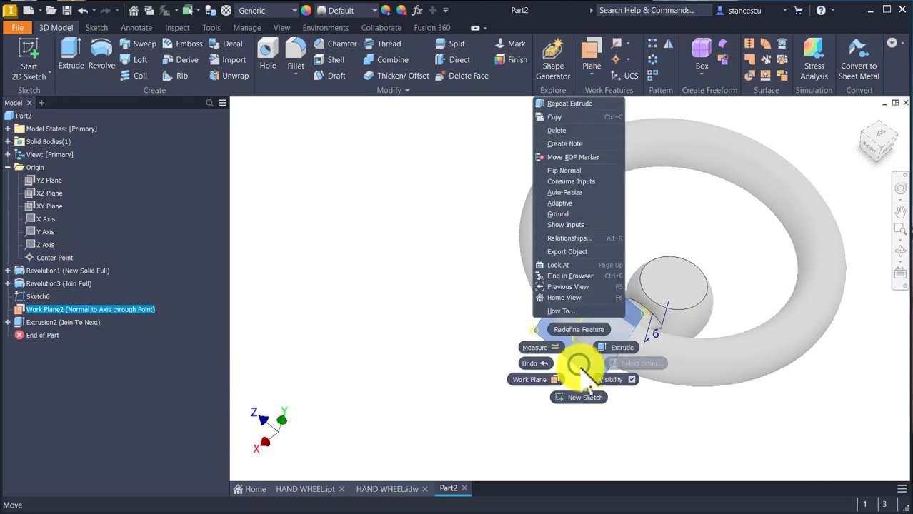
{"action": "left_click", "coordinate": [408, 362]}
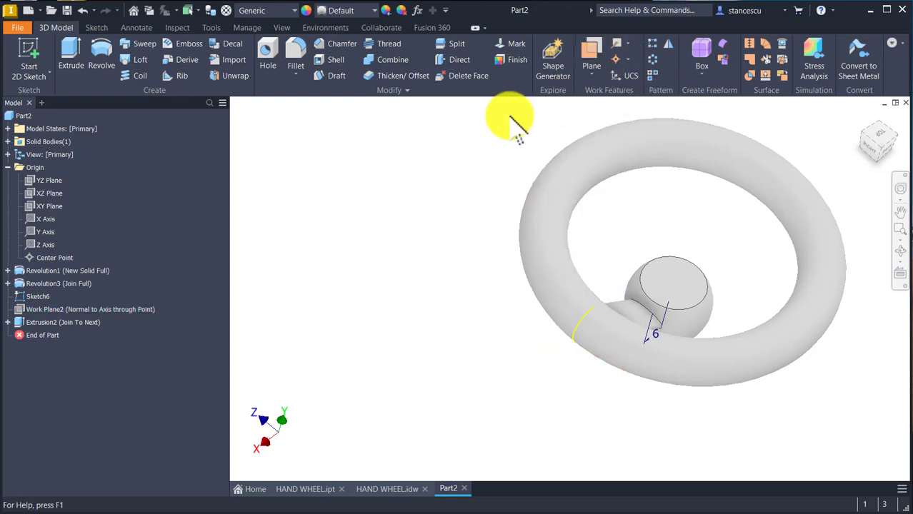
{"action": "left_click", "coordinate": [23, 298]}
{"action": "right_click", "coordinate": [24, 304]}
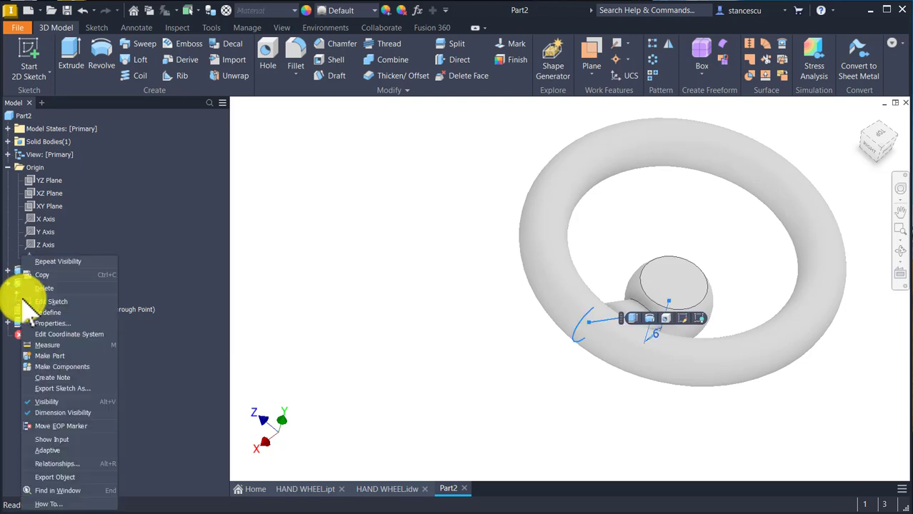
{"action": "left_click", "coordinate": [51, 402]}
{"action": "key", "text": "F6"}
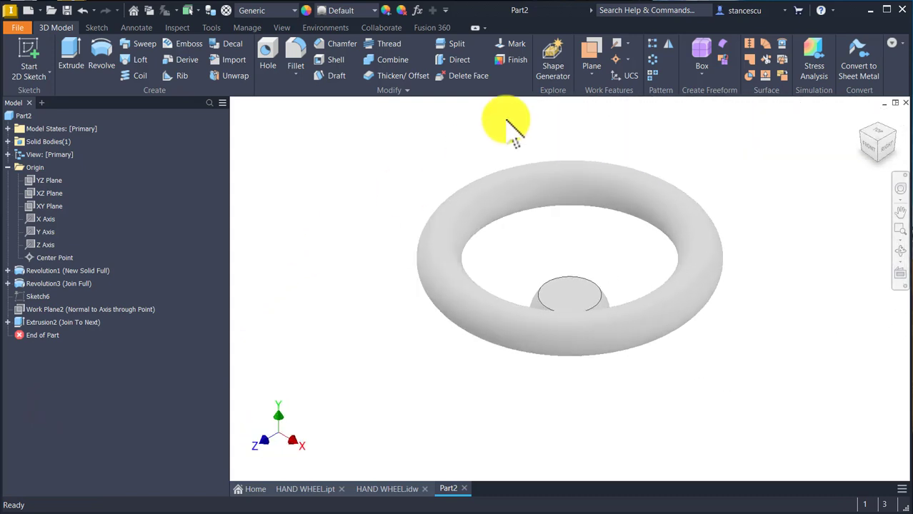
Step: Create a circular pattern of the spoke extrusion around the Y axis with 4 occurrences over 360 degrees
{"action": "left_click", "coordinate": [654, 61]}
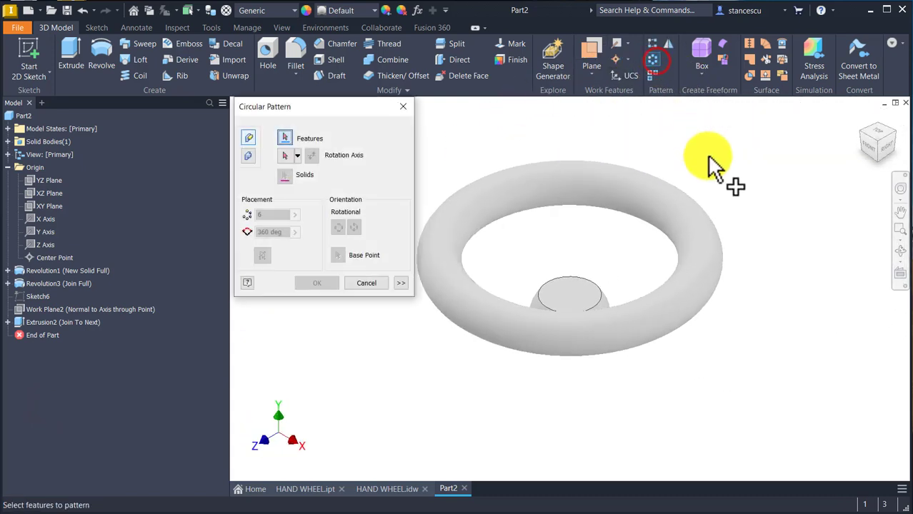
{"action": "left_click", "coordinate": [43, 322]}
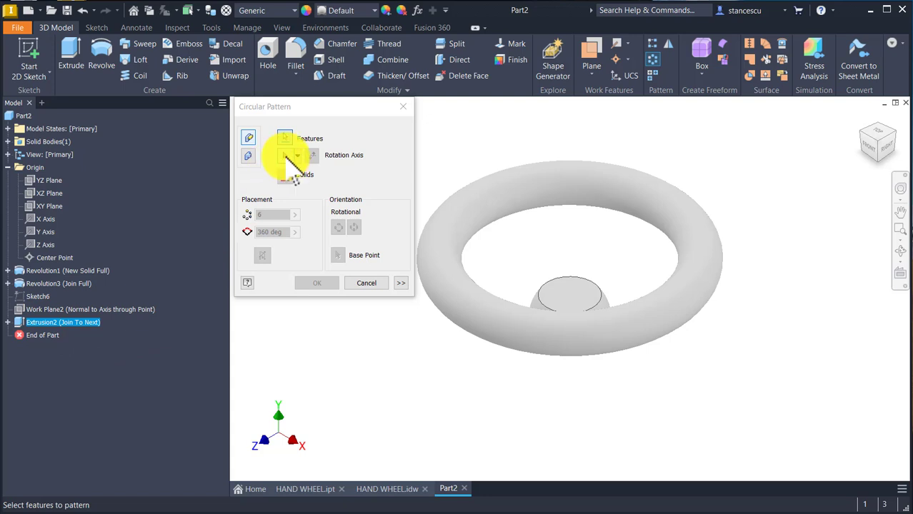
{"action": "left_click", "coordinate": [285, 157]}
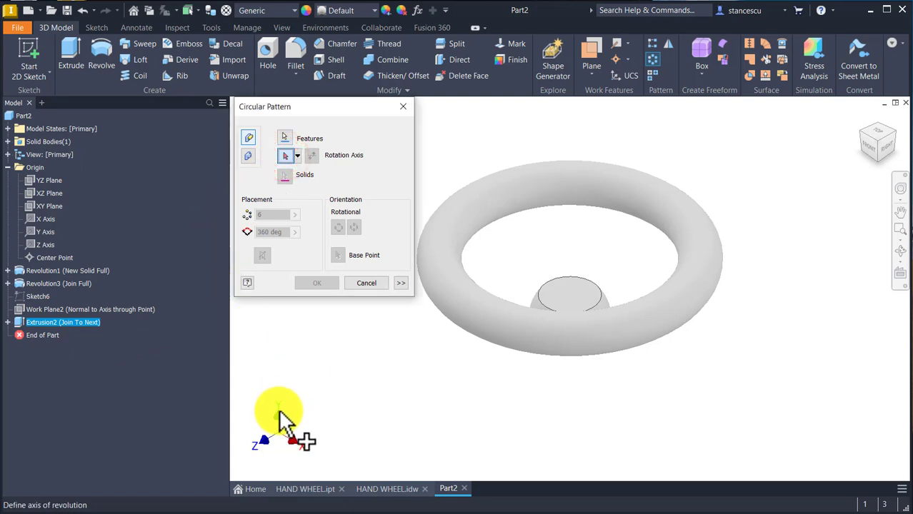
{"action": "left_click", "coordinate": [45, 231]}
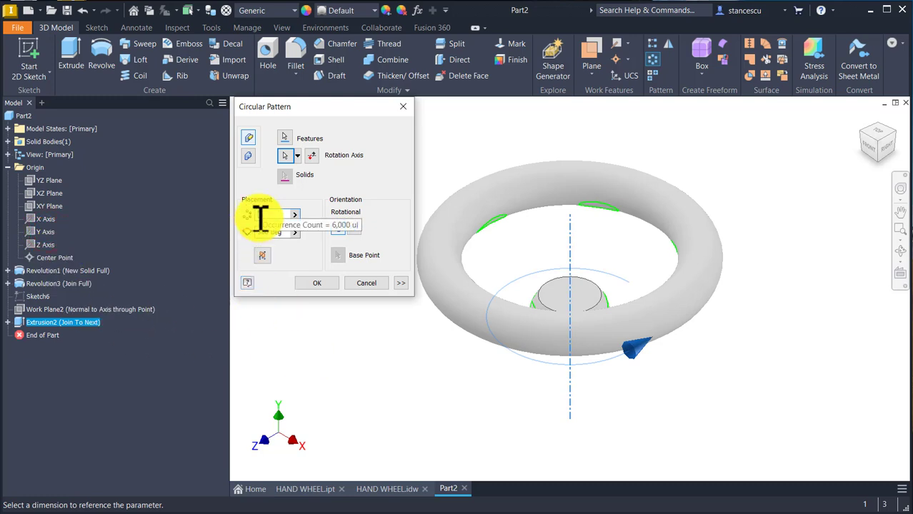
{"action": "key", "text": "Return"}
{"action": "middle_click_drag", "start_coordinate": [261, 218], "coordinate": [663, 362], "text": "shift"}
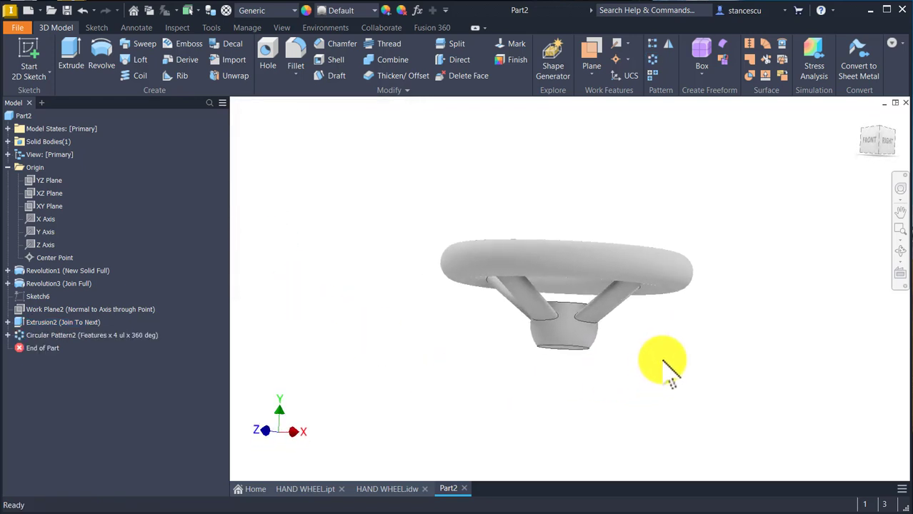
{"action": "key", "text": "F6"}
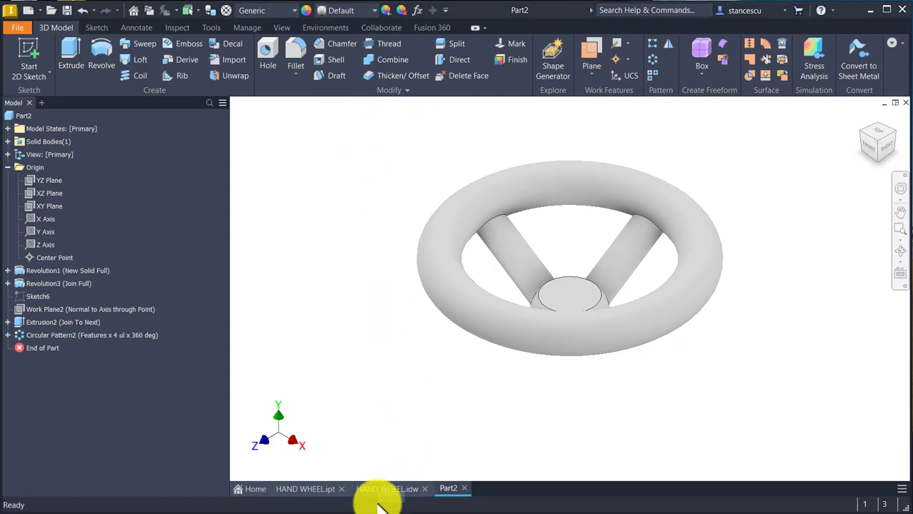
Step: Examine the threaded boss on the rim in the HAND WHEEL.idw drawing, including its dimensions and offset in section A-A
{"action": "left_click", "coordinate": [387, 482]}
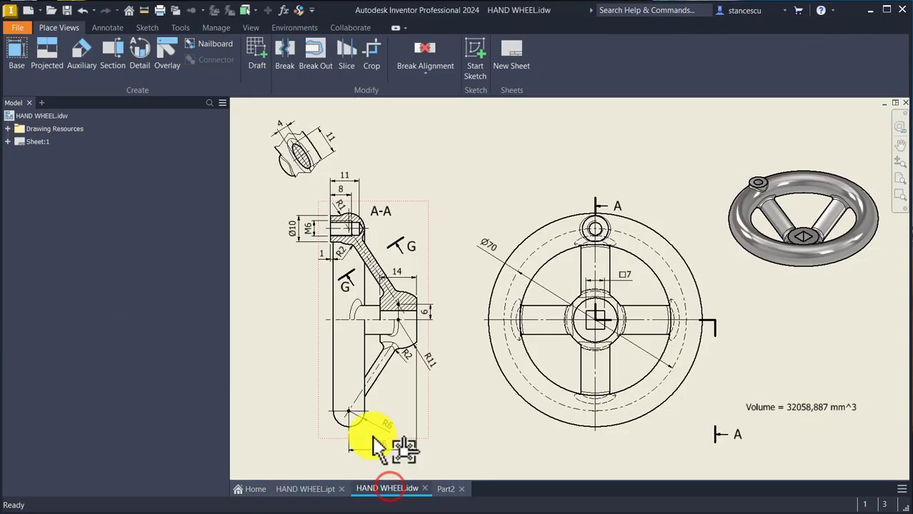
{"action": "left_click", "coordinate": [422, 296]}
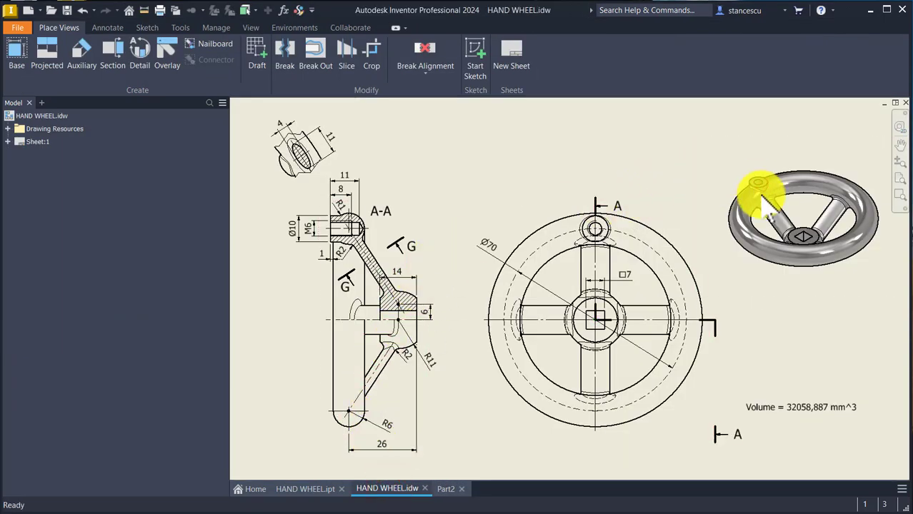
{"action": "scroll", "coordinate": [761, 202], "scroll_direction": "down", "scroll_amount": 6}
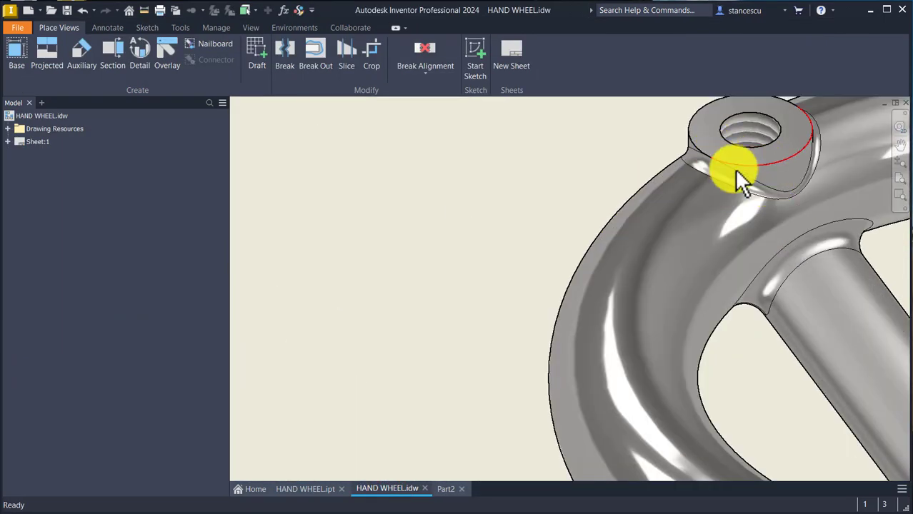
{"action": "scroll", "coordinate": [703, 218], "scroll_direction": "up", "scroll_amount": 6}
{"action": "middle_click_drag", "start_coordinate": [606, 264], "coordinate": [667, 204]}
{"action": "left_click_drag", "start_coordinate": [265, 228], "coordinate": [309, 281]}
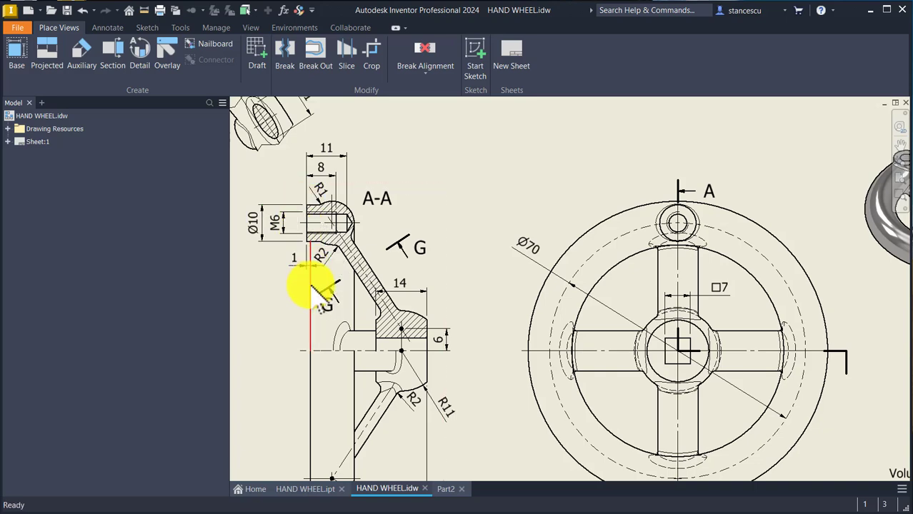
{"action": "middle_click_drag", "start_coordinate": [284, 343], "coordinate": [321, 268]}
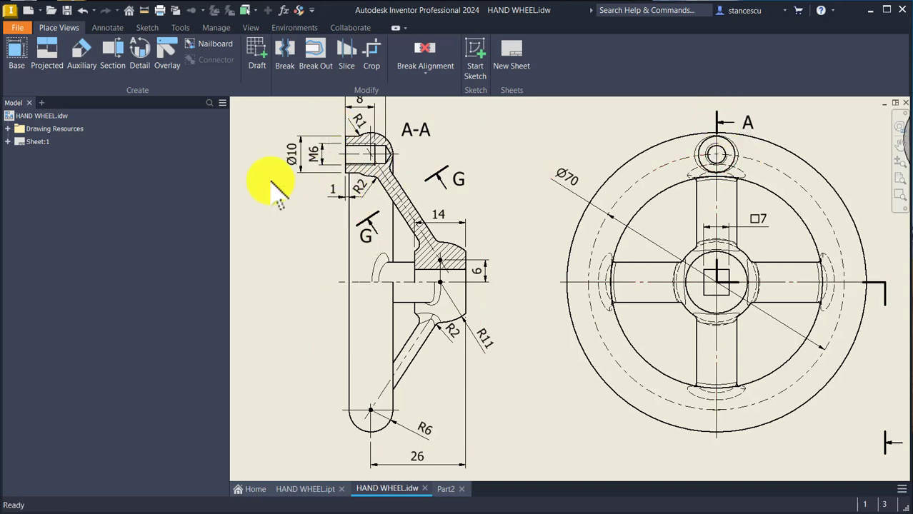
Step: In Part2, create a work plane offset -26-6-1 mm from the hub's flat outer end face
{"action": "left_click", "coordinate": [444, 489]}
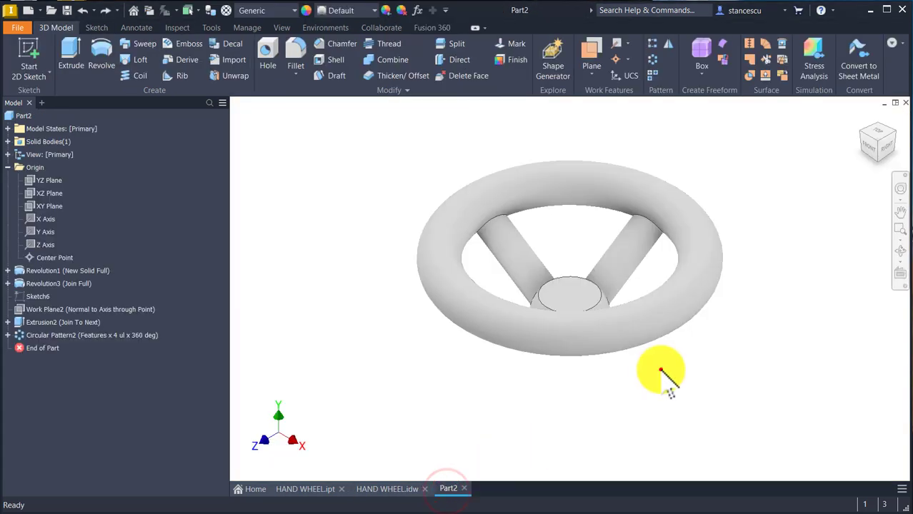
{"action": "middle_click_drag", "start_coordinate": [640, 380], "coordinate": [640, 391], "text": "shift"}
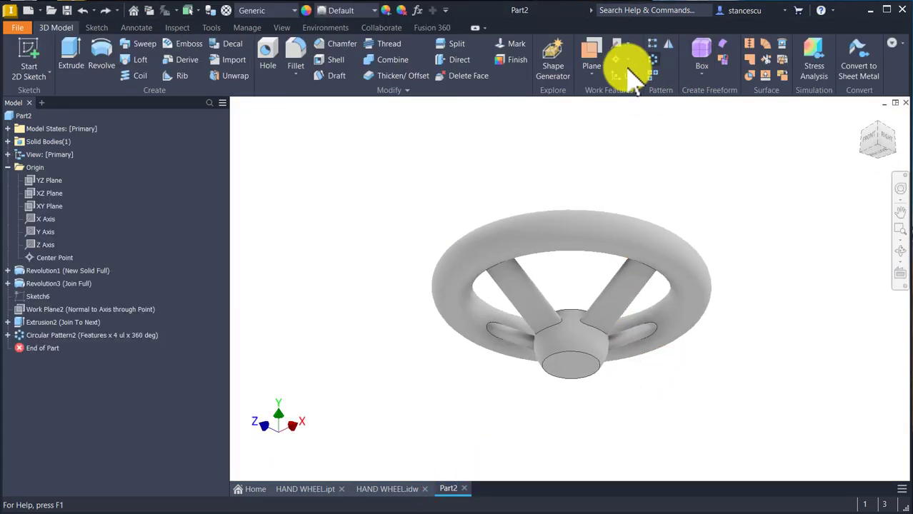
{"action": "left_click", "coordinate": [590, 53]}
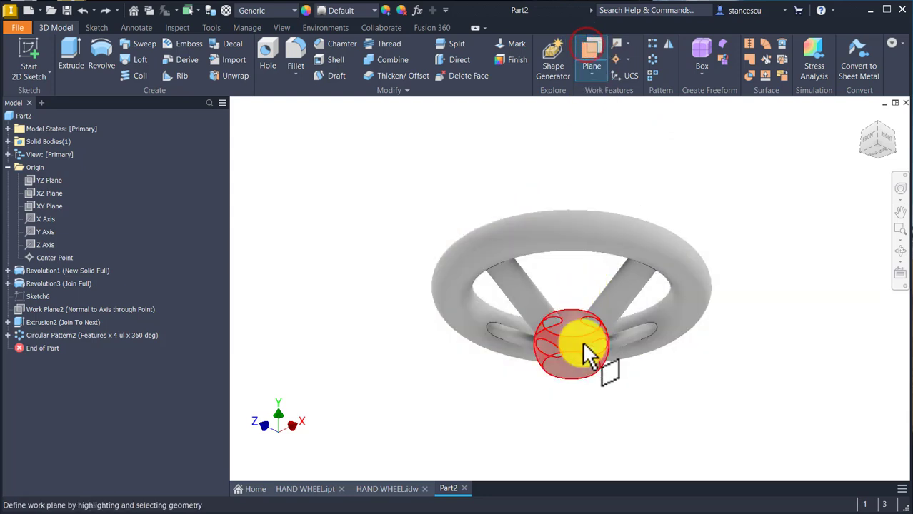
{"action": "left_click", "coordinate": [587, 361]}
{"action": "left_click_drag", "start_coordinate": [582, 326], "coordinate": [576, 257]}
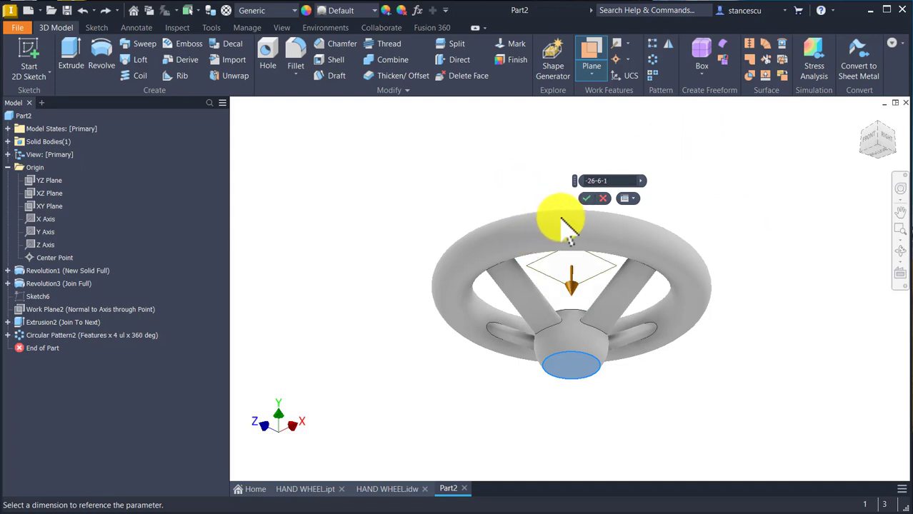
{"action": "left_click", "coordinate": [589, 198]}
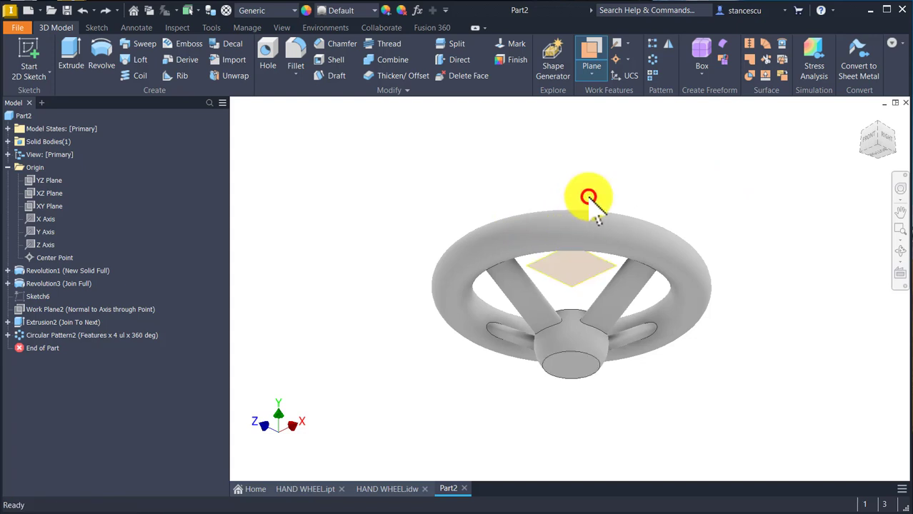
Step: Turn on auto-resize for the offset work plane above the rim
{"action": "key", "text": "F6"}
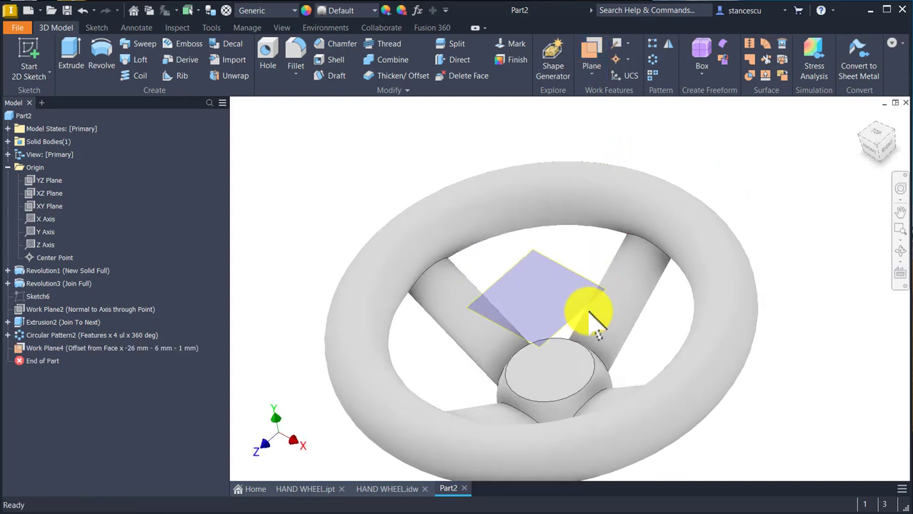
{"action": "right_click", "coordinate": [596, 318]}
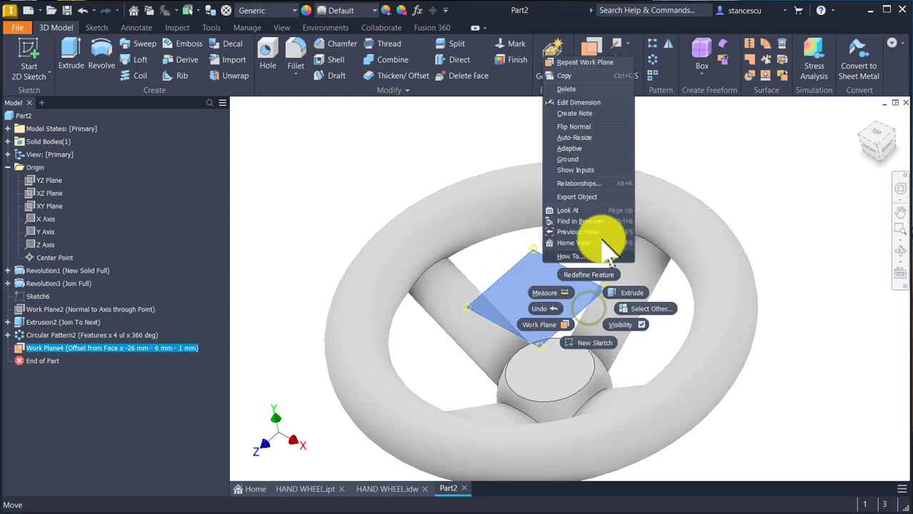
{"action": "left_click", "coordinate": [583, 138]}
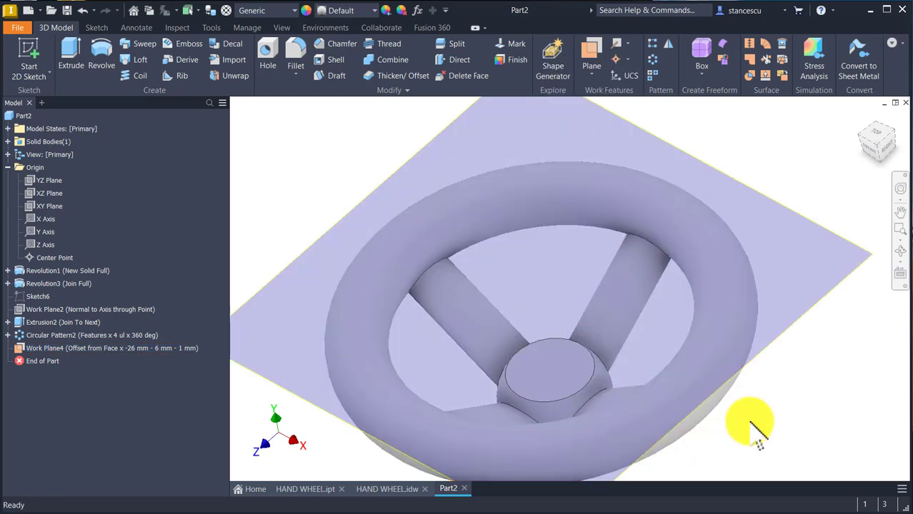
{"action": "key", "text": "F6"}
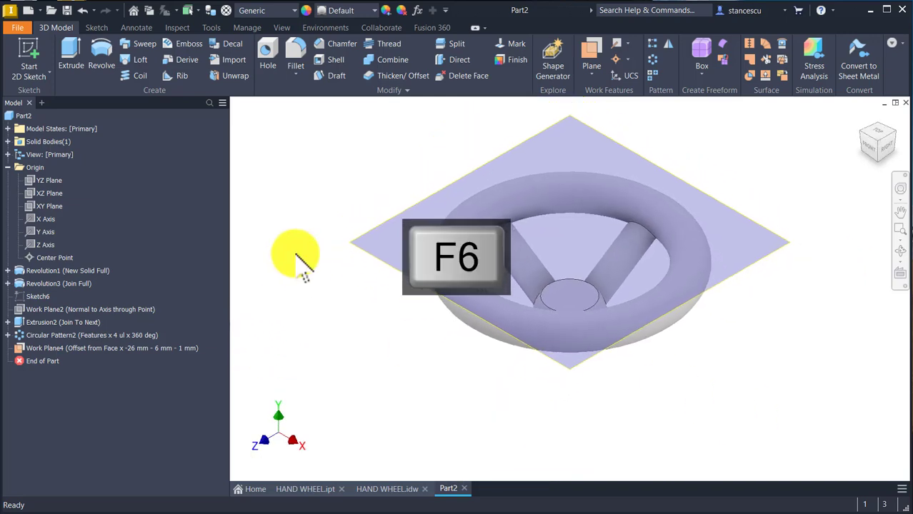
Step: Start a sketch on the work plane above the rim and draw a 10 mm diameter circle outside the wheel
{"action": "left_click", "coordinate": [450, 183]}
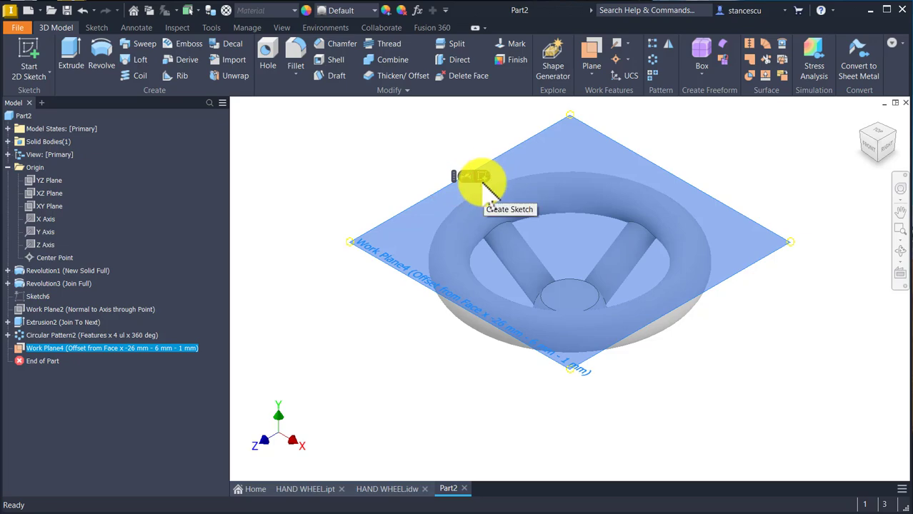
{"action": "left_click", "coordinate": [480, 179]}
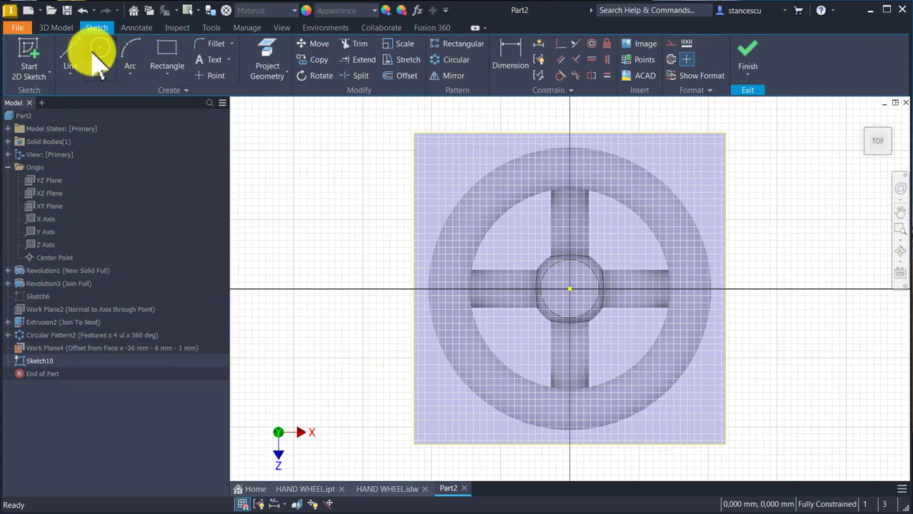
{"action": "left_click", "coordinate": [328, 234]}
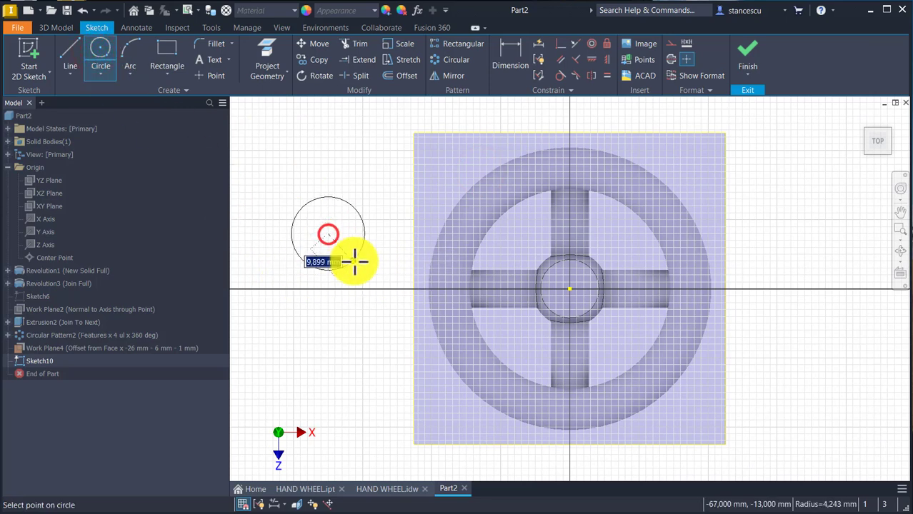
{"action": "right_click", "coordinate": [361, 266]}
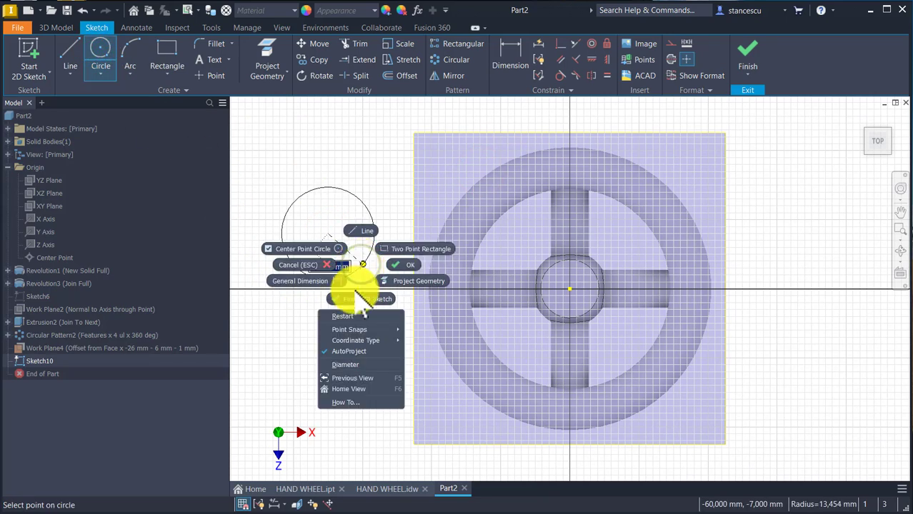
{"action": "left_click", "coordinate": [346, 364]}
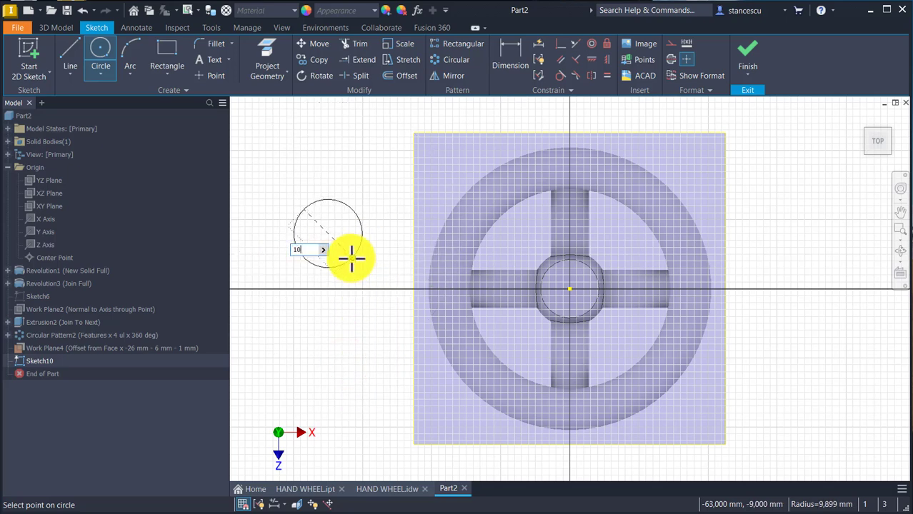
{"action": "key", "text": "Return"}
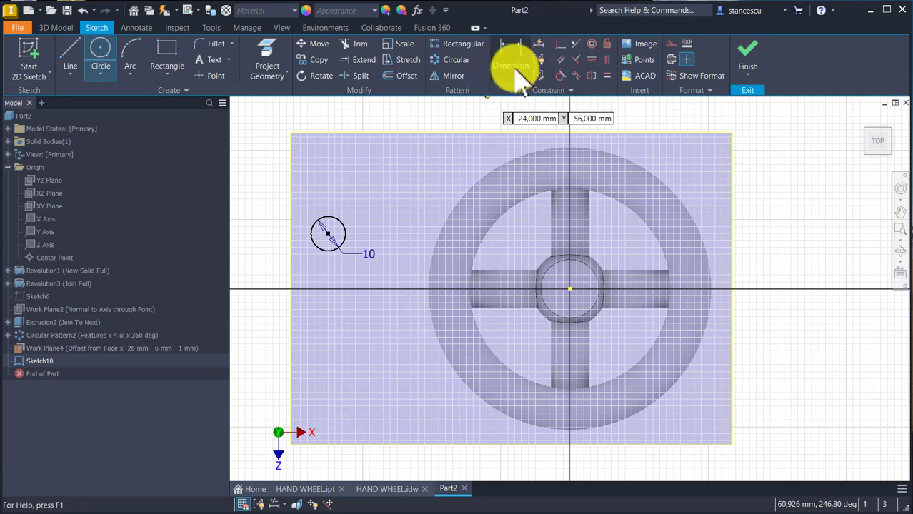
Step: Align the circle's center horizontally with the sketch origin using a Horizontal constraint
{"action": "left_click", "coordinate": [592, 60]}
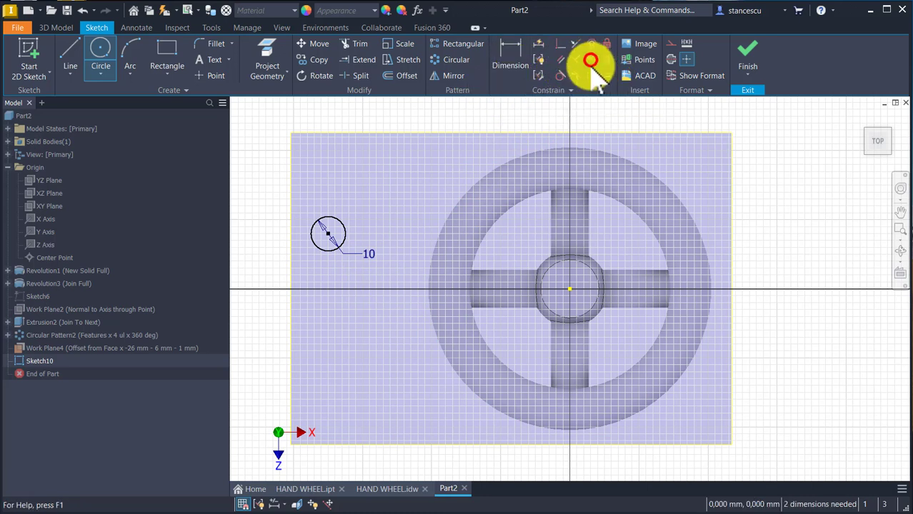
{"action": "left_click", "coordinate": [572, 291]}
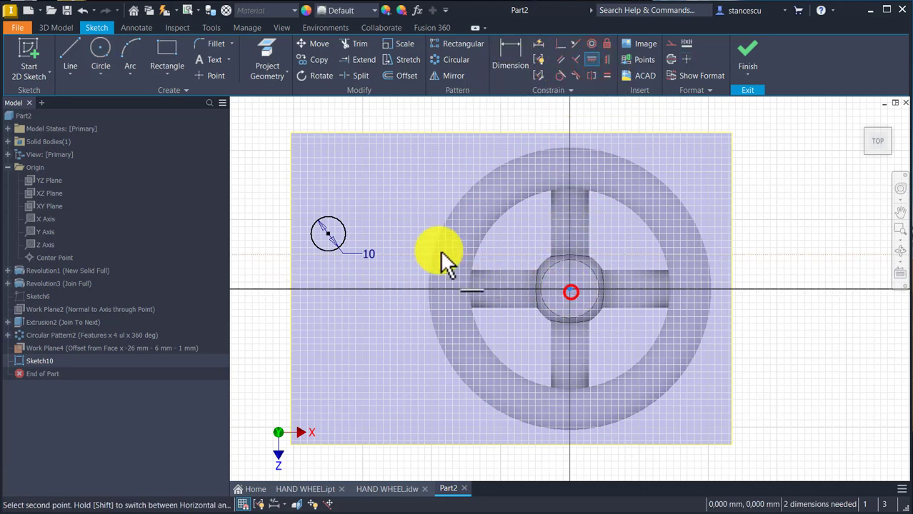
{"action": "left_click", "coordinate": [327, 236]}
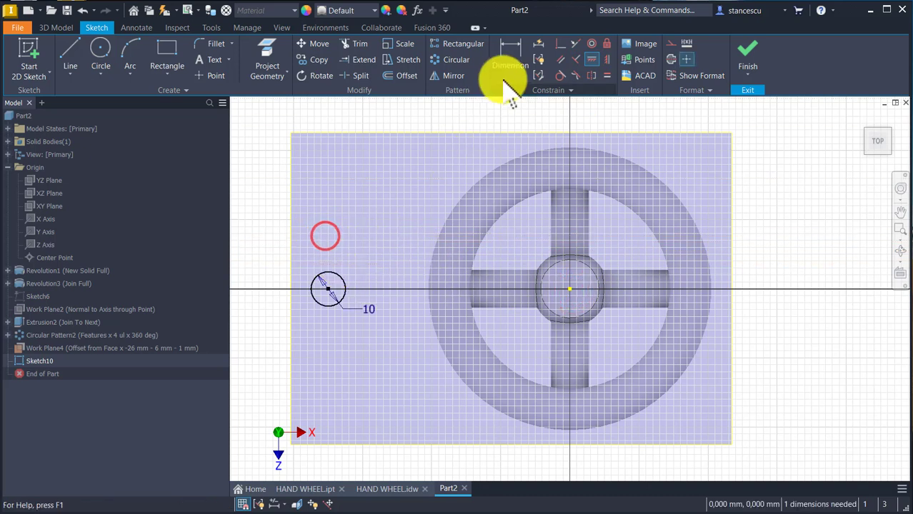
Step: Dimension the horizontal distance from the circle's center to the origin as 35 mm and finish the sketch
{"action": "left_click", "coordinate": [511, 47]}
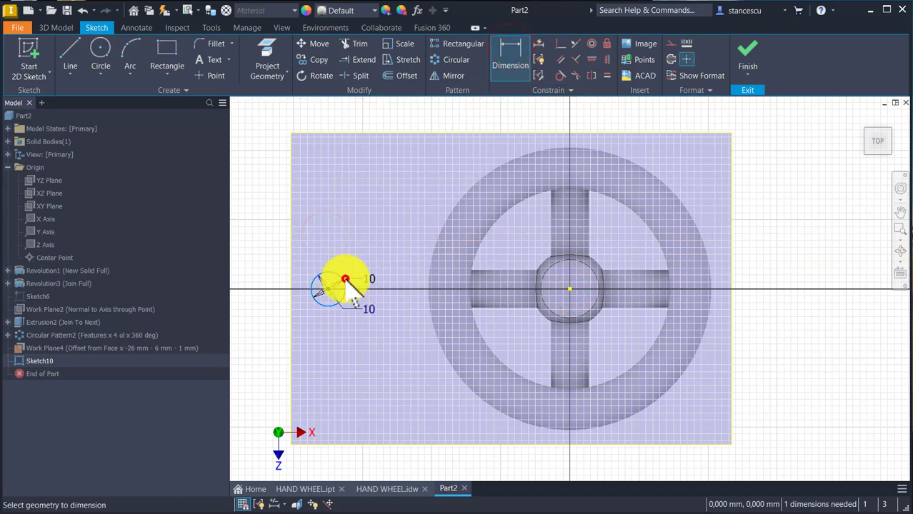
{"action": "left_click", "coordinate": [345, 280]}
{"action": "left_click", "coordinate": [566, 288]}
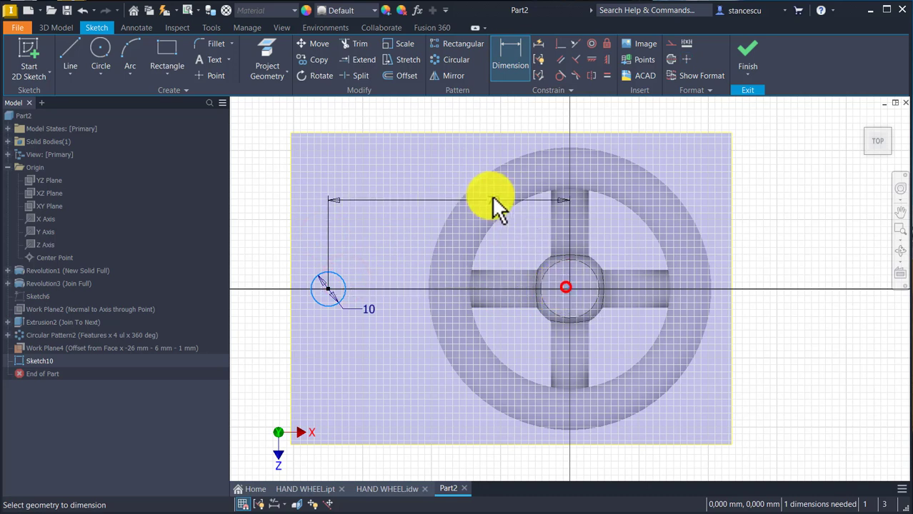
{"action": "left_click", "coordinate": [458, 110]}
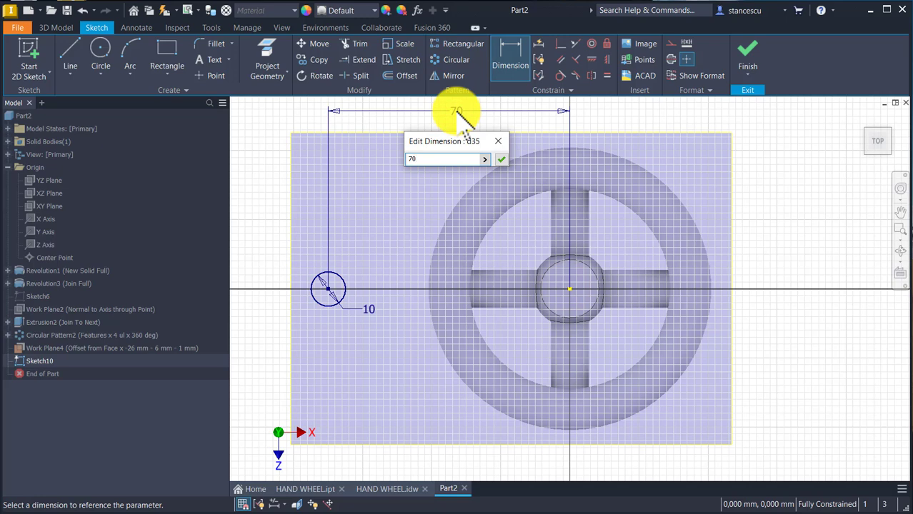
{"action": "key", "text": "Return"}
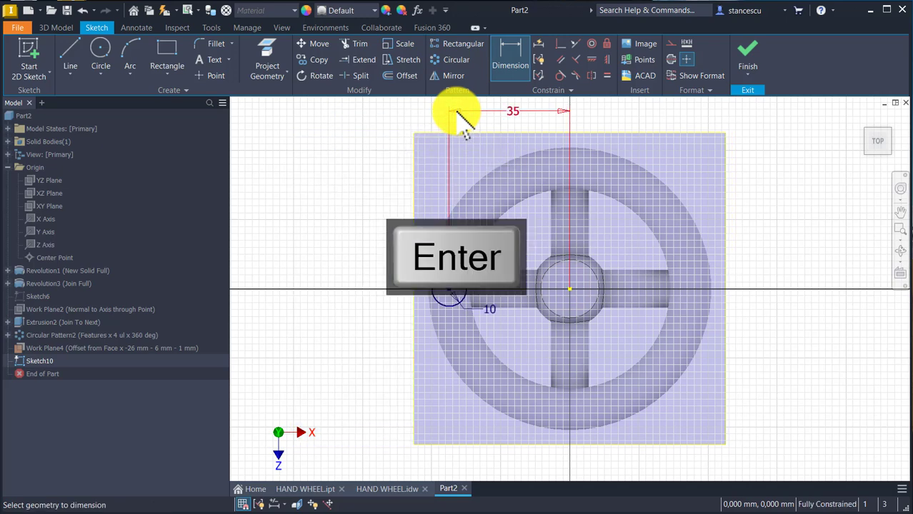
{"action": "left_click", "coordinate": [747, 59]}
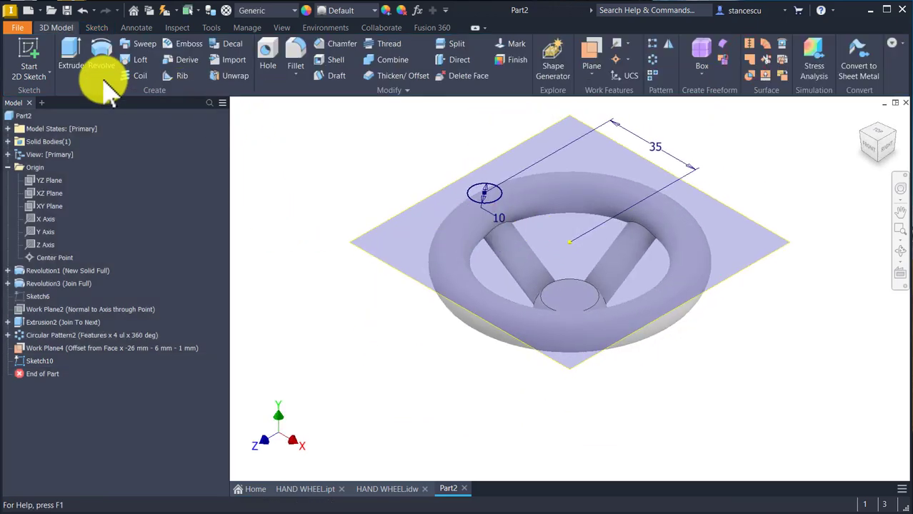
Step: Extrude the 10 mm circle down to the rim with the To Next extent, joining it as a boss
{"action": "left_click", "coordinate": [72, 51]}
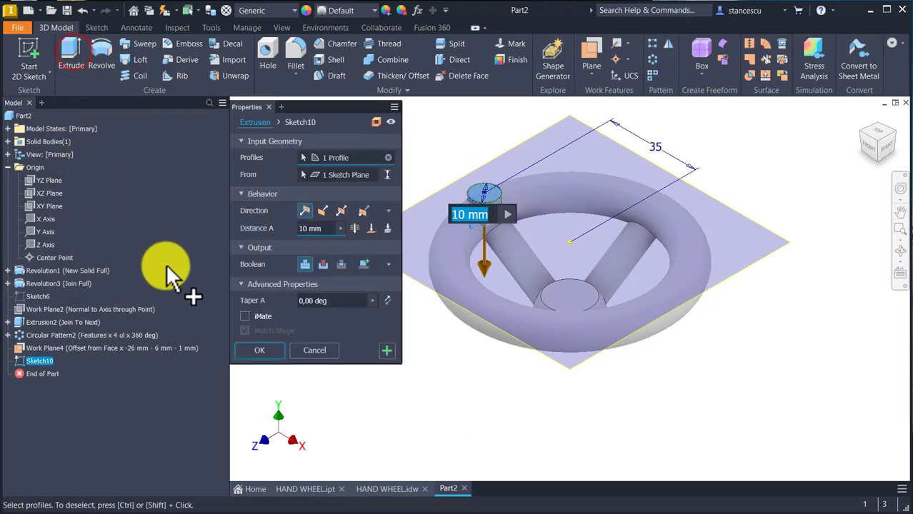
{"action": "left_click", "coordinate": [386, 230]}
{"action": "left_click", "coordinate": [271, 367]}
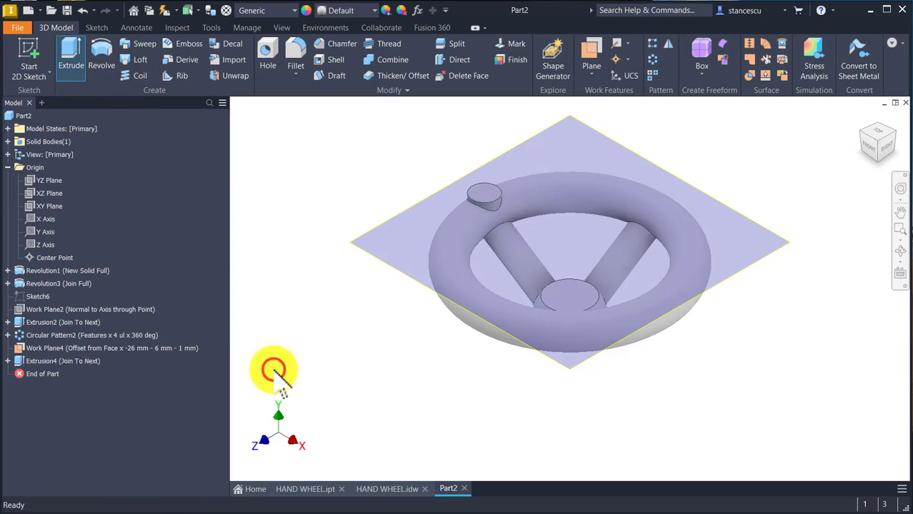
Step: Hide the offset work plane above the rim
{"action": "right_click", "coordinate": [361, 243]}
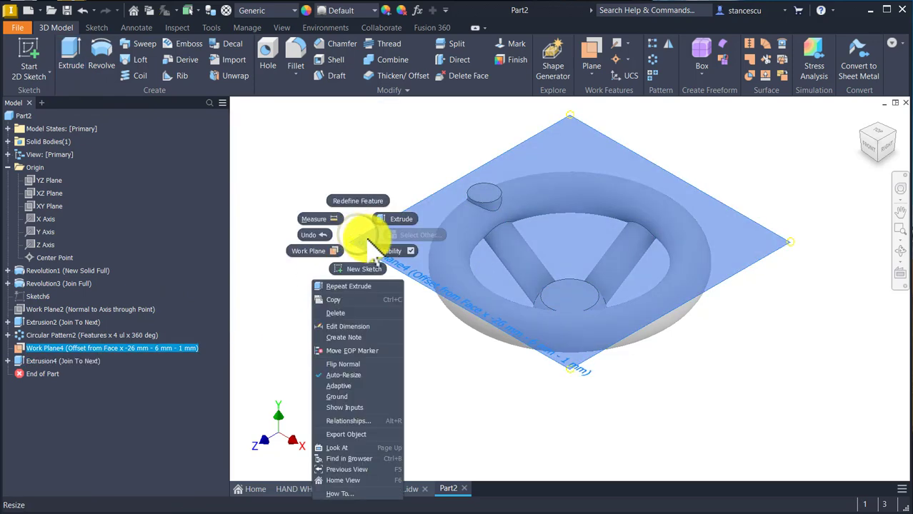
{"action": "left_click", "coordinate": [381, 250]}
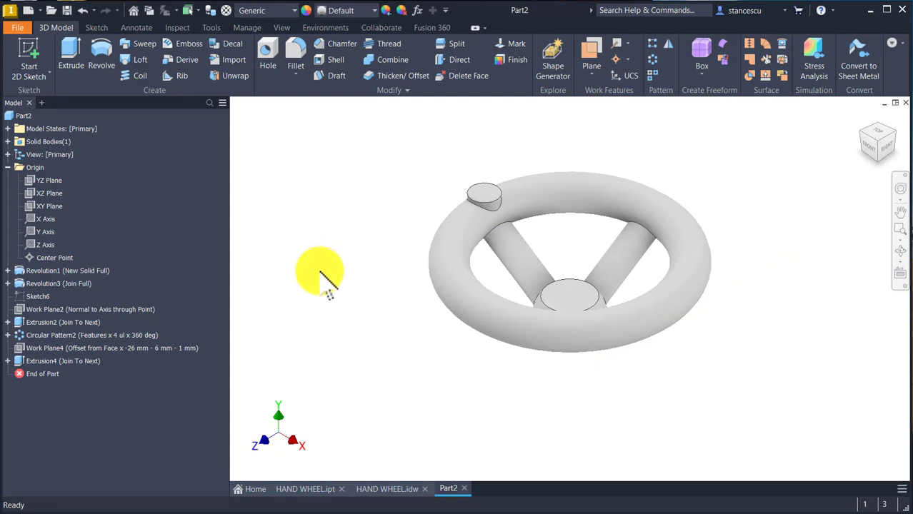
{"action": "key", "text": "F6"}
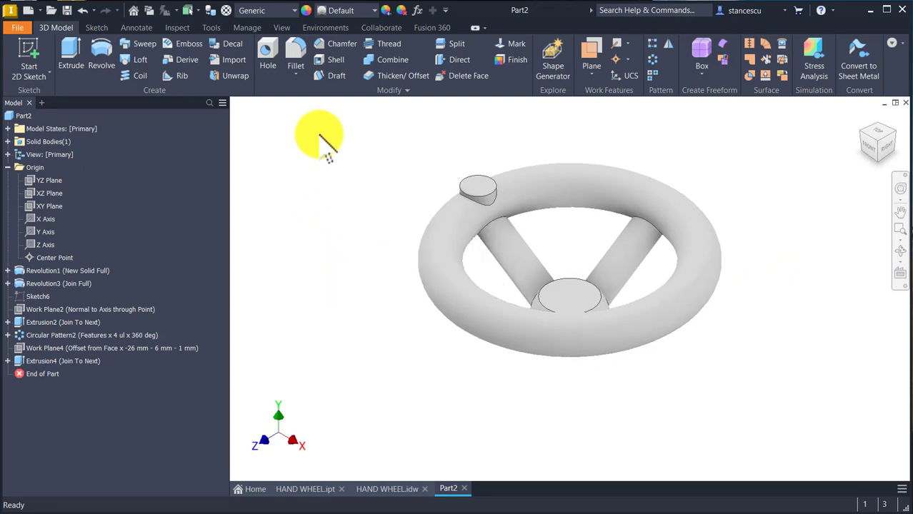
Step: Switch to the HAND WHEEL.idw drawing and examine the boss's threaded hole dimensions in section A-A
{"action": "left_click", "coordinate": [394, 490]}
{"action": "scroll", "coordinate": [310, 150], "scroll_direction": "up", "scroll_amount": 2}
{"action": "middle_click_drag", "start_coordinate": [310, 149], "coordinate": [325, 242]}
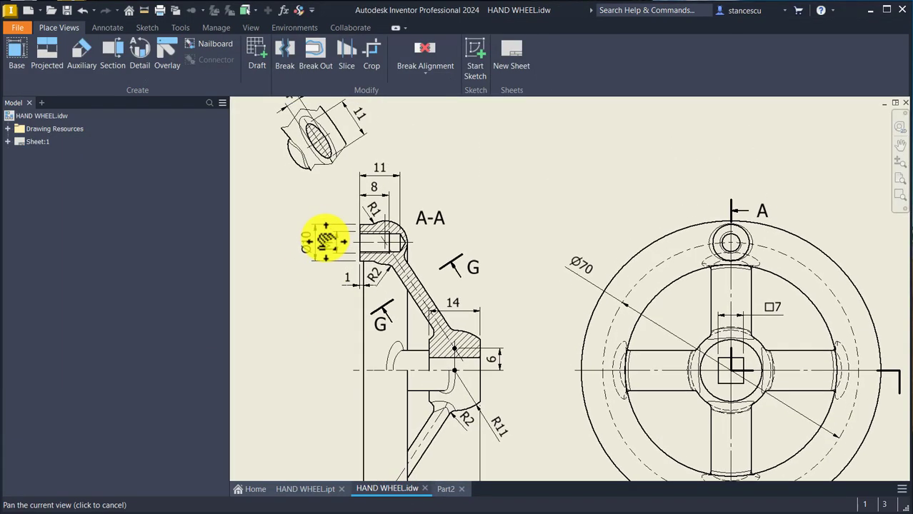
{"action": "scroll", "coordinate": [350, 250], "scroll_direction": "up", "scroll_amount": 2}
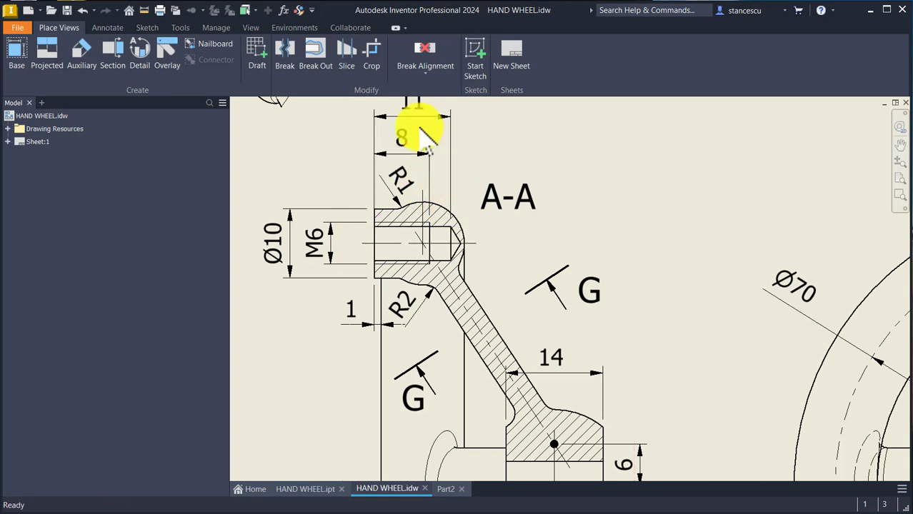
{"action": "middle_click_drag", "start_coordinate": [428, 135], "coordinate": [433, 163]}
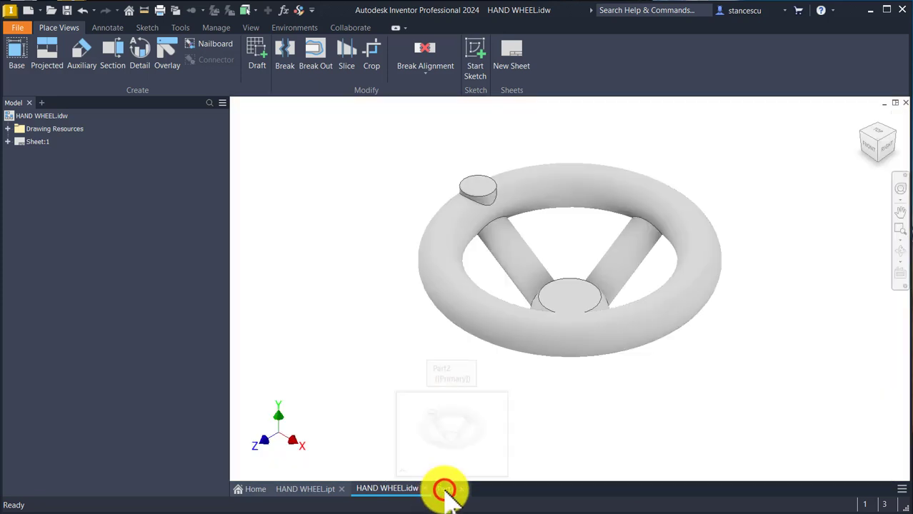
Step: In Part2, place a tapped hole concentric on the rim boss's flat face with an ISO Metric profile thread, size 6
{"action": "left_click", "coordinate": [448, 492]}
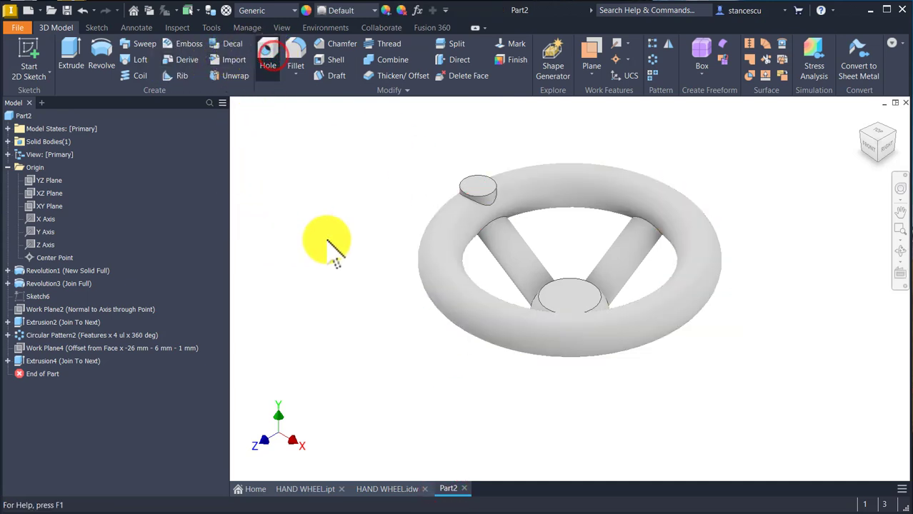
{"action": "key", "text": "h"}
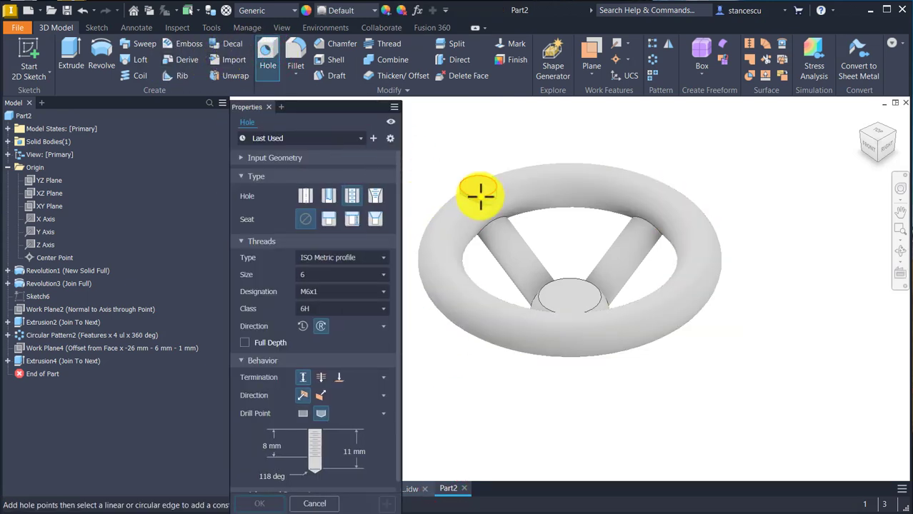
{"action": "left_click", "coordinate": [480, 189]}
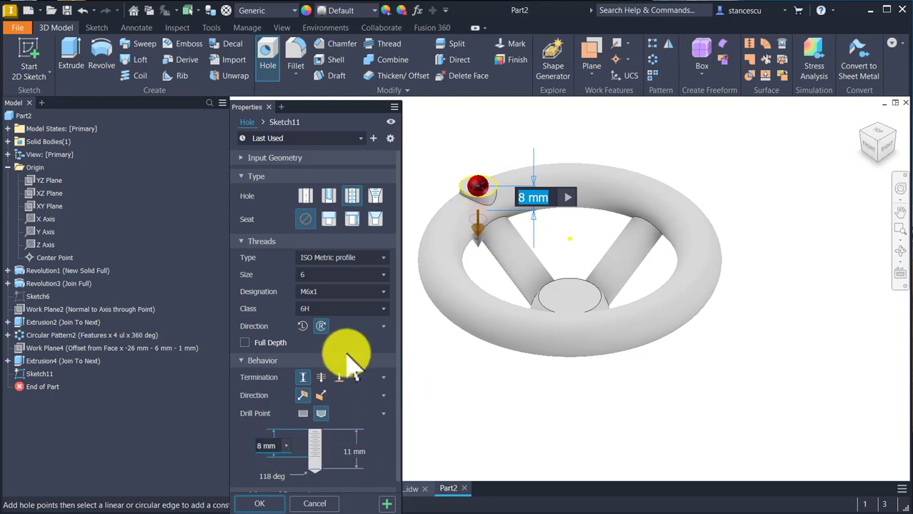
{"action": "left_click", "coordinate": [347, 258]}
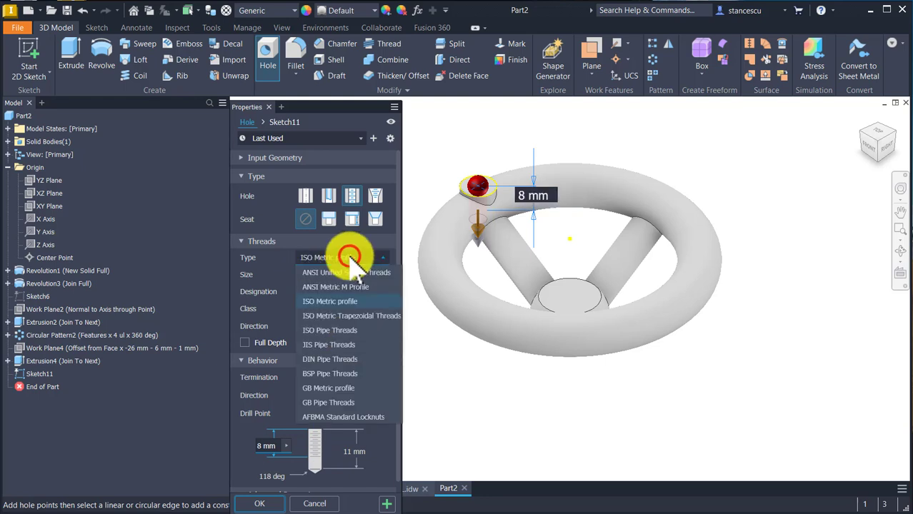
{"action": "left_click", "coordinate": [342, 301]}
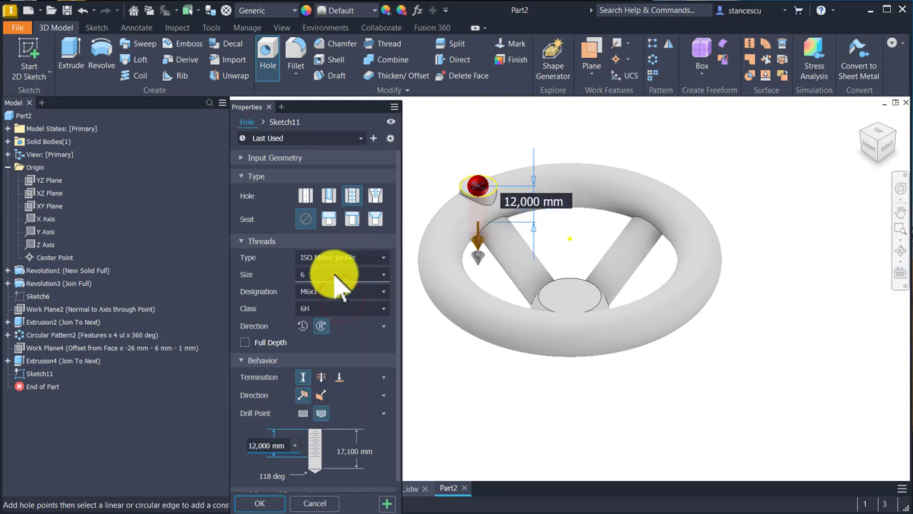
{"action": "left_click", "coordinate": [333, 275]}
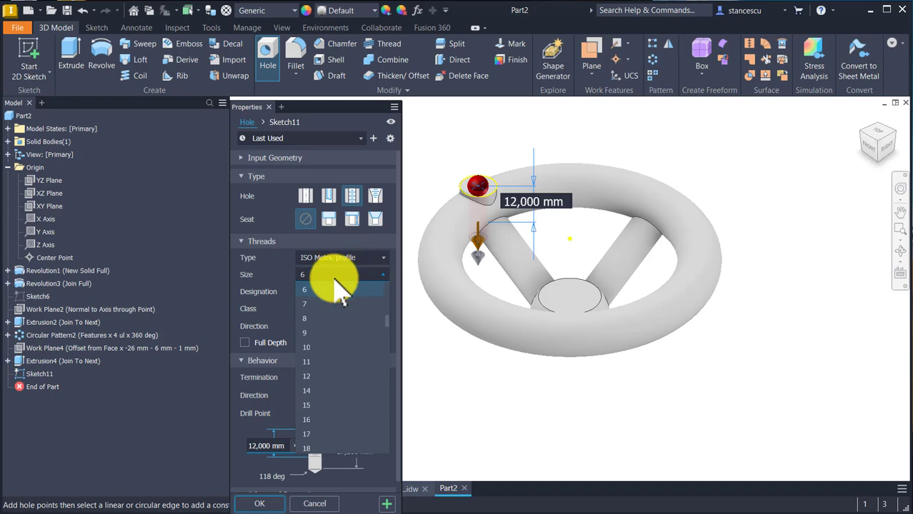
{"action": "left_click", "coordinate": [333, 288]}
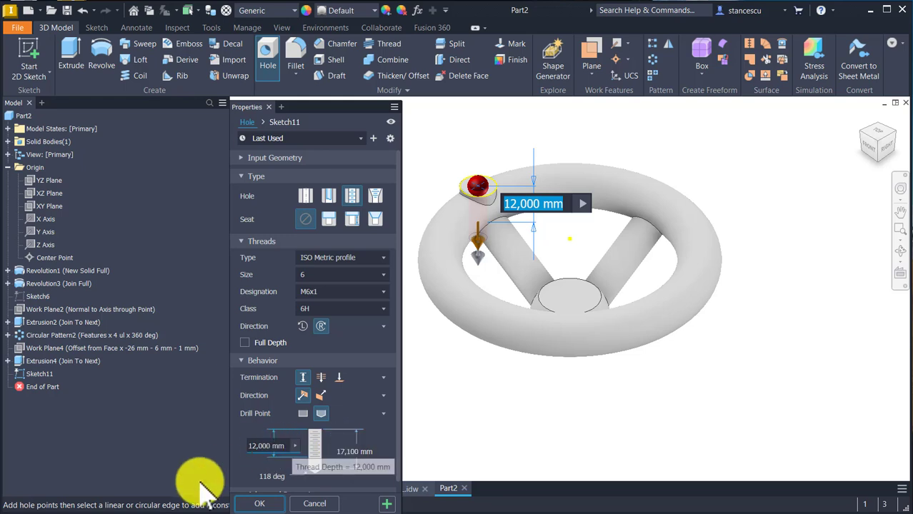
Step: Set the boss hole's thread depth to 8 mm and its drill depth to 11 mm, and create the hole
{"action": "left_click", "coordinate": [254, 446]}
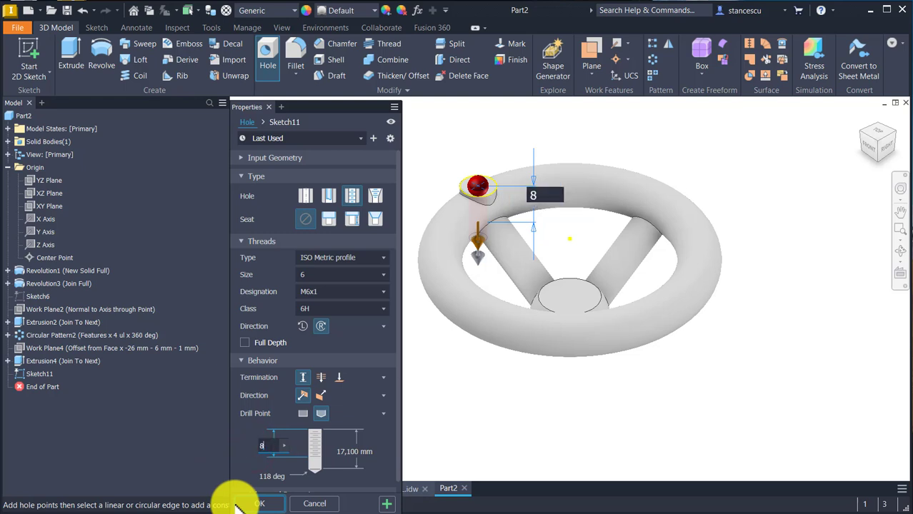
{"action": "left_click", "coordinate": [348, 454]}
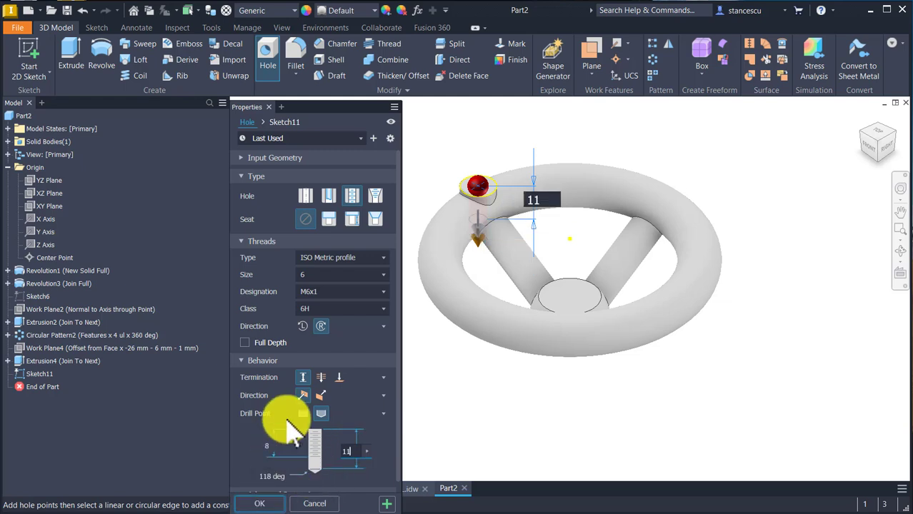
{"action": "left_click", "coordinate": [267, 507]}
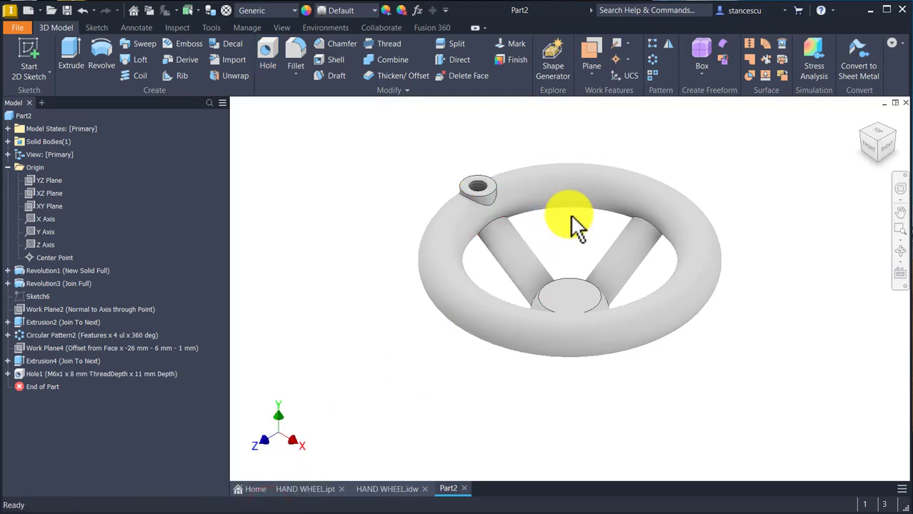
{"action": "scroll", "coordinate": [510, 245], "scroll_direction": "down", "scroll_amount": 5}
{"action": "middle_click_drag", "start_coordinate": [418, 351], "coordinate": [320, 238], "text": "shift"}
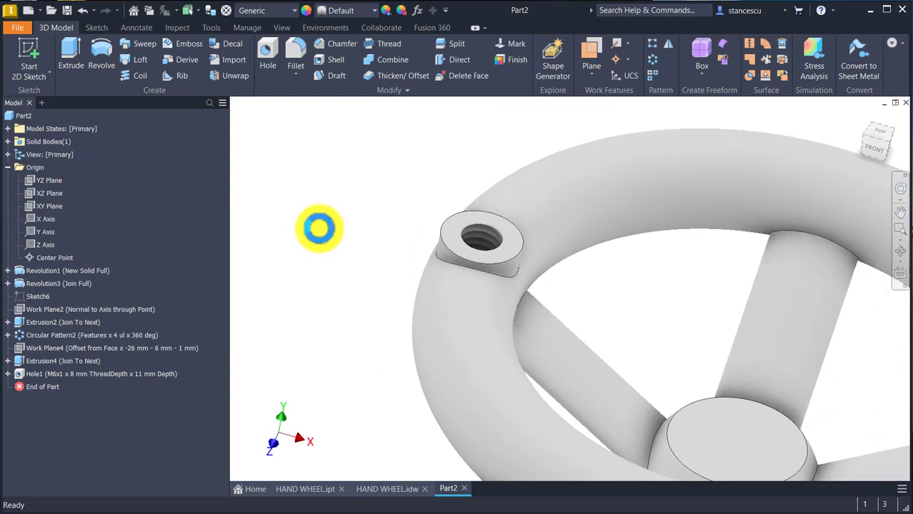
{"action": "key", "text": "F6"}
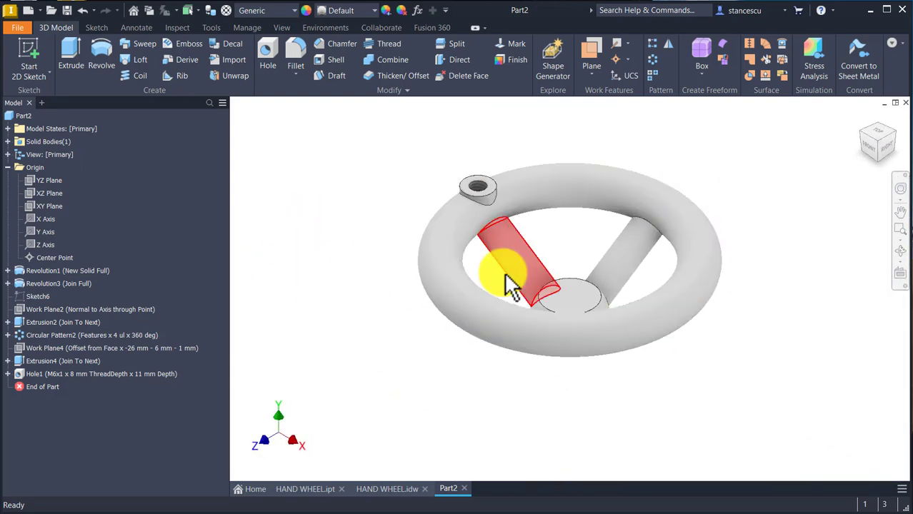
Step: Switch to the HAND WHEEL.idw drawing and examine the size and position of the hub's square opening in the front view
{"action": "left_click", "coordinate": [392, 491]}
{"action": "key", "text": "Home"}
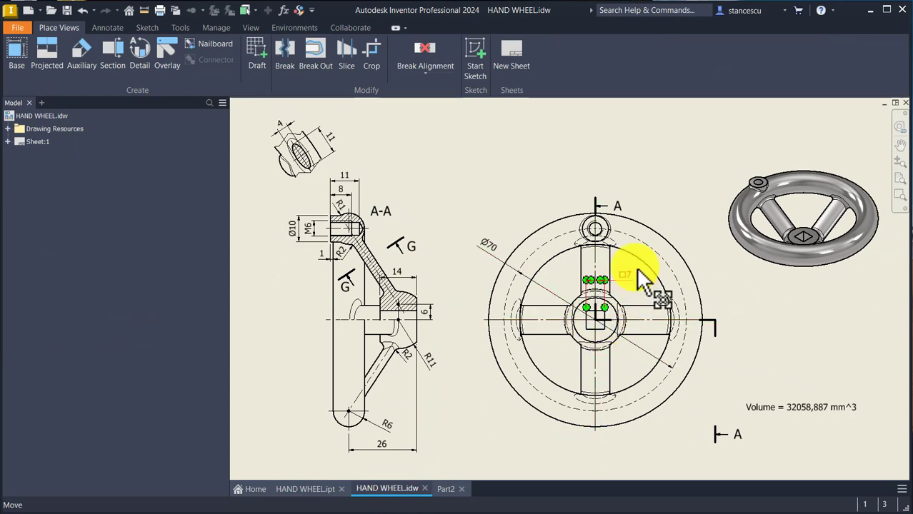
{"action": "left_click", "coordinate": [593, 318]}
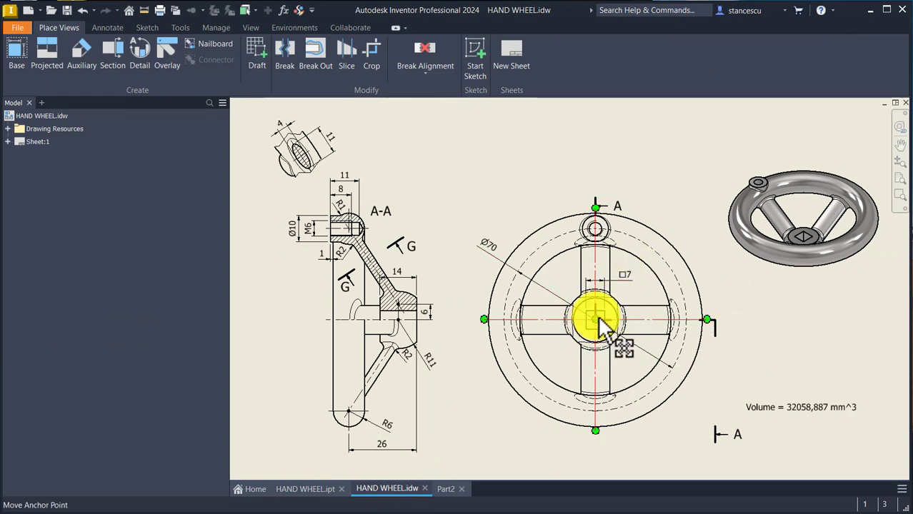
{"action": "left_click", "coordinate": [636, 270]}
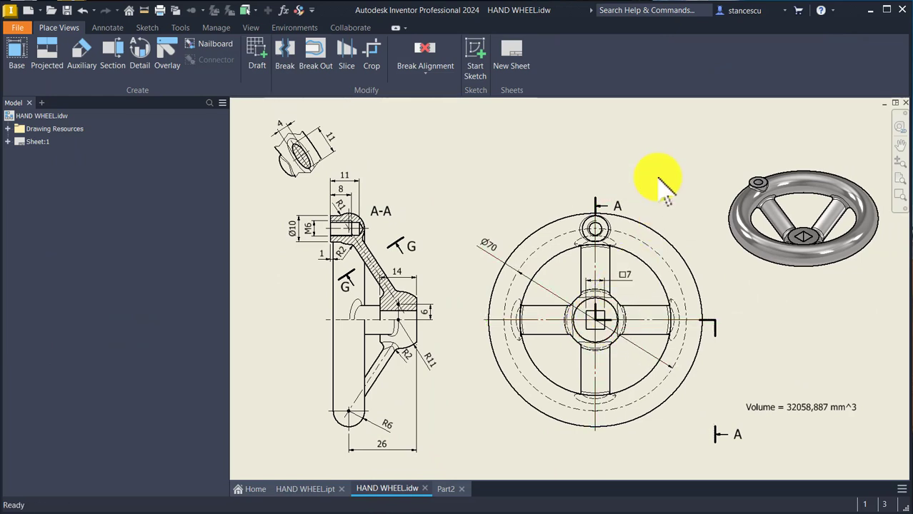
Step: In Part2, sketch an inscribed four-sided polygon with sides about 7.1 mm on the hub's flat top face, centred on the hub
{"action": "left_click", "coordinate": [440, 489]}
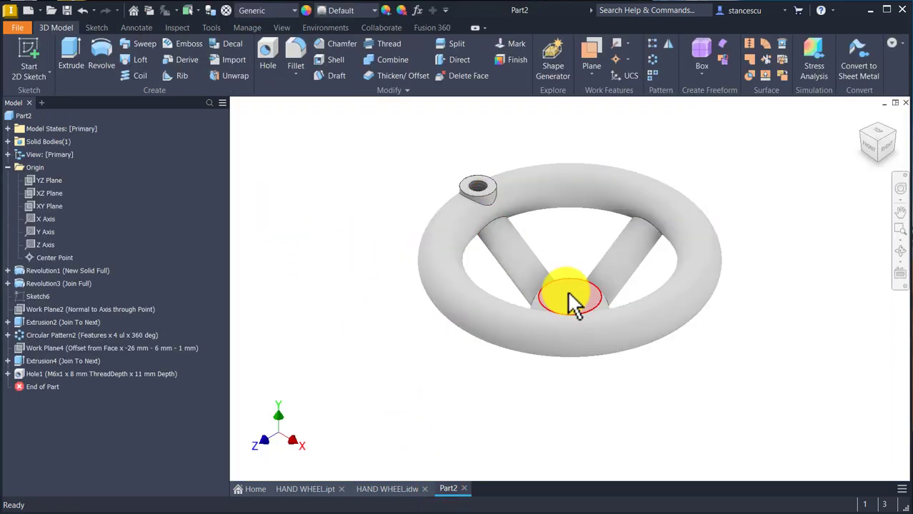
{"action": "left_click", "coordinate": [646, 284]}
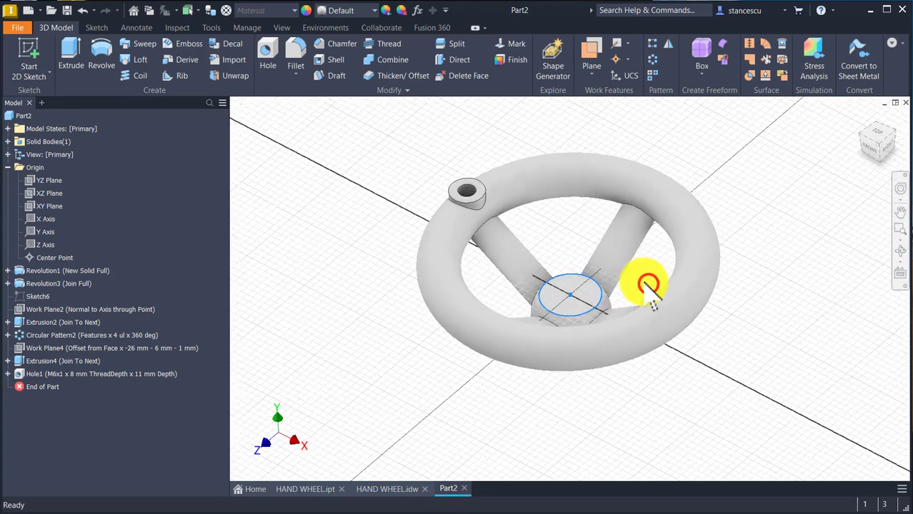
{"action": "left_click", "coordinate": [353, 173]}
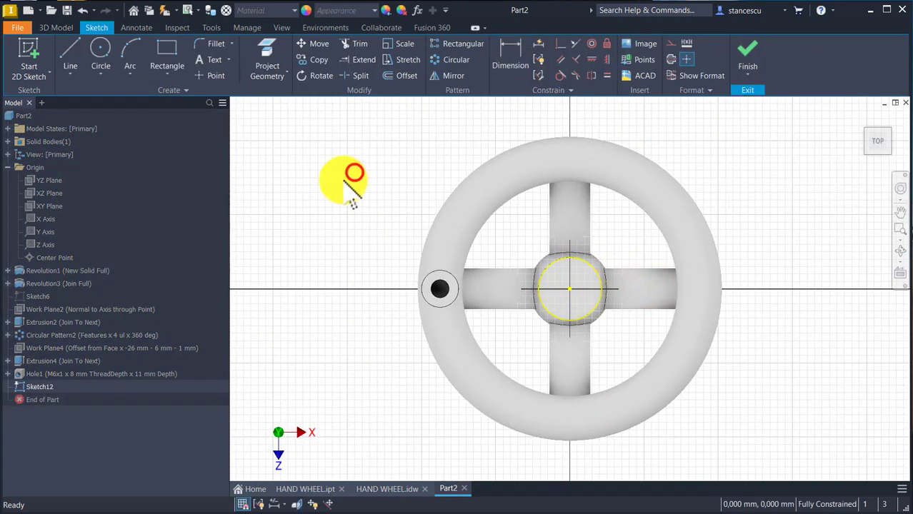
{"action": "left_click", "coordinate": [165, 77]}
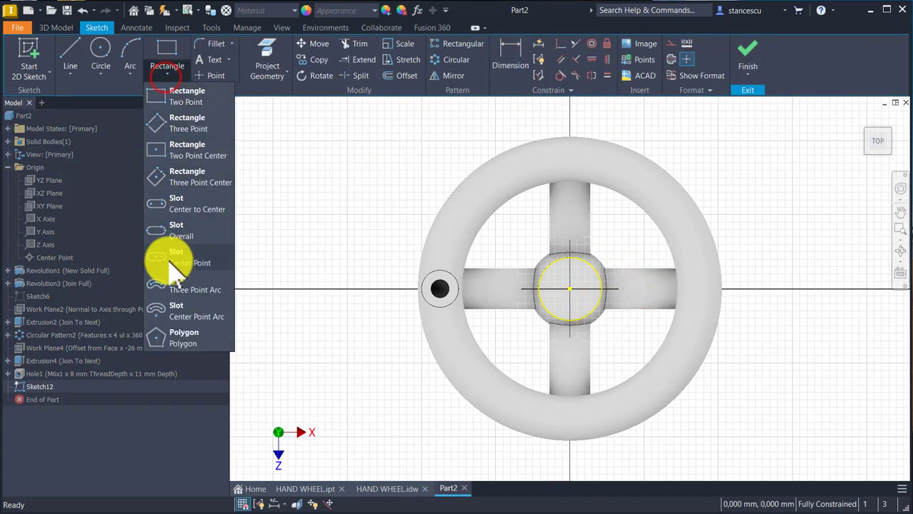
{"action": "left_click", "coordinate": [179, 341]}
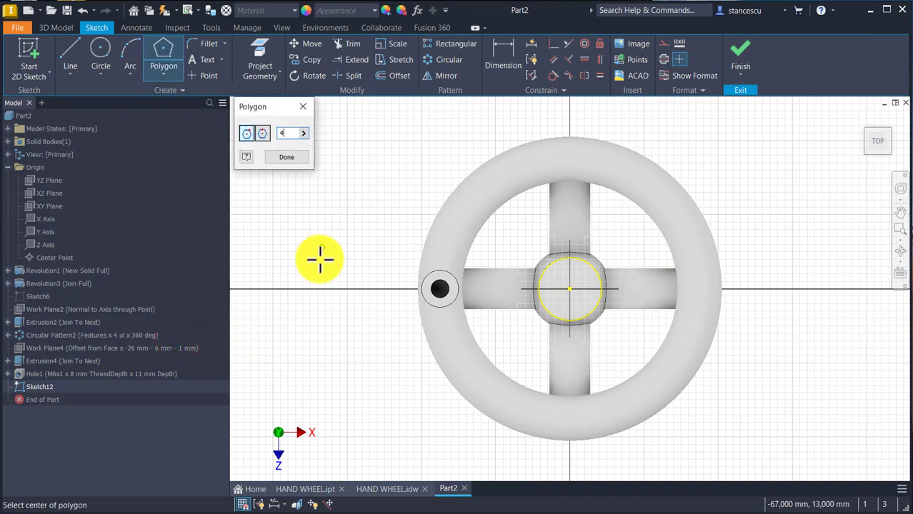
{"action": "left_click", "coordinate": [569, 290]}
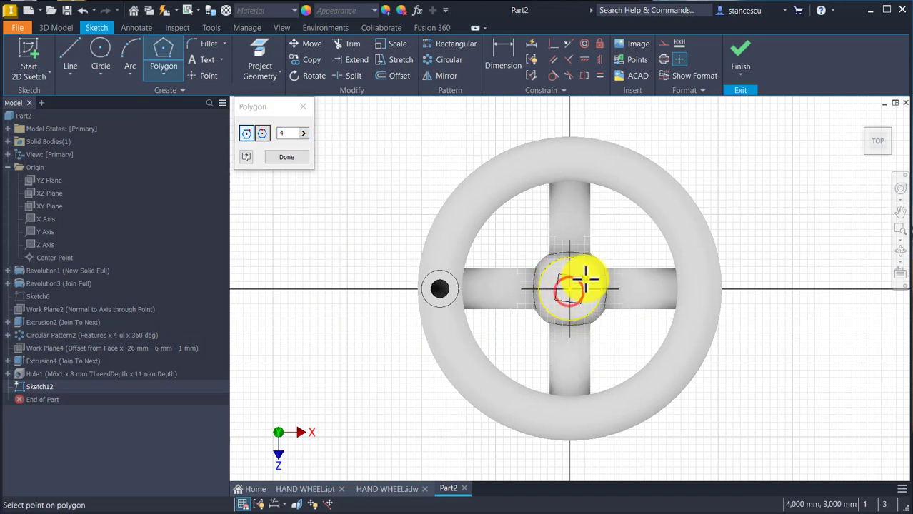
{"action": "left_click", "coordinate": [584, 280]}
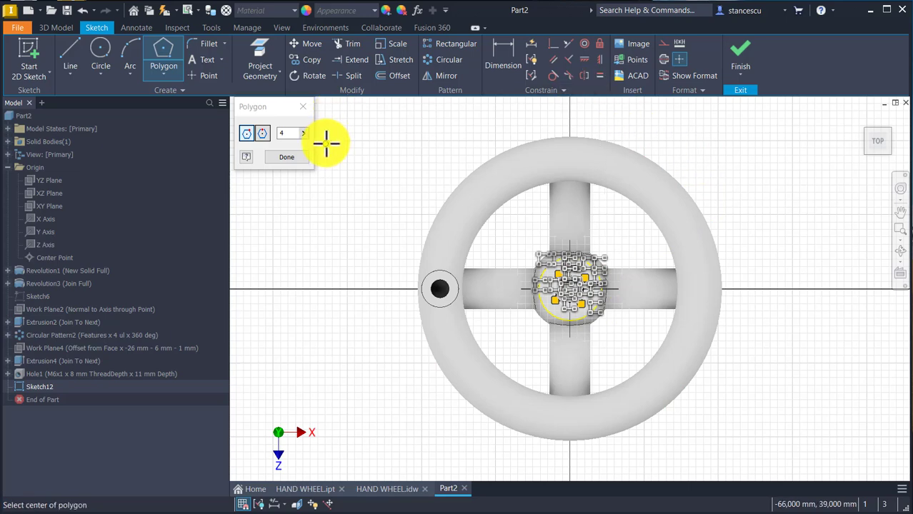
{"action": "left_click", "coordinate": [291, 158]}
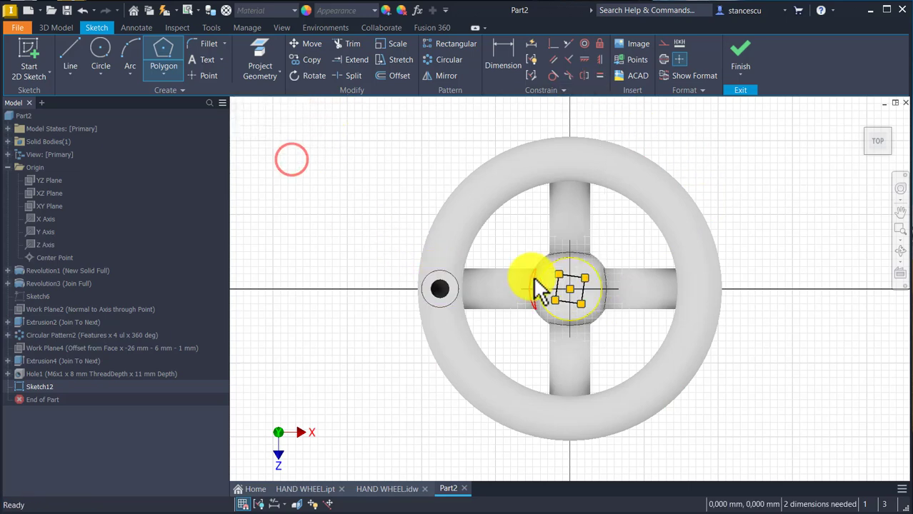
Step: Make one side of the hub's square horizontal, dimension its length as 7 mm, and finish the sketch
{"action": "scroll", "coordinate": [529, 275], "scroll_direction": "up", "scroll_amount": 4}
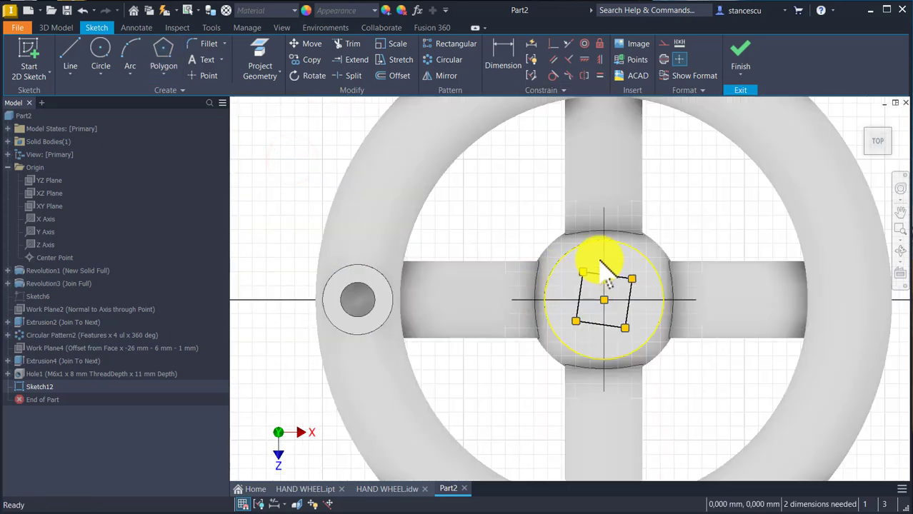
{"action": "left_click", "coordinate": [584, 59]}
{"action": "left_click", "coordinate": [615, 276]}
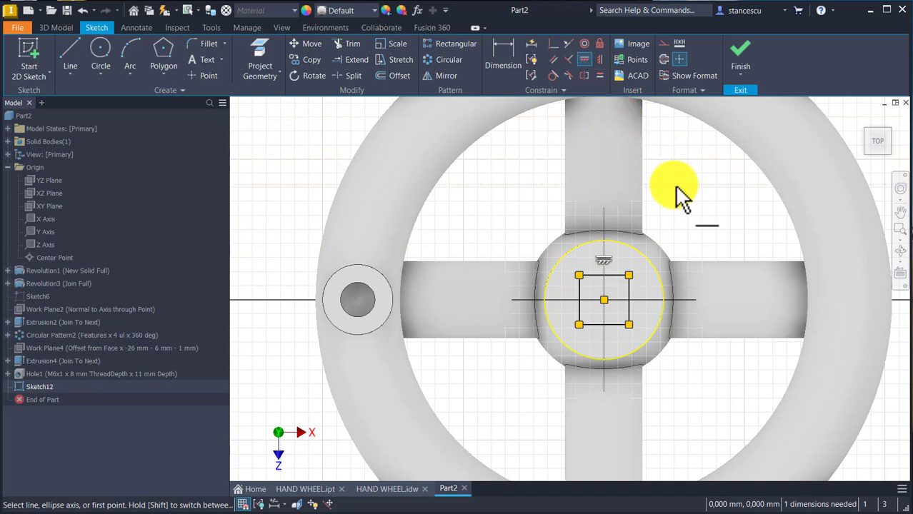
{"action": "left_click", "coordinate": [502, 53]}
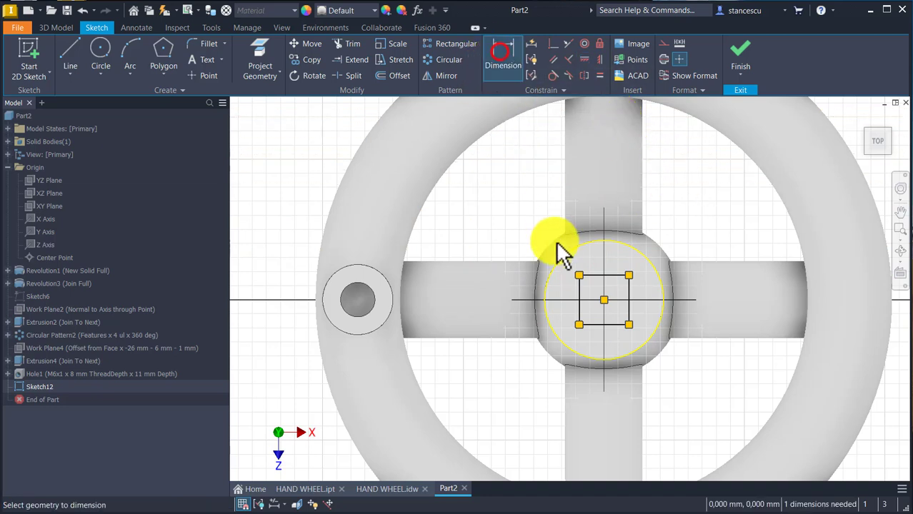
{"action": "left_click", "coordinate": [595, 276]}
{"action": "left_click", "coordinate": [677, 181]}
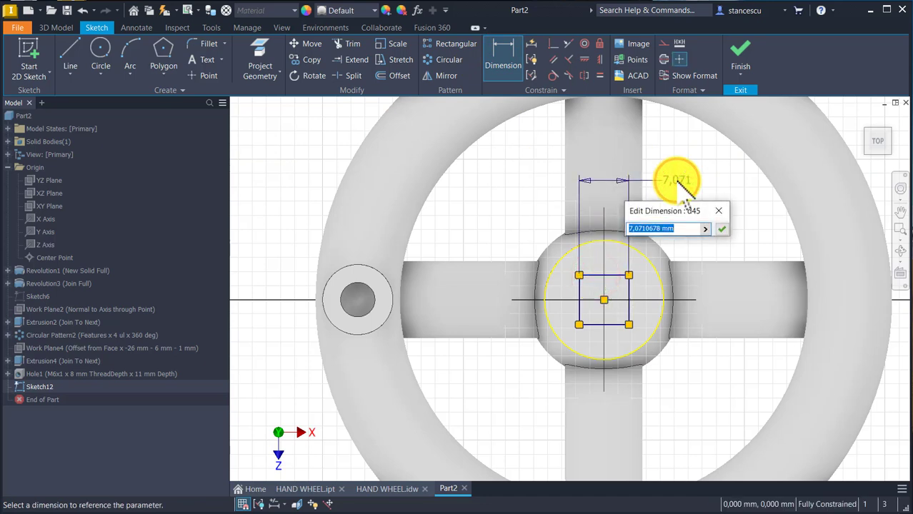
{"action": "type", "text": "7"}
{"action": "key", "text": "Return"}
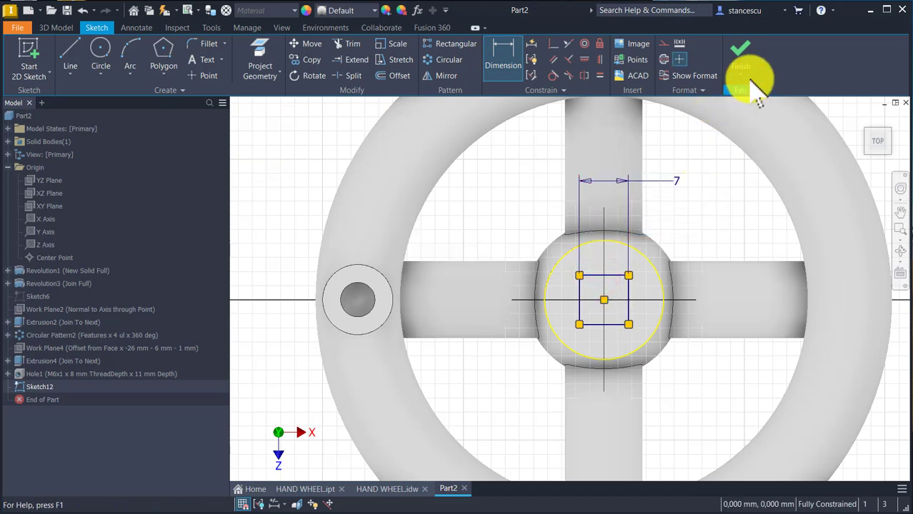
{"action": "left_click", "coordinate": [741, 54]}
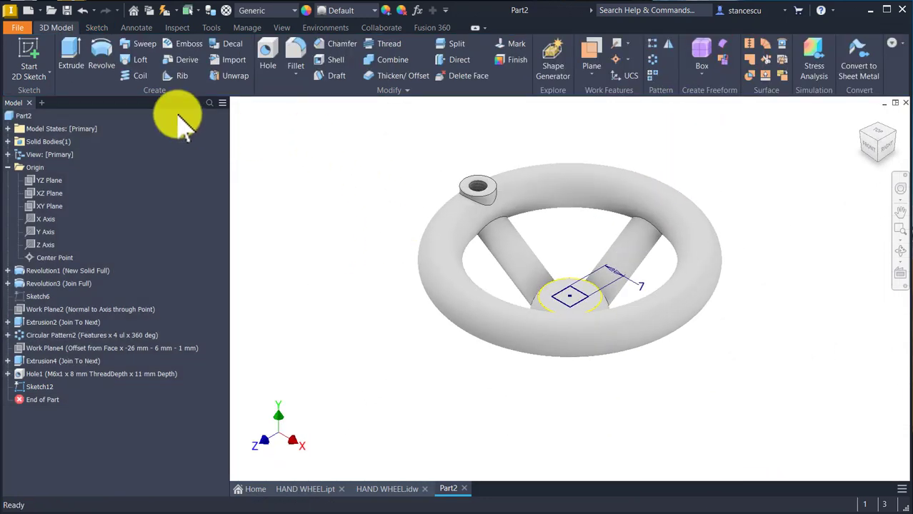
Step: Extrude the square profile as a cut down into the hub with a through-all distance, and inspect the opening from below
{"action": "left_click", "coordinate": [71, 50]}
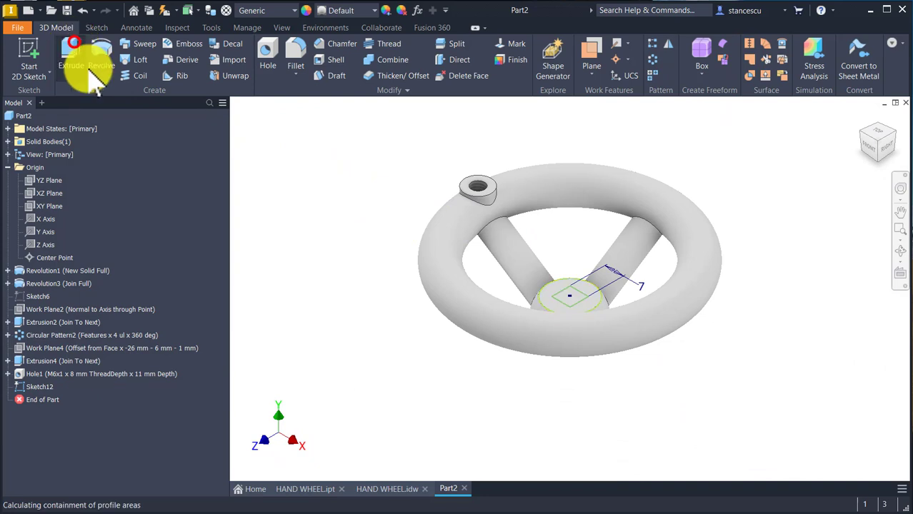
{"action": "left_click", "coordinate": [566, 289]}
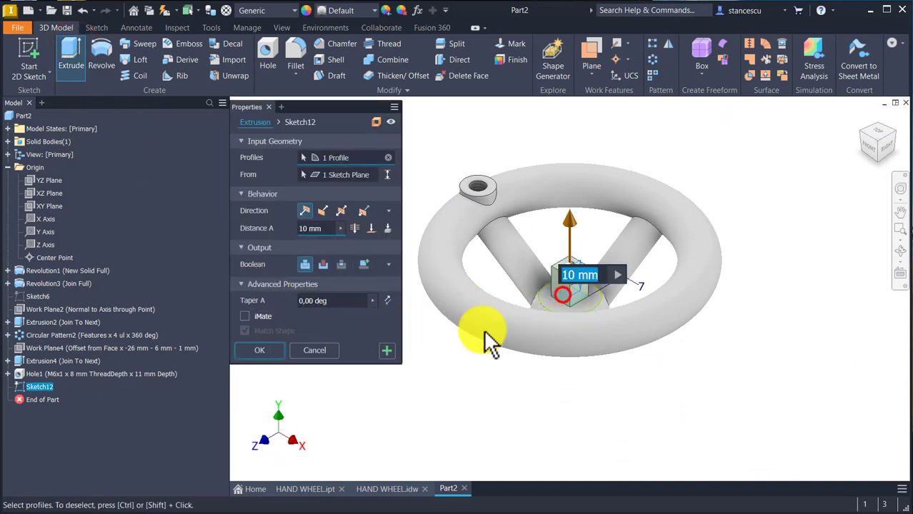
{"action": "left_click", "coordinate": [322, 211]}
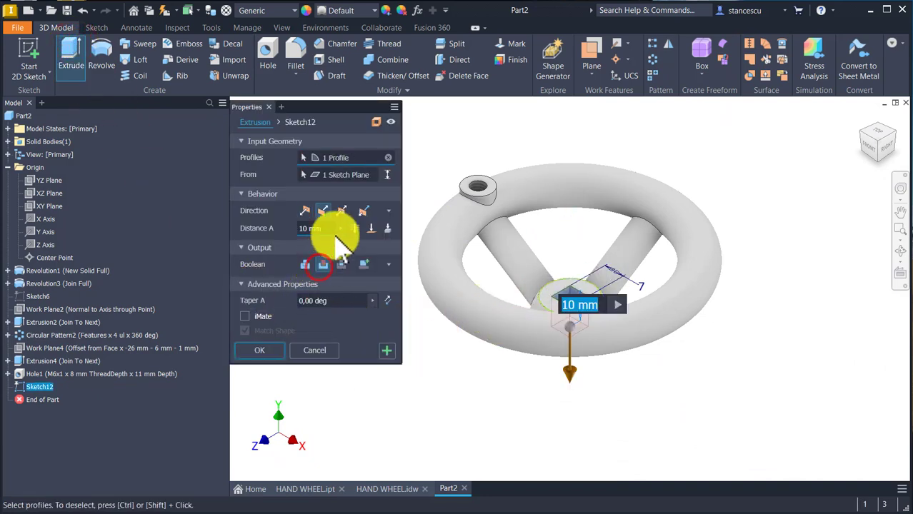
{"action": "left_click", "coordinate": [355, 228]}
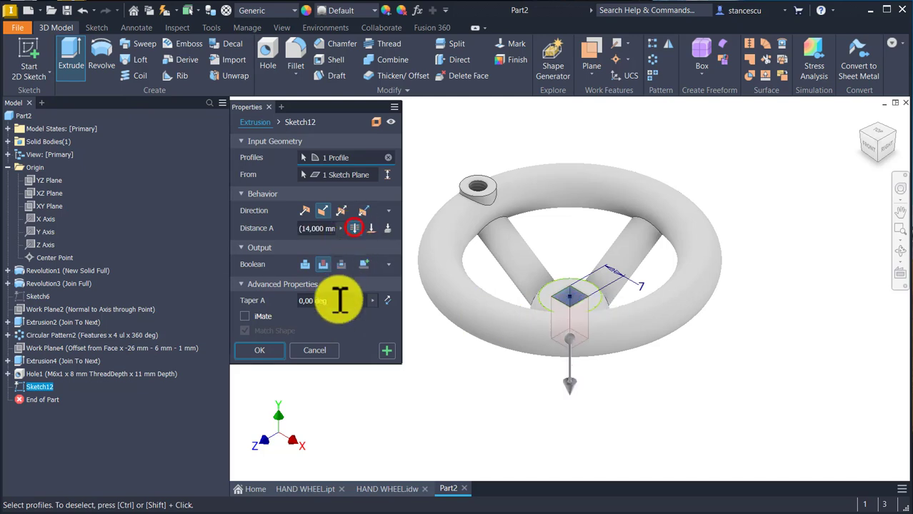
{"action": "left_click", "coordinate": [261, 352]}
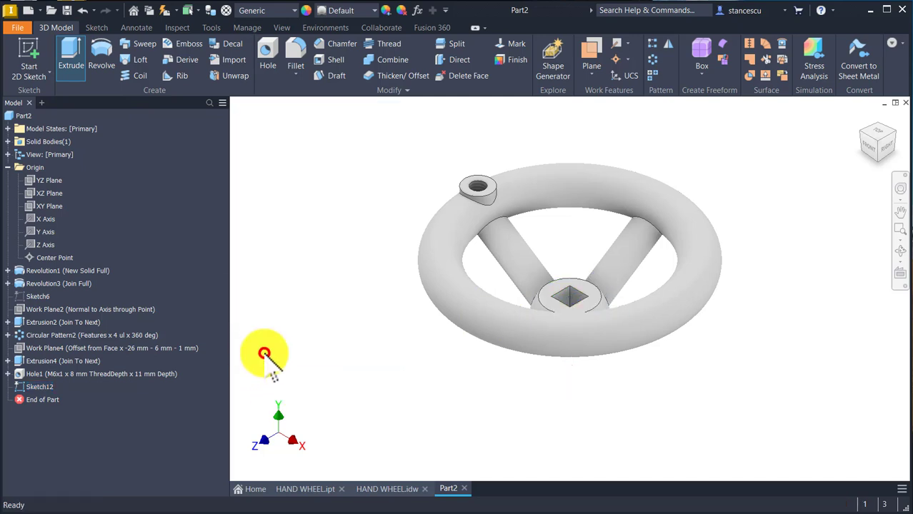
{"action": "middle_click_drag", "start_coordinate": [285, 373], "coordinate": [427, 388], "text": "shift"}
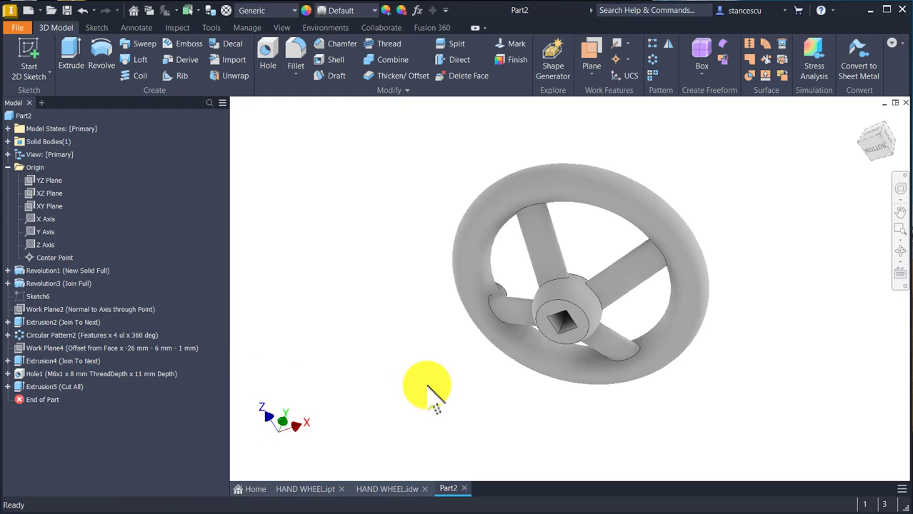
{"action": "key", "text": "F6"}
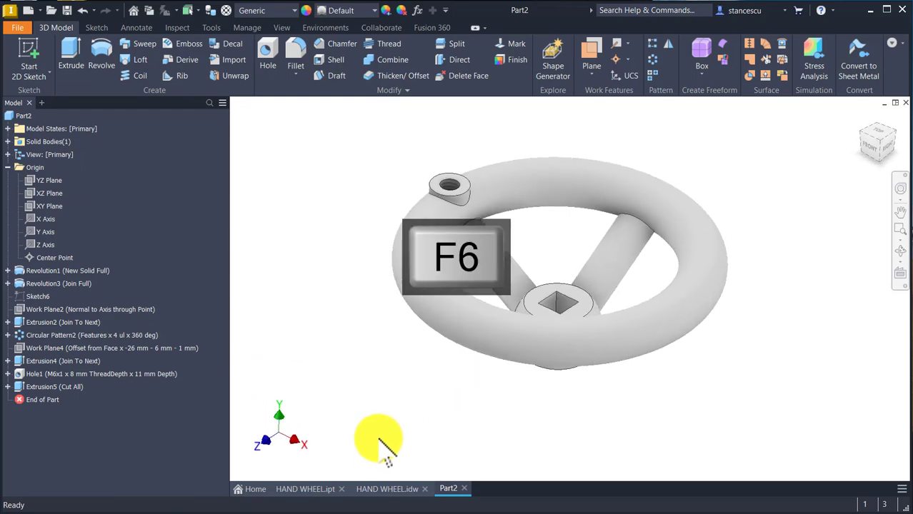
Step: Switch to the HAND WHEEL.idw drawing and examine the fillet radii of the spokes, hub and rim boss in section A-A
{"action": "left_click", "coordinate": [384, 485]}
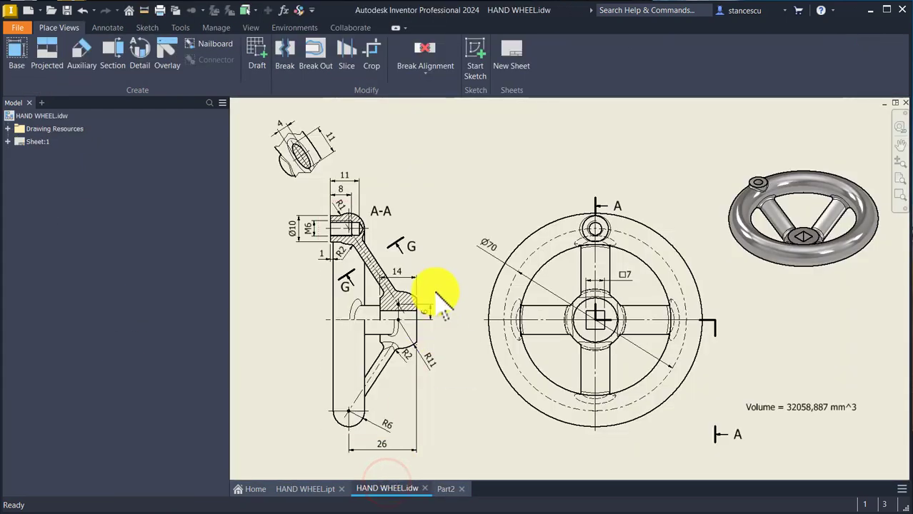
{"action": "scroll", "coordinate": [415, 390], "scroll_direction": "up", "scroll_amount": 3}
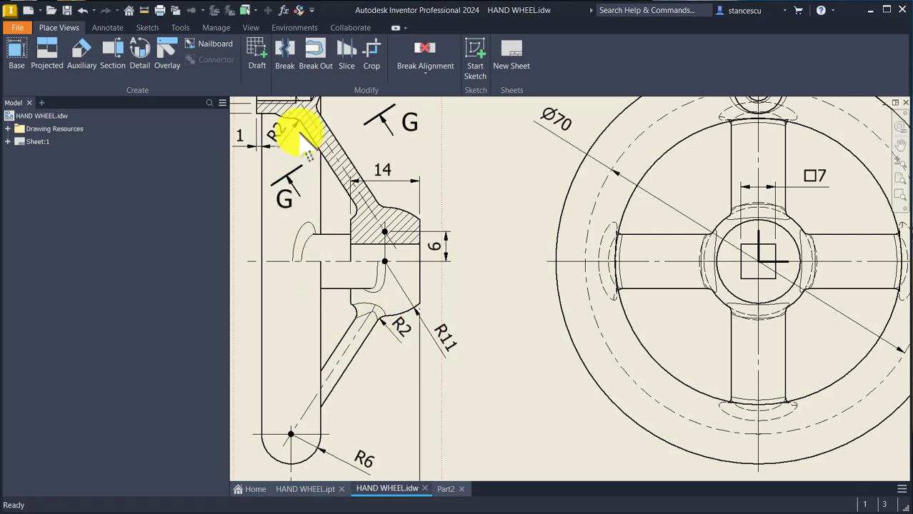
{"action": "mouse_move", "coordinate": [388, 221]}
{"action": "middle_mouse_down"}
{"action": "mouse_move", "coordinate": [465, 292]}
{"action": "mouse_move", "coordinate": [489, 337]}
{"action": "middle_mouse_up"}
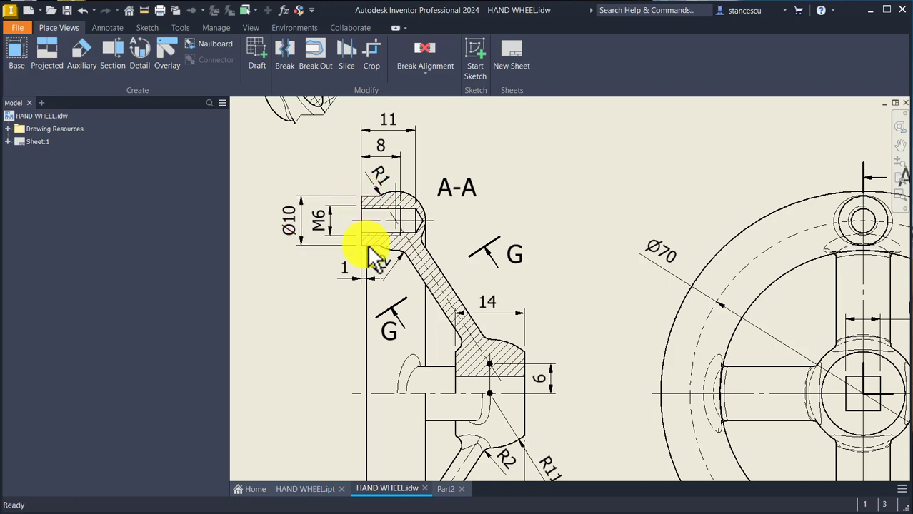
Step: In Part2, start a 2 mm constant-radius fillet and select the four edges where the spokes meet the rim
{"action": "left_click", "coordinate": [448, 488]}
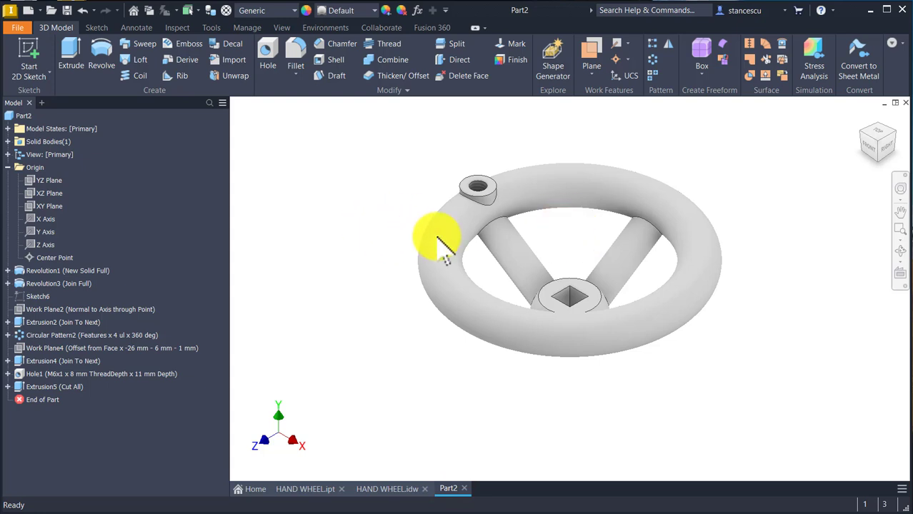
{"action": "left_click", "coordinate": [506, 212]}
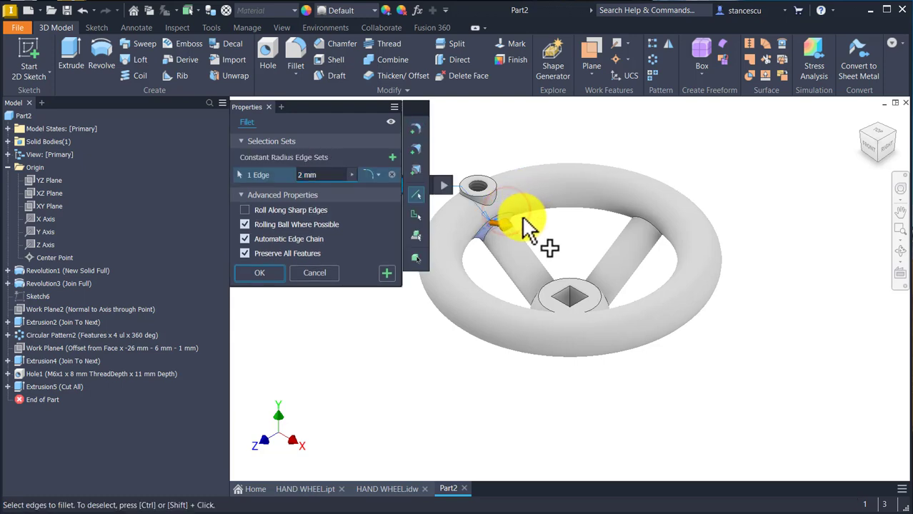
{"action": "left_click", "coordinate": [646, 222]}
{"action": "middle_click_drag", "start_coordinate": [629, 266], "coordinate": [612, 391], "text": "shift"}
{"action": "left_click", "coordinate": [527, 399]}
{"action": "left_click", "coordinate": [653, 436]}
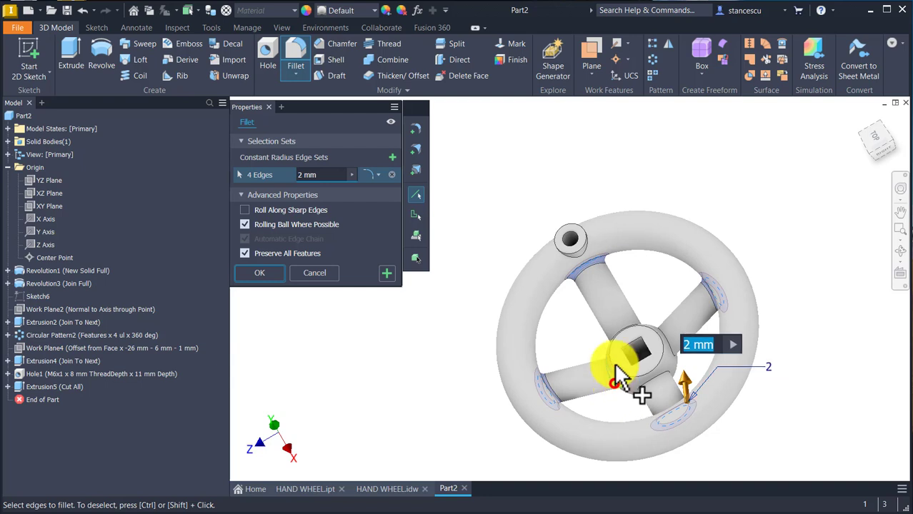
Step: Add the four edges where the spokes meet the hub to the 2 mm fillet, and apply it while keeping the Fillet command active
{"action": "left_click", "coordinate": [613, 384]}
{"action": "scroll", "coordinate": [638, 354], "scroll_direction": "up", "scroll_amount": 2}
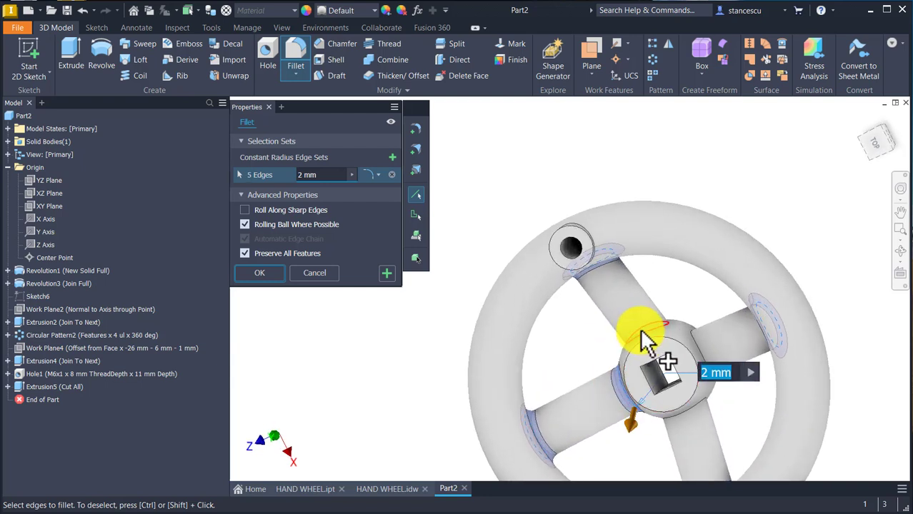
{"action": "left_click", "coordinate": [646, 340]}
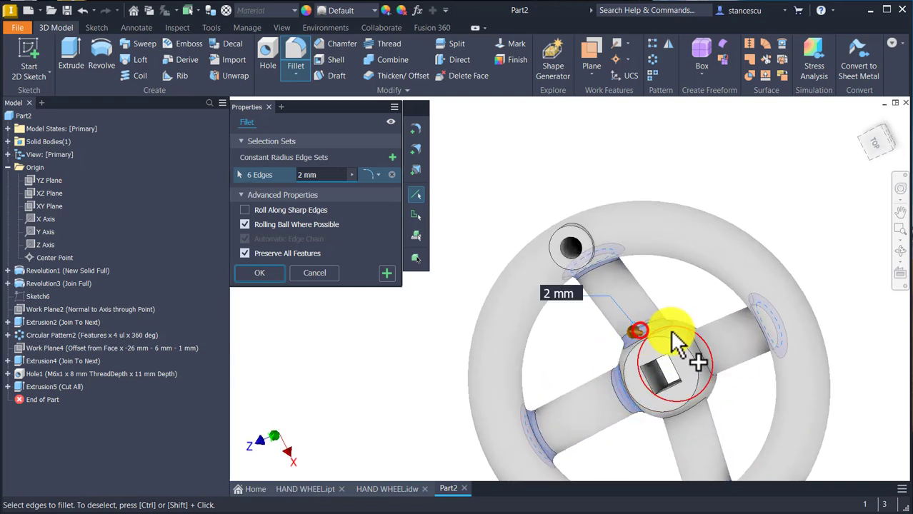
{"action": "left_click", "coordinate": [712, 370]}
{"action": "middle_click_drag", "start_coordinate": [707, 379], "coordinate": [691, 416], "text": "shift"}
{"action": "left_click", "coordinate": [691, 410]}
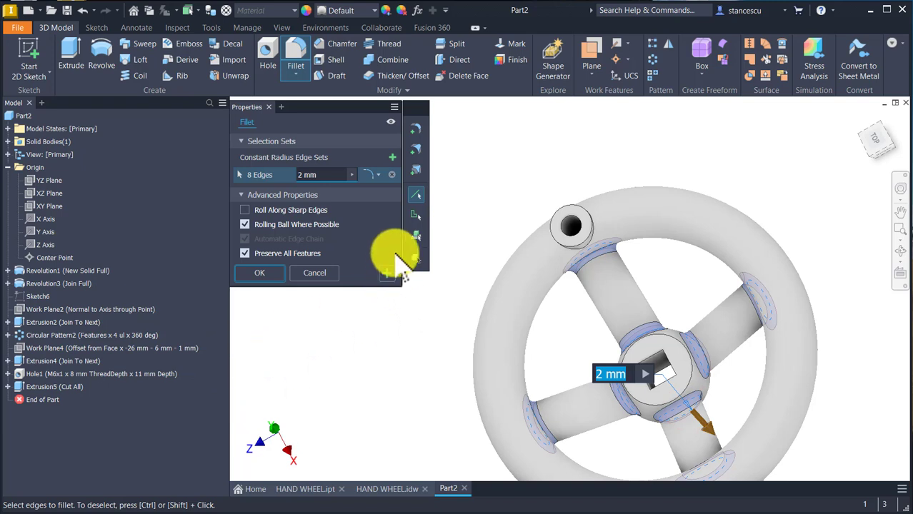
{"action": "left_click", "coordinate": [386, 272]}
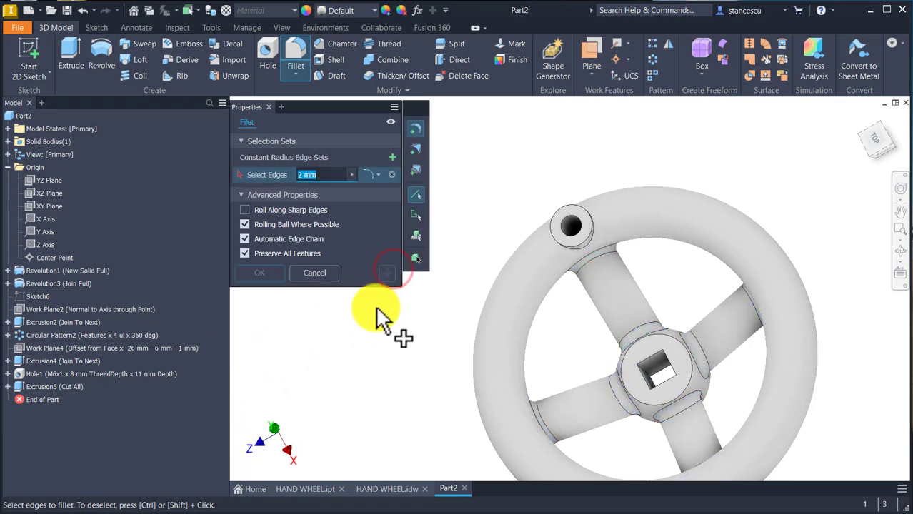
Step: Add a 1 mm fillet to the edge where the threaded boss meets the rim, and return to the home view
{"action": "type", "text": "1"}
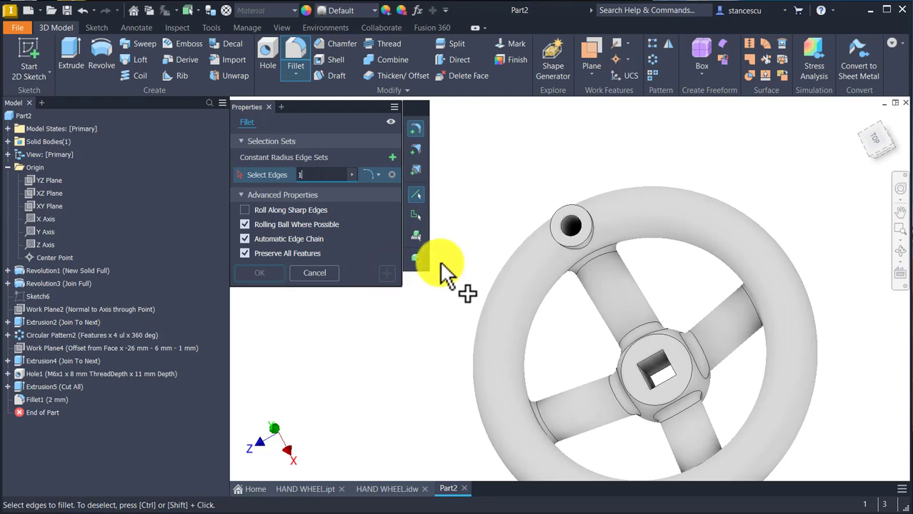
{"action": "scroll", "coordinate": [588, 265], "scroll_direction": "down", "scroll_amount": 3}
{"action": "scroll", "coordinate": [615, 265], "scroll_direction": "down", "scroll_amount": 1}
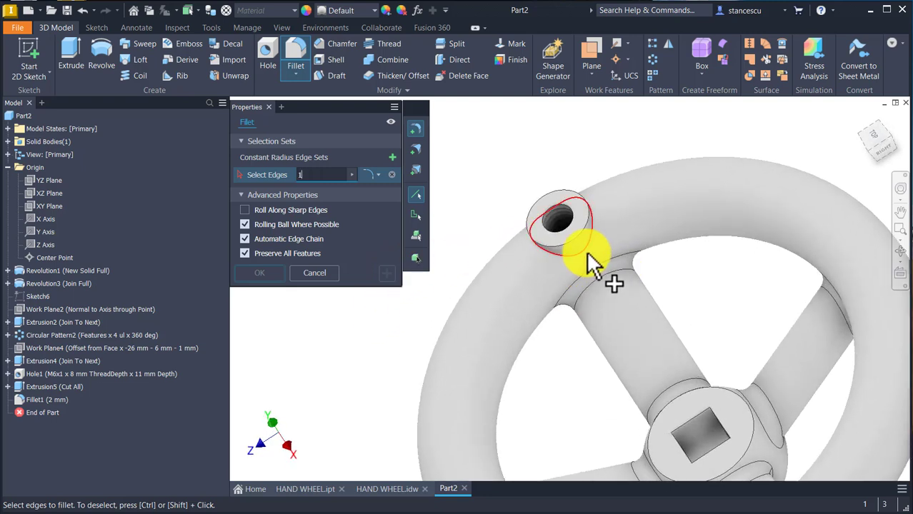
{"action": "left_click", "coordinate": [586, 250]}
{"action": "left_click", "coordinate": [263, 273]}
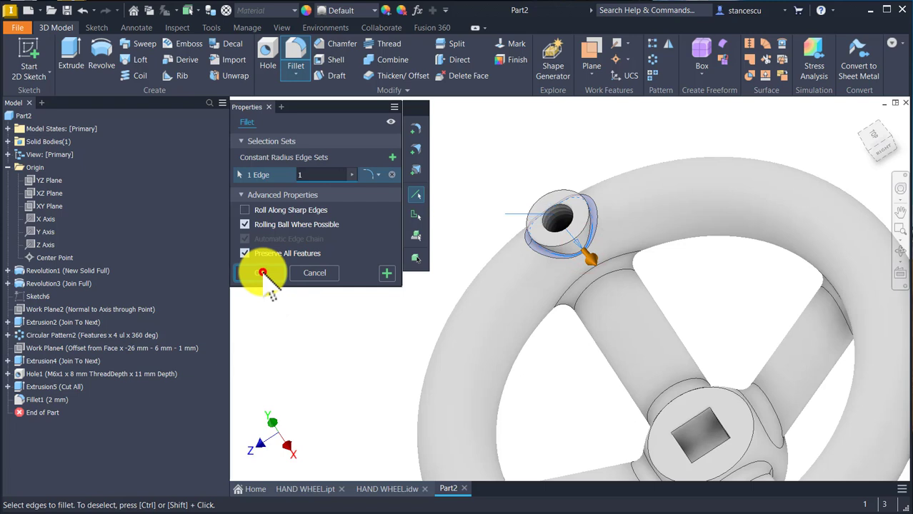
{"action": "key", "text": "Num_Lock"}
{"action": "scroll", "coordinate": [315, 295], "scroll_direction": "up", "scroll_amount": 4}
{"action": "key", "text": "F6"}
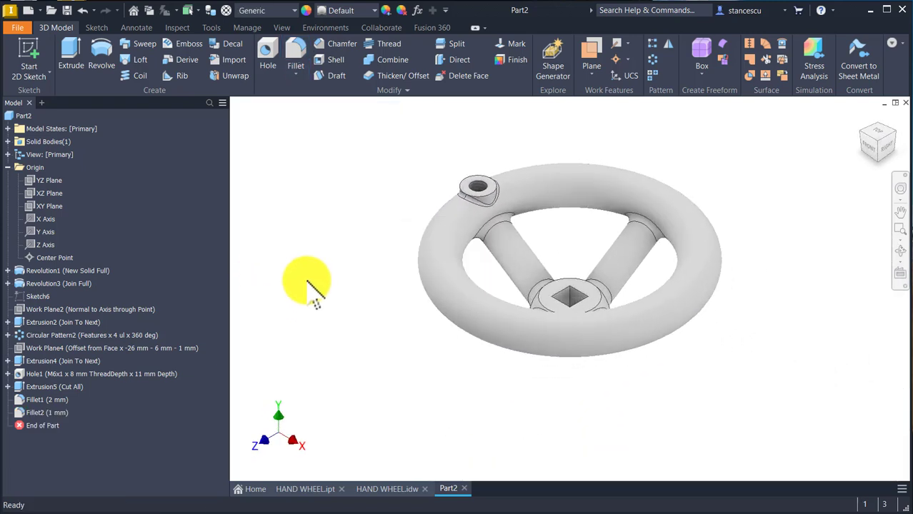
Step: Assign the Steel, Carbon material from the Inventor Material Library to the hand wheel part
{"action": "left_click", "coordinate": [276, 10]}
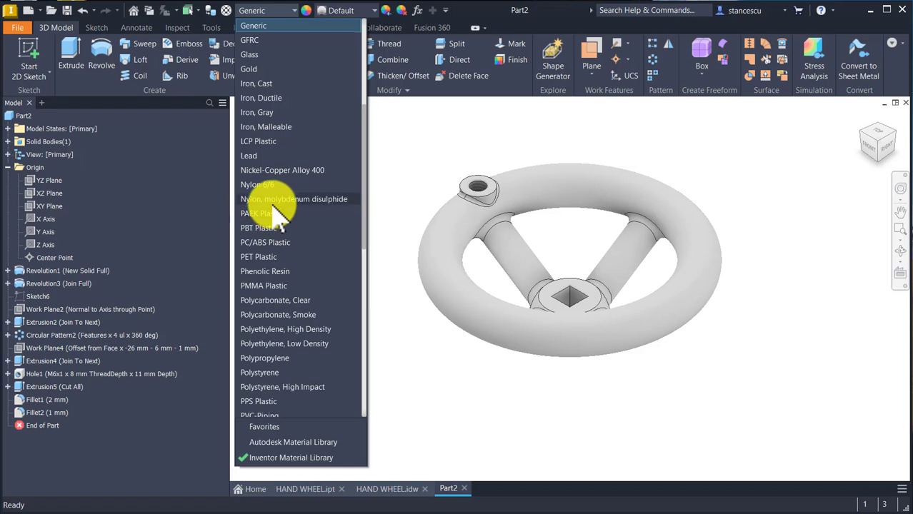
{"action": "scroll", "coordinate": [279, 218], "scroll_direction": "down", "scroll_amount": 7}
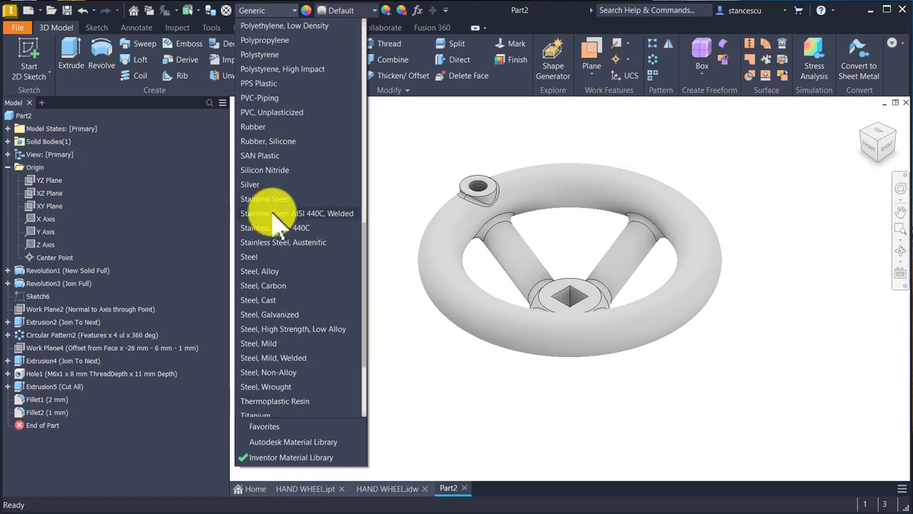
{"action": "left_click", "coordinate": [271, 286]}
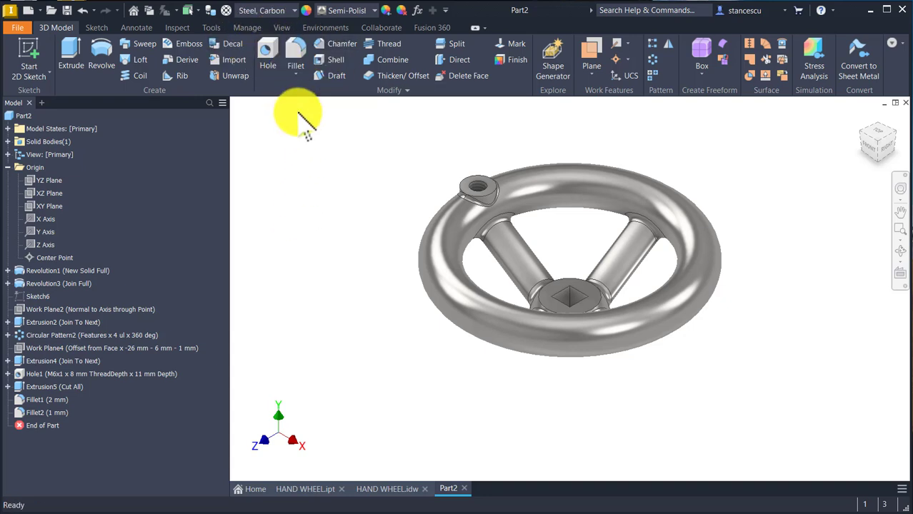
Step: Update the physical properties in Part2's iProperties, copy the volume value with its unit, and close the dialog
{"action": "right_click", "coordinate": [28, 116]}
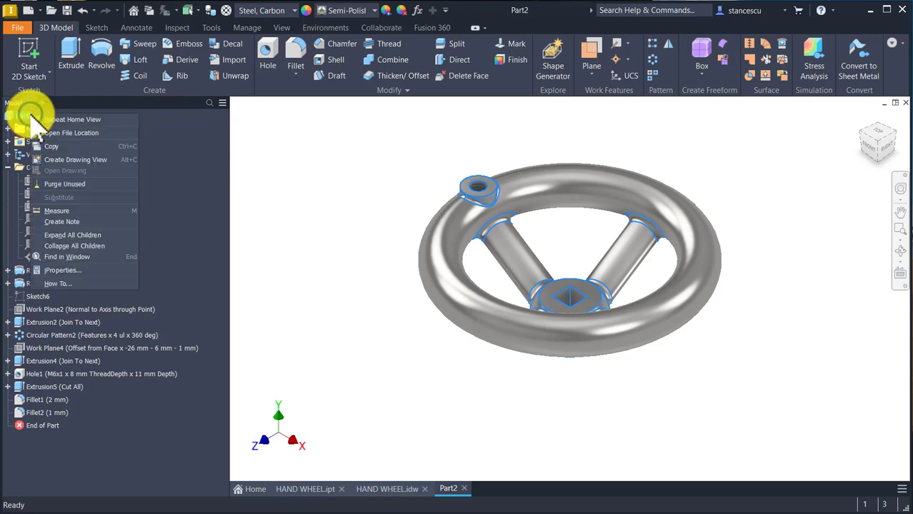
{"action": "left_click", "coordinate": [85, 270]}
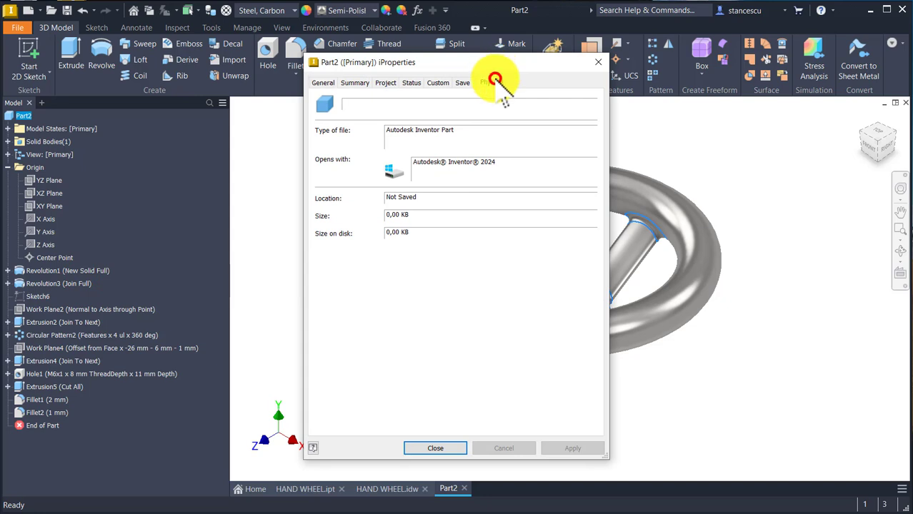
{"action": "left_click", "coordinate": [495, 80]}
{"action": "left_click", "coordinate": [561, 113]}
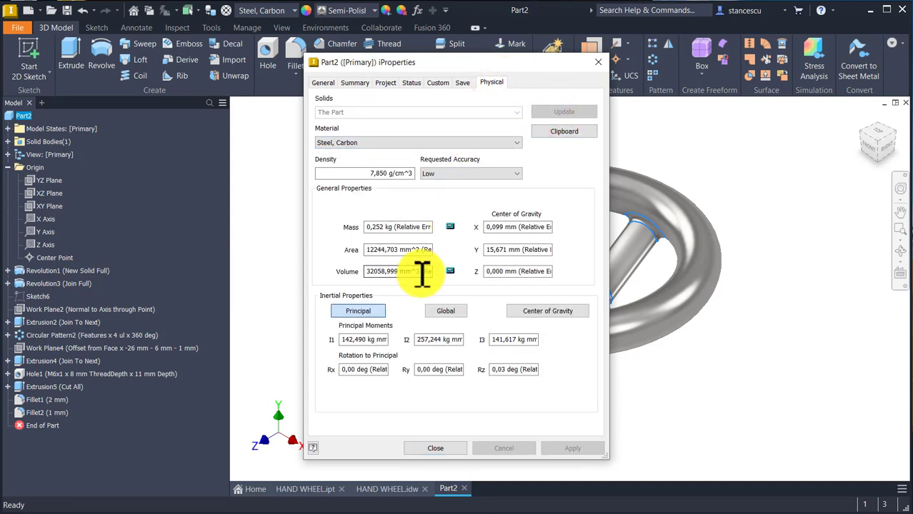
{"action": "left_click_drag", "start_coordinate": [420, 273], "coordinate": [276, 280]}
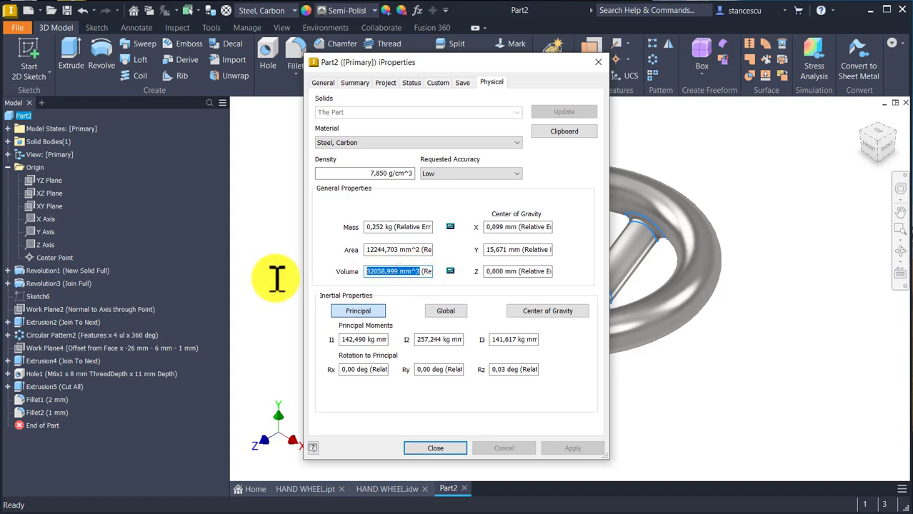
{"action": "key", "text": "ctrl+c"}
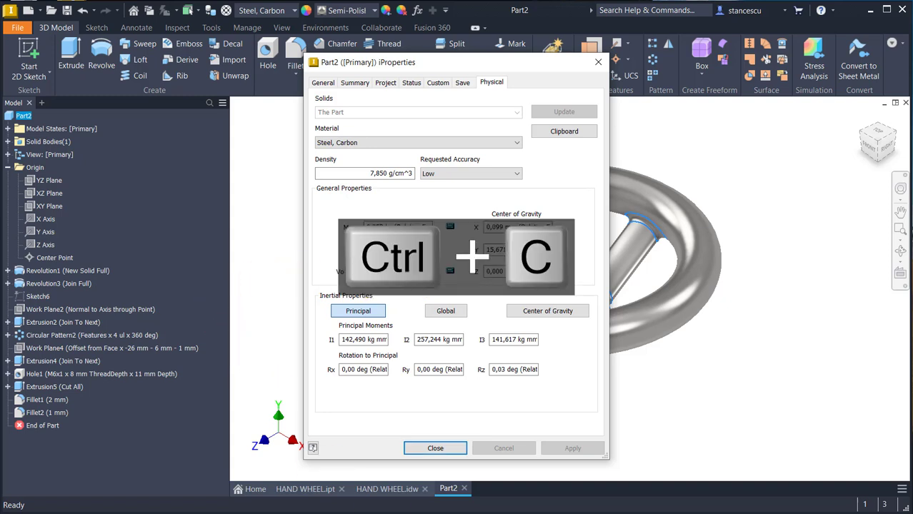
{"action": "left_click", "coordinate": [436, 448]}
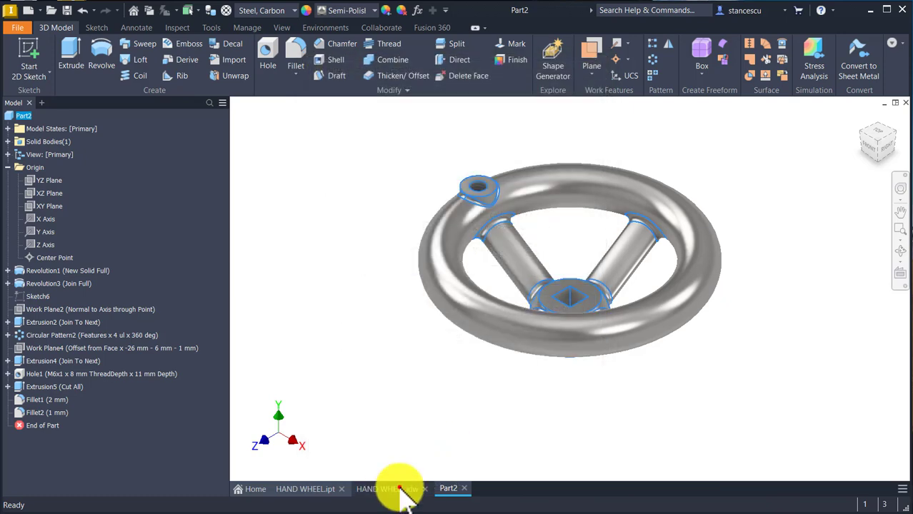
Step: Switch to HAND WHEEL.idw, open the volume note for editing, and paste the copied volume on a new line below the existing text
{"action": "left_click", "coordinate": [400, 489]}
{"action": "key", "text": "Home"}
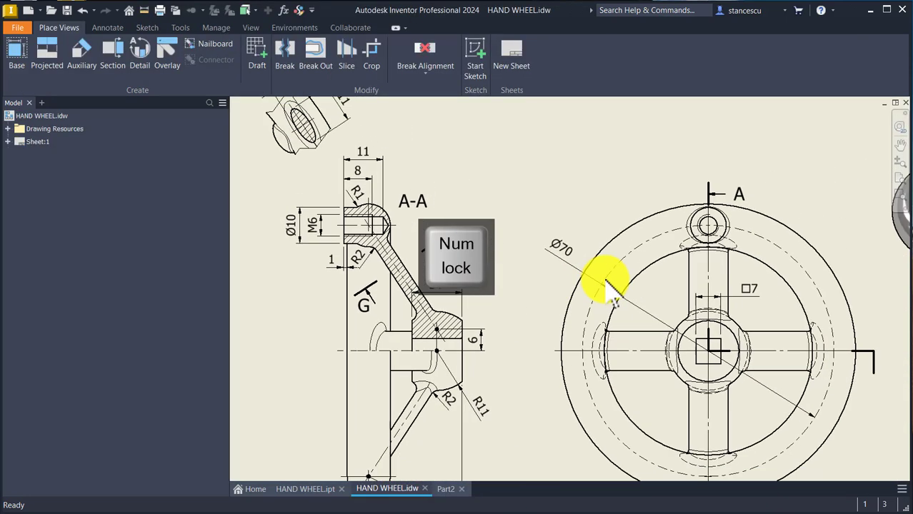
{"action": "left_click", "coordinate": [805, 409]}
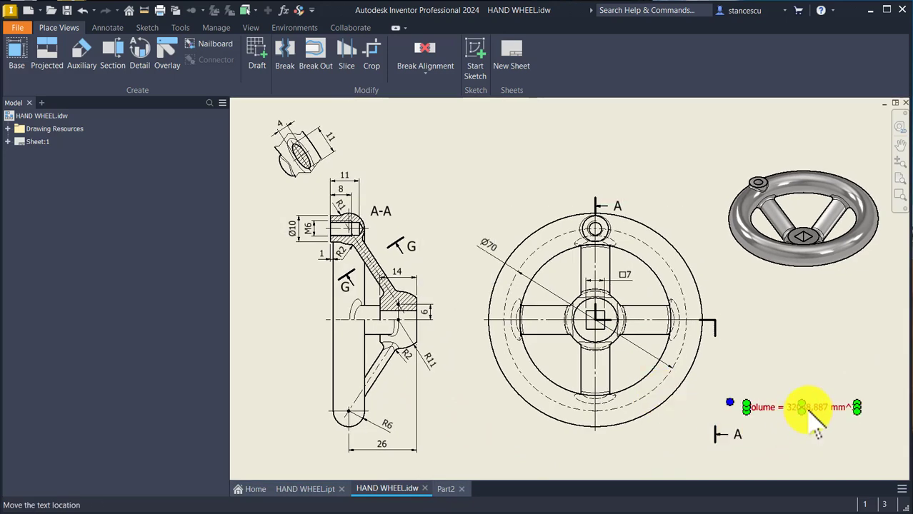
{"action": "double_click", "coordinate": [813, 408]}
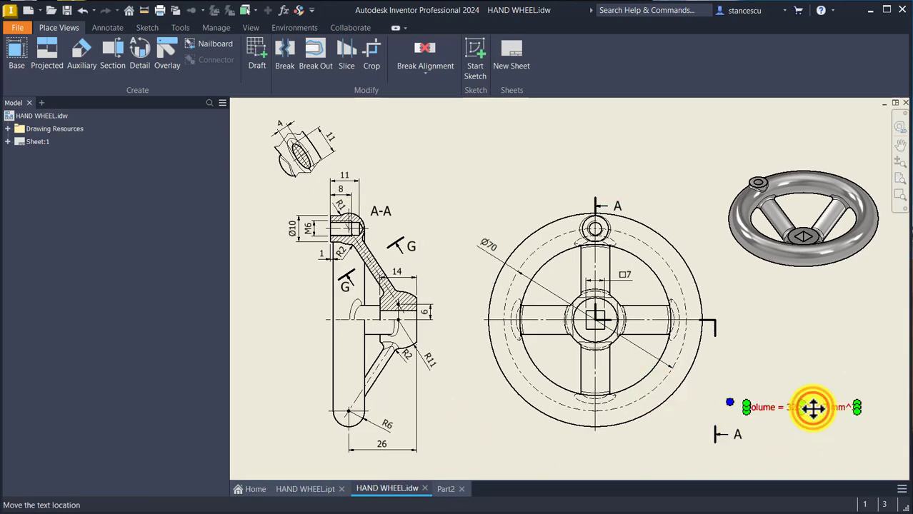
{"action": "left_click", "coordinate": [262, 213]}
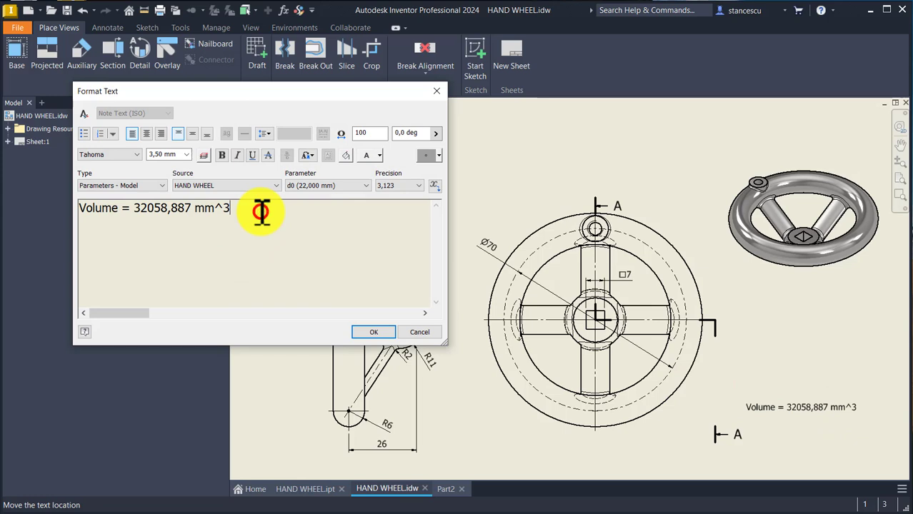
{"action": "key", "text": "Return"}
{"action": "key", "text": "ctrl+v"}
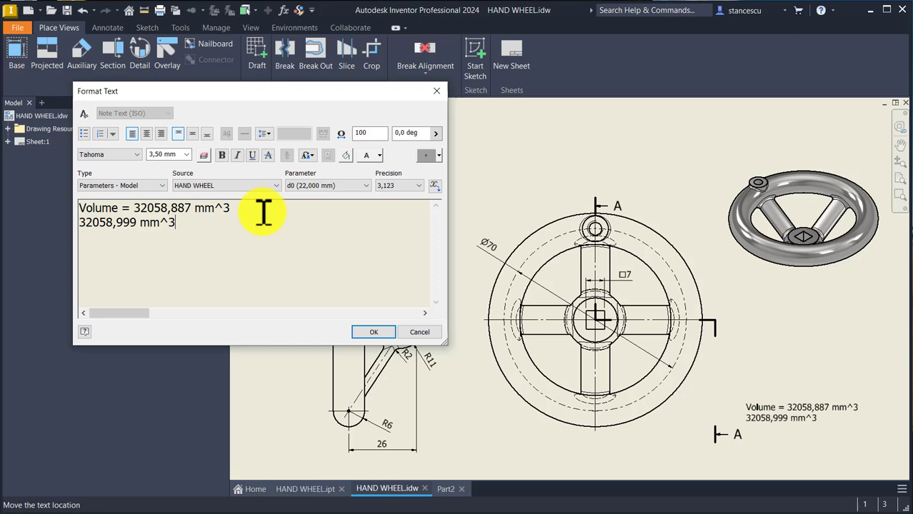
Step: Remove the original value and line break from the note so it reads "Volume = 32058,999 mm^3", and apply the edit
{"action": "left_click", "coordinate": [138, 203]}
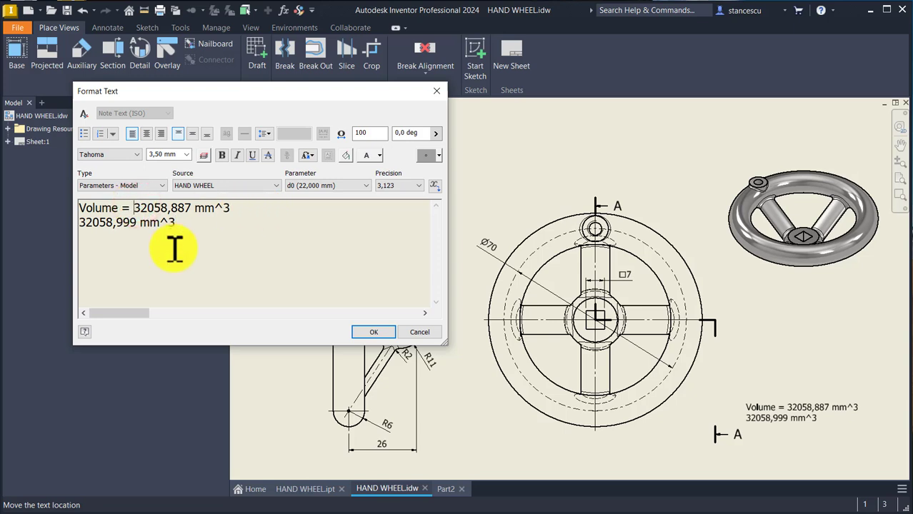
{"action": "key", "text": "shift+End"}
{"action": "key", "text": "Delete"}
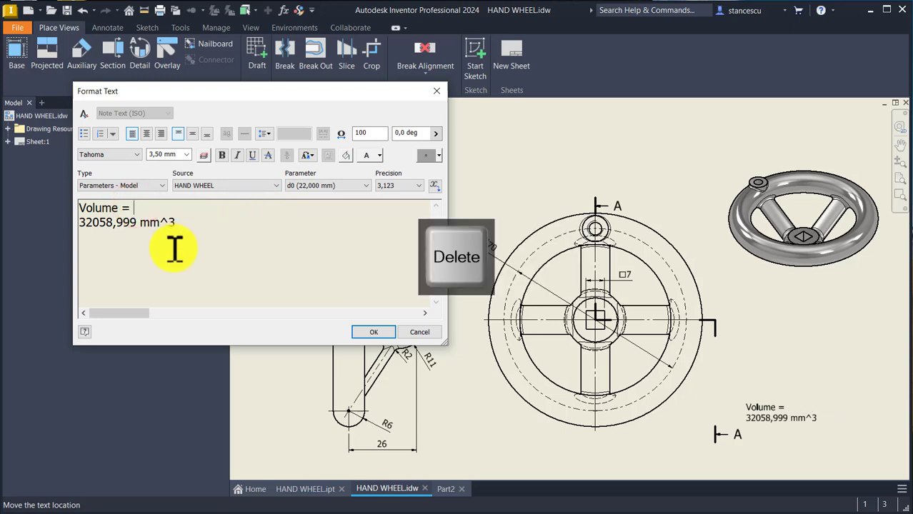
{"action": "key", "text": "Delete"}
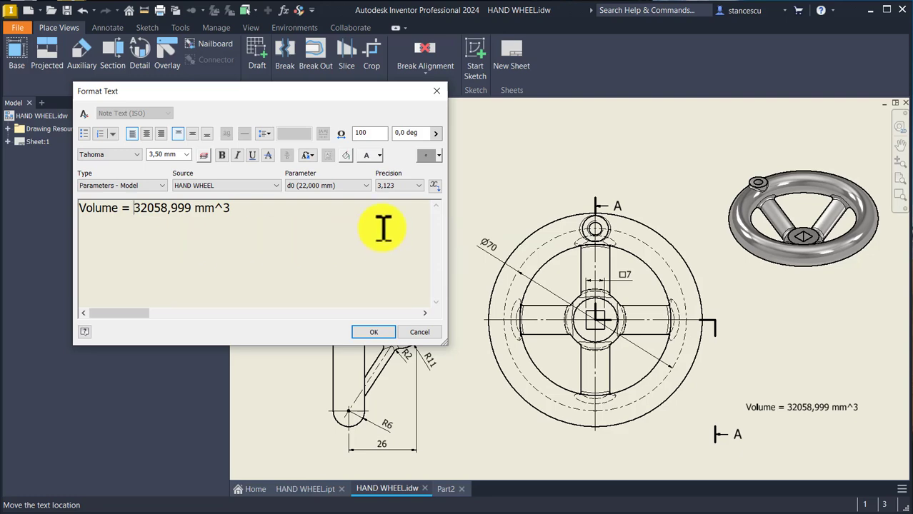
{"action": "left_click", "coordinate": [378, 332]}
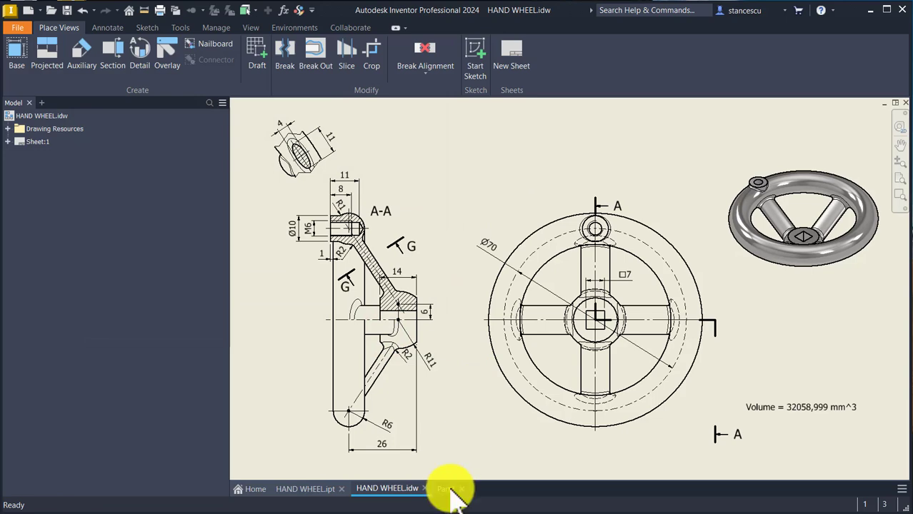
Step: Return to Part2 and compare its model with the reference HAND WHEEL.ipt by alternating between the two documents
{"action": "left_click", "coordinate": [449, 489]}
{"action": "left_click", "coordinate": [700, 409]}
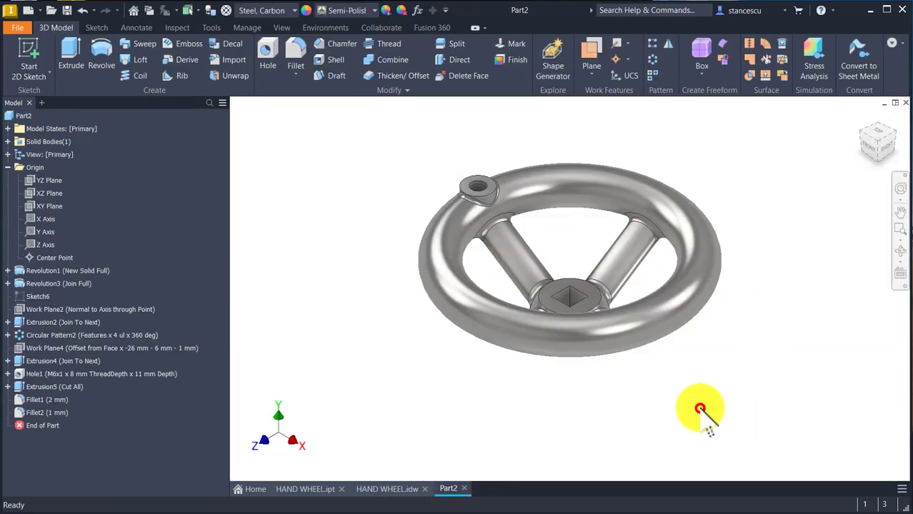
{"action": "left_click", "coordinate": [306, 490]}
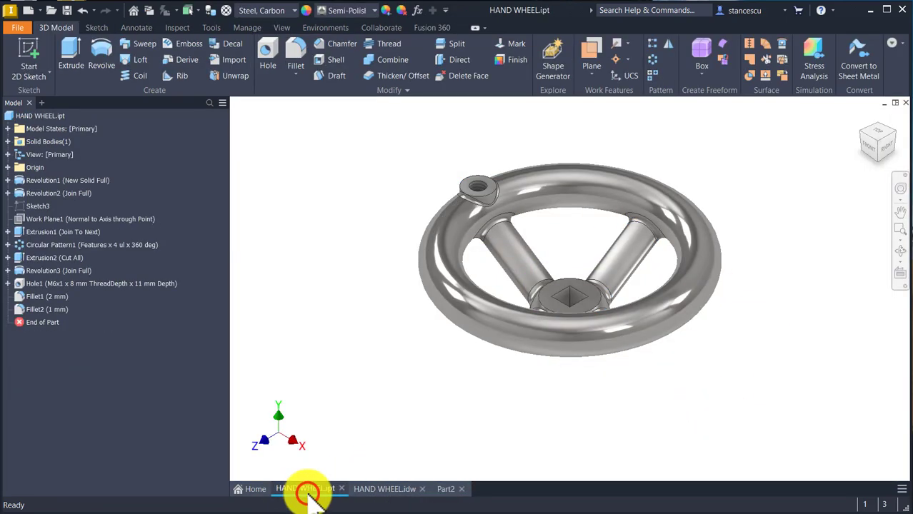
{"action": "left_click", "coordinate": [447, 489]}
{"action": "left_click", "coordinate": [302, 489]}
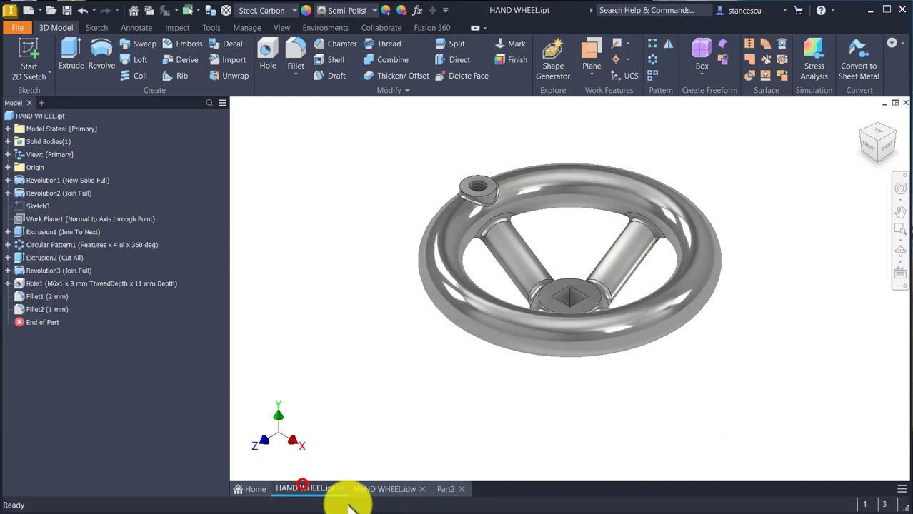
{"action": "left_click", "coordinate": [445, 489]}
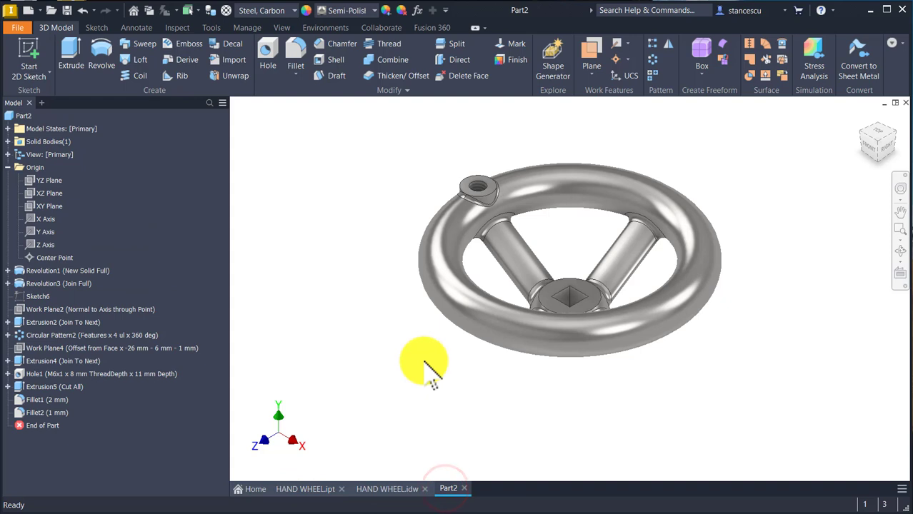